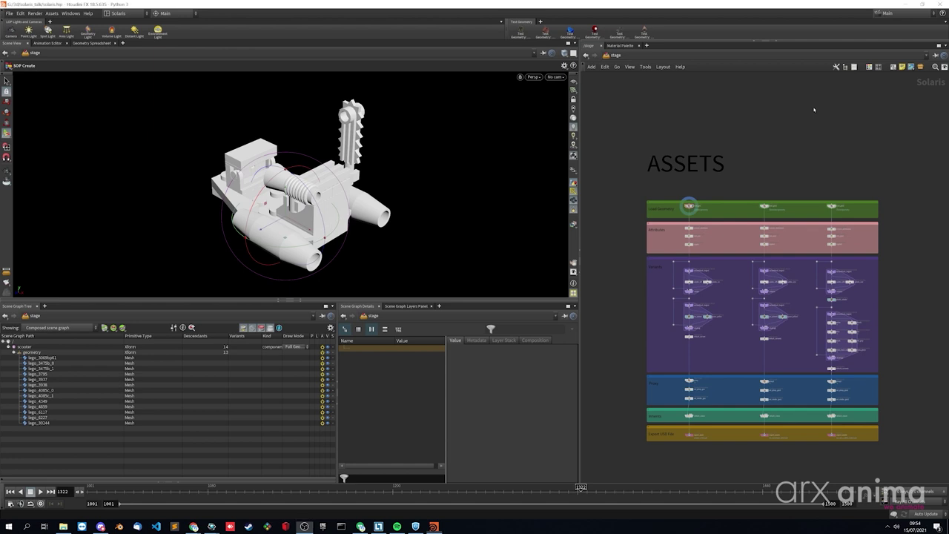
- Show the node parameters, display the tunnelator's load node and check its SOP Import settings and Prototypes hierarchy
key("p")
middle_click_drag(717, 129, 686, 256)
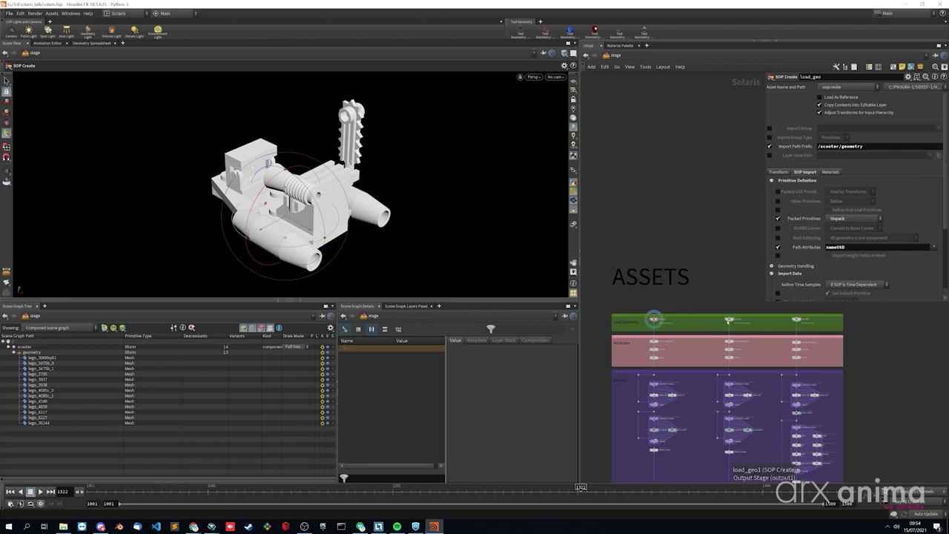
left_click(729, 319)
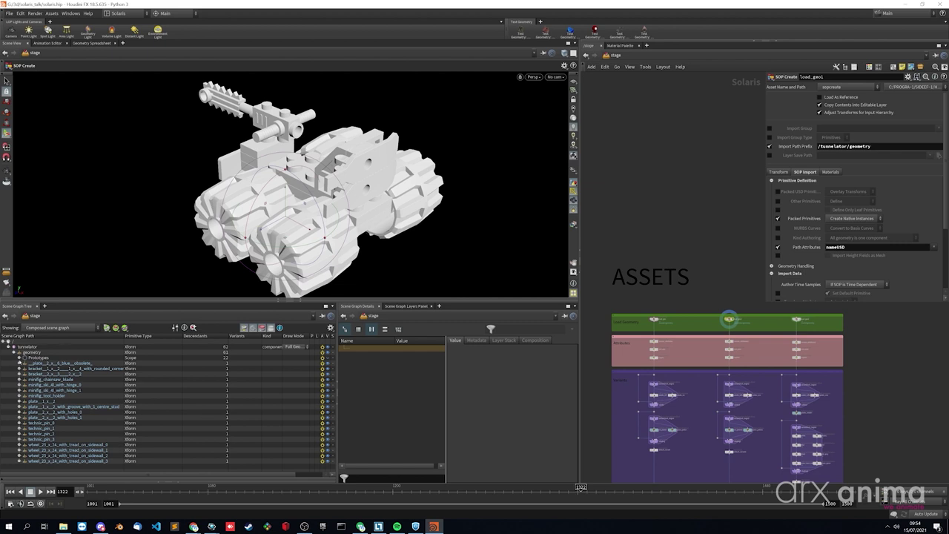
left_click(19, 358)
left_click(19, 358)
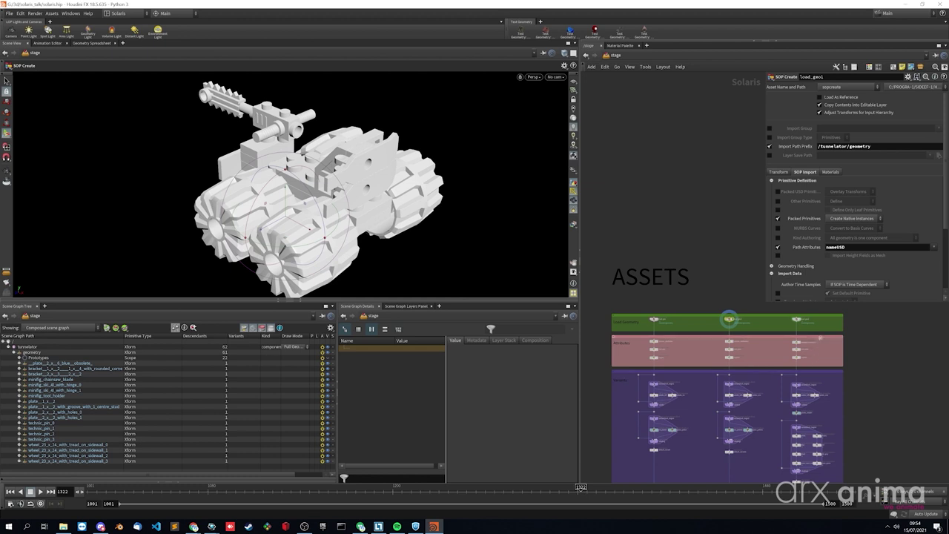
- Display the rocket's load node and inspect the positions and protoIndices properties of its instances primitive
left_click(796, 320)
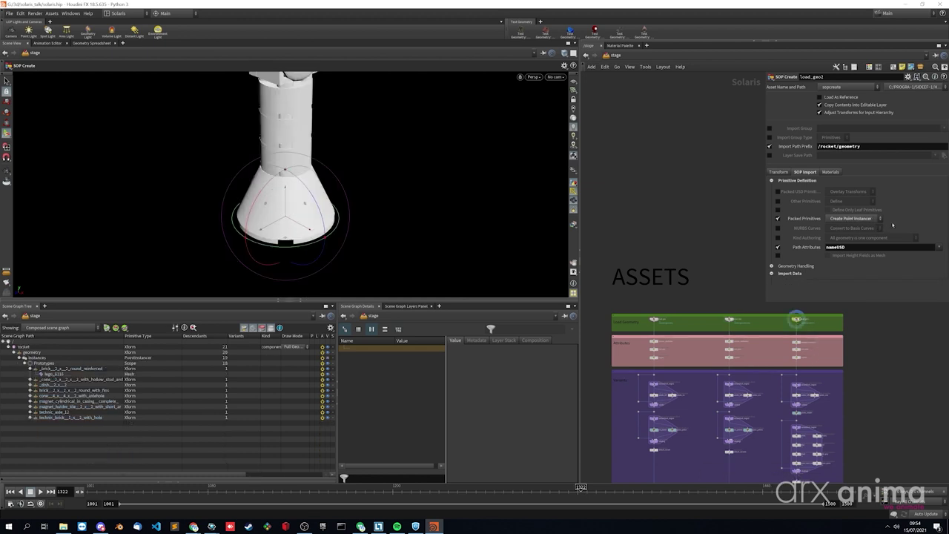
left_click(41, 357)
scroll(412, 392, "down", 3)
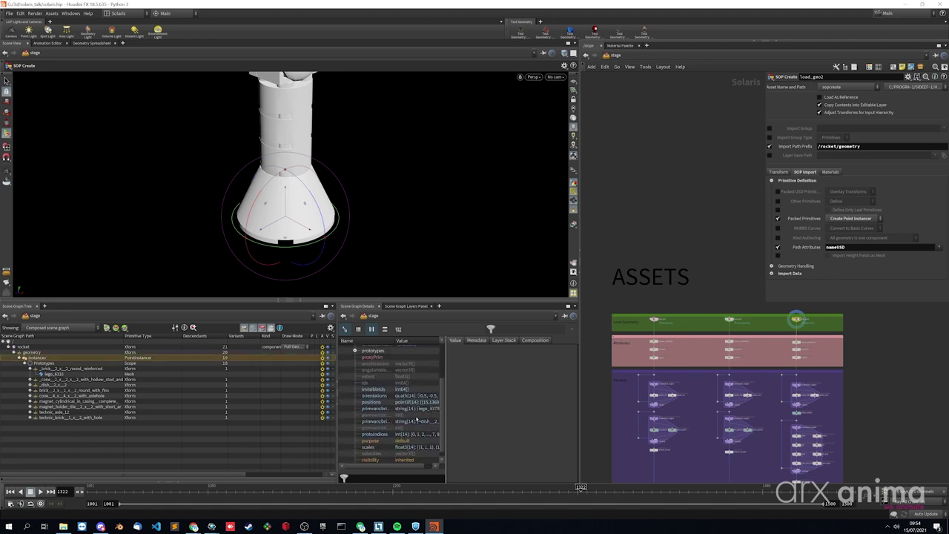
left_click(378, 402)
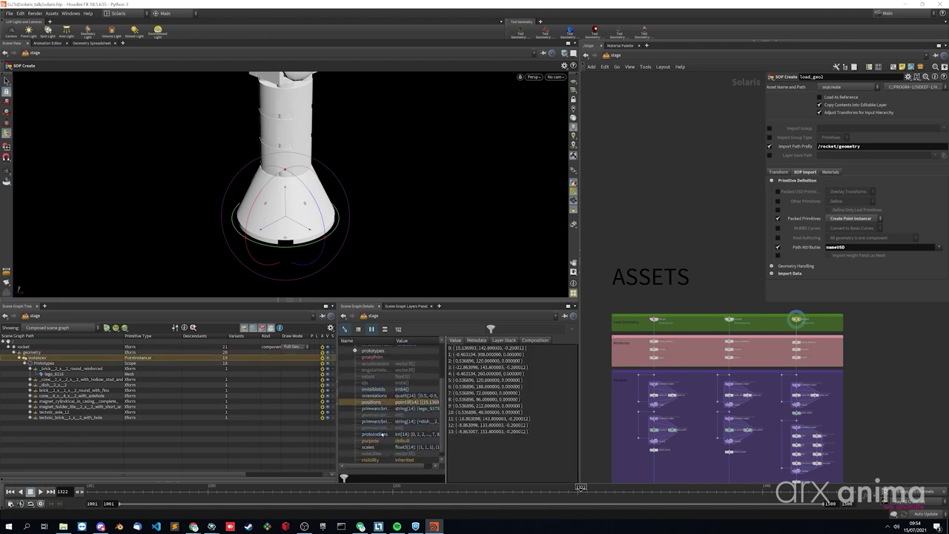
left_click(378, 434)
- Display the tunnelator's load node again, expand its first plate primitive, and inspect the point attributes inside its SOP network
left_click(729, 320)
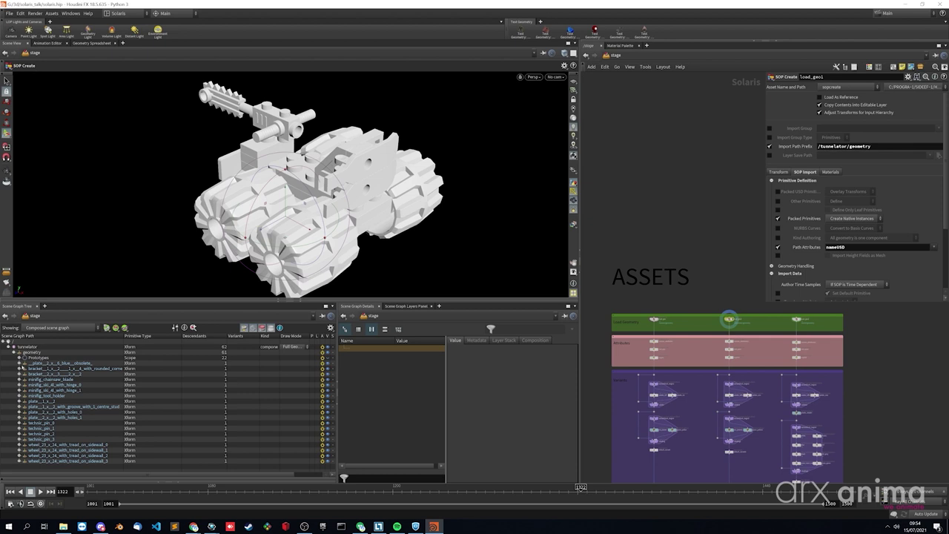
left_click(20, 362)
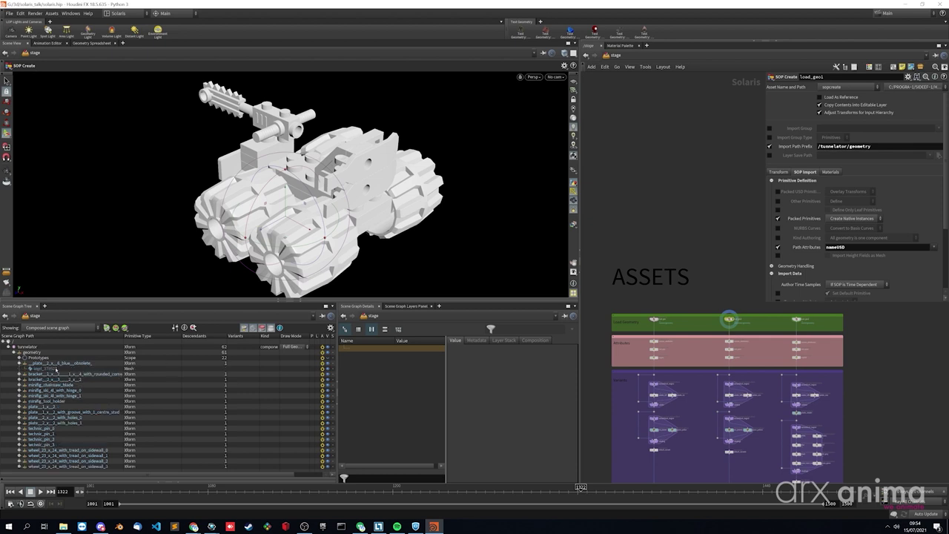
left_click_drag(854, 248, 821, 250)
double_click(729, 320)
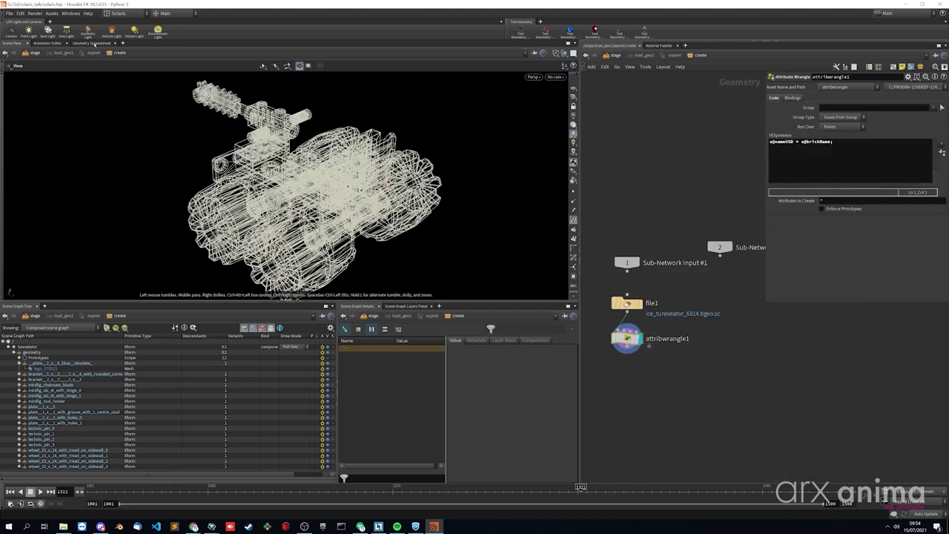
left_click(92, 43)
left_click(169, 65)
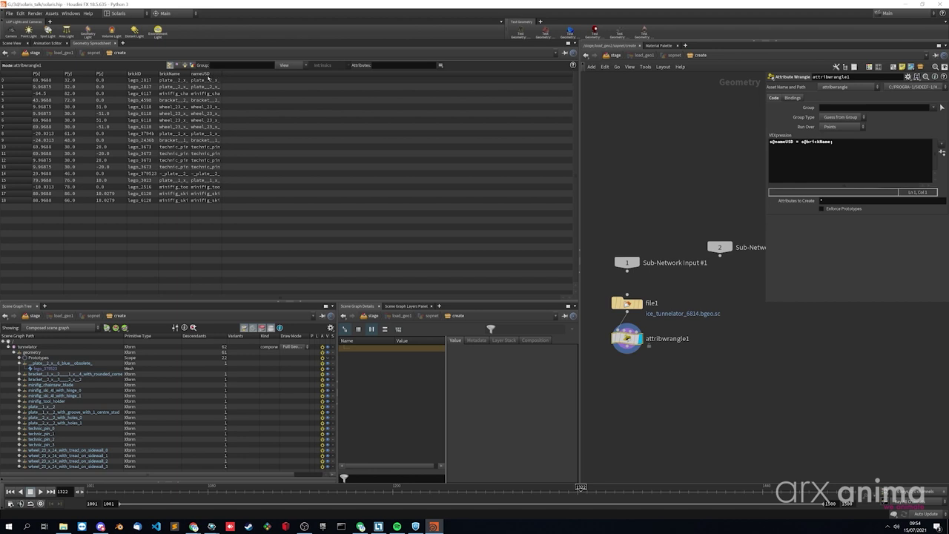
- Add an Unpack node fed by file1, view its primitive attributes, and return the display to attribwrangle1
key("Tab")
left_click(806, 186)
left_click(700, 363)
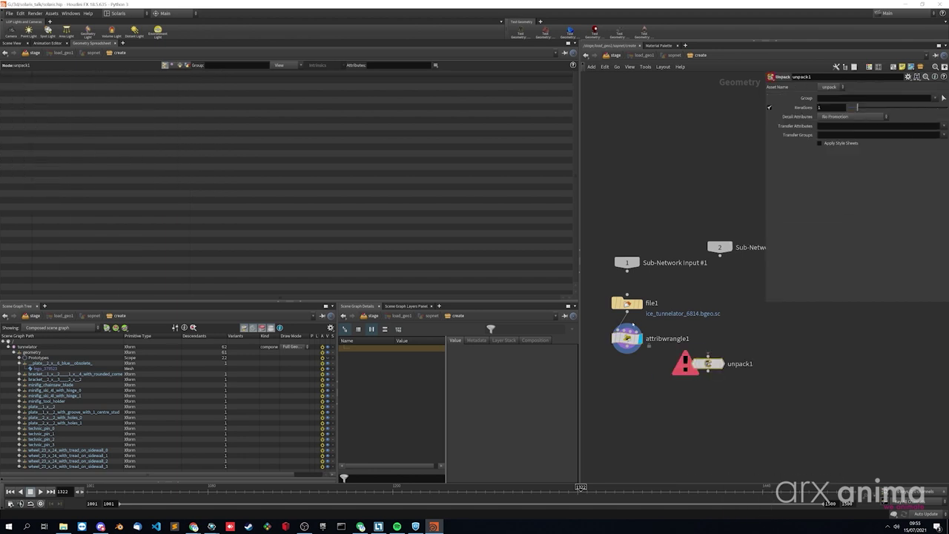
left_click(180, 66)
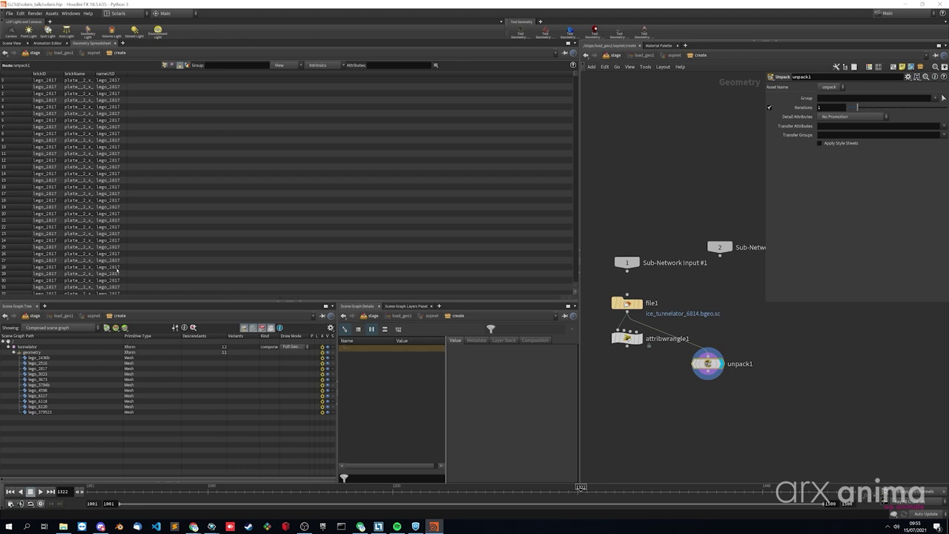
left_click(640, 338)
- Return to the stage network and review the Python code of the scooter's remove_attributes, rest_pos and crypto nodes
left_click(614, 55)
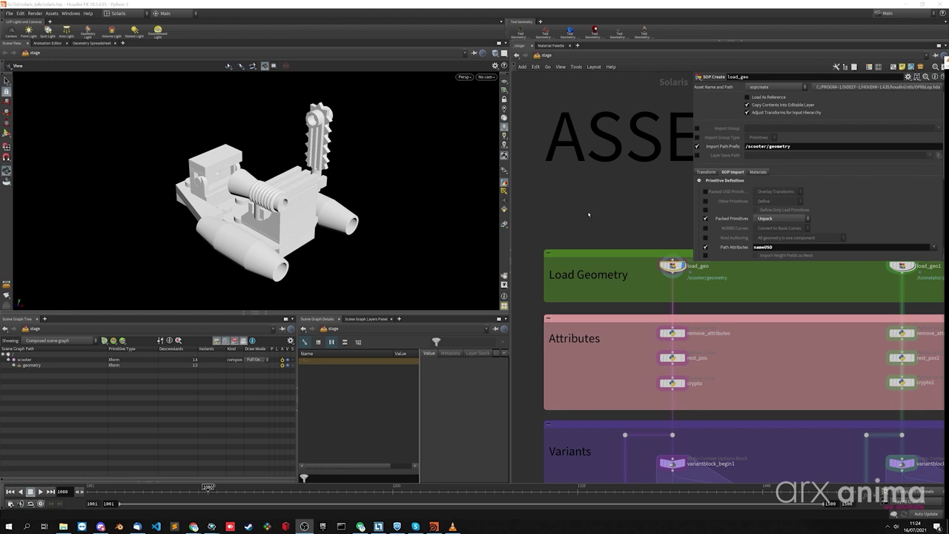
left_click(672, 333)
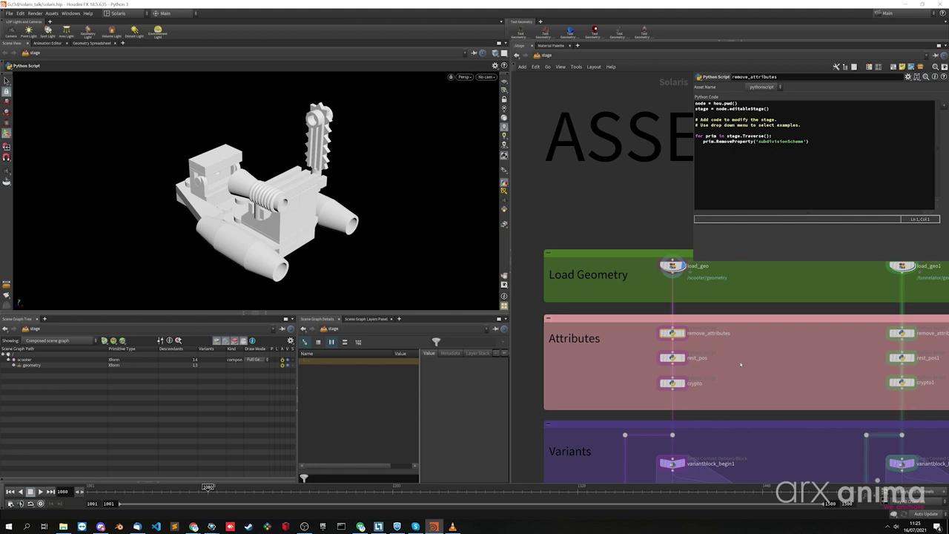
left_click(688, 360)
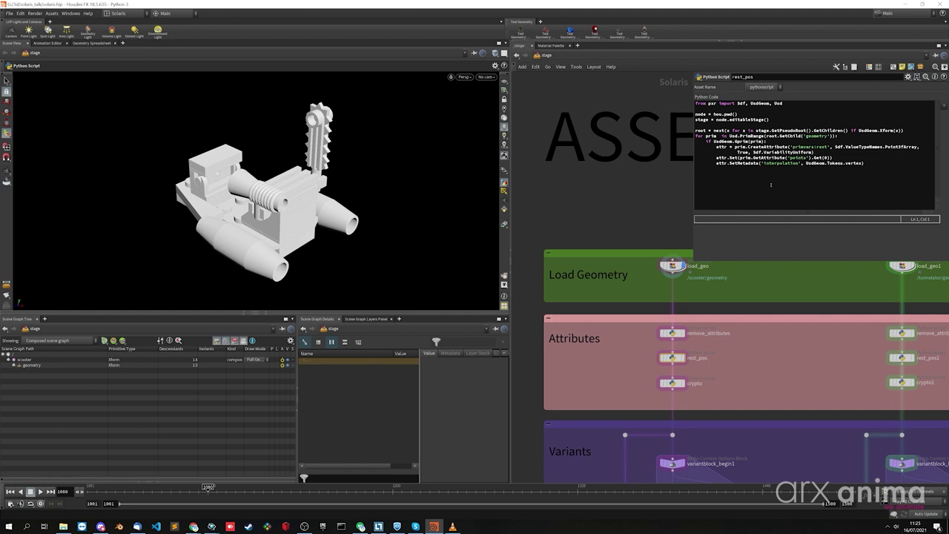
left_click(688, 383)
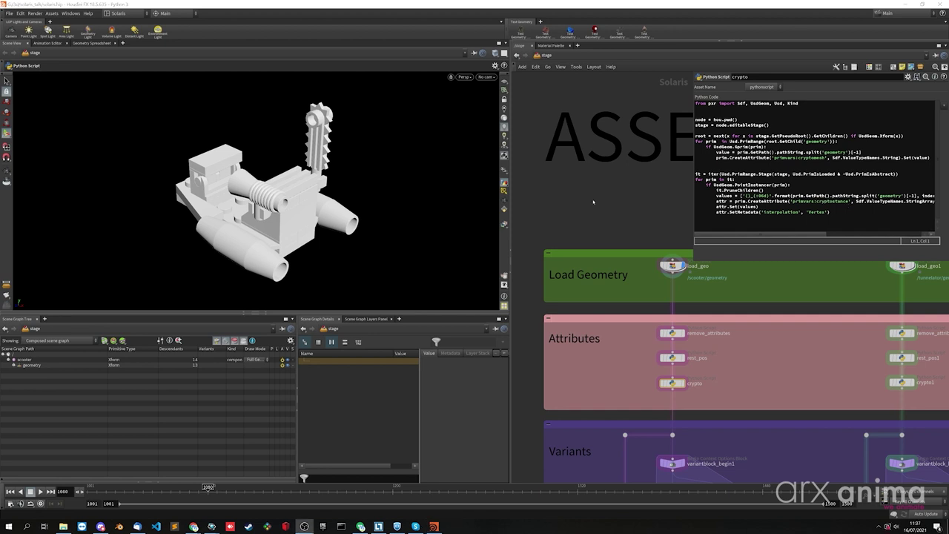
- Examine the scooter's subdiv variant set and the subdivisionScheme settings of its subdiv_off and subdiv_on nodes
scroll(597, 94, "up", 2)
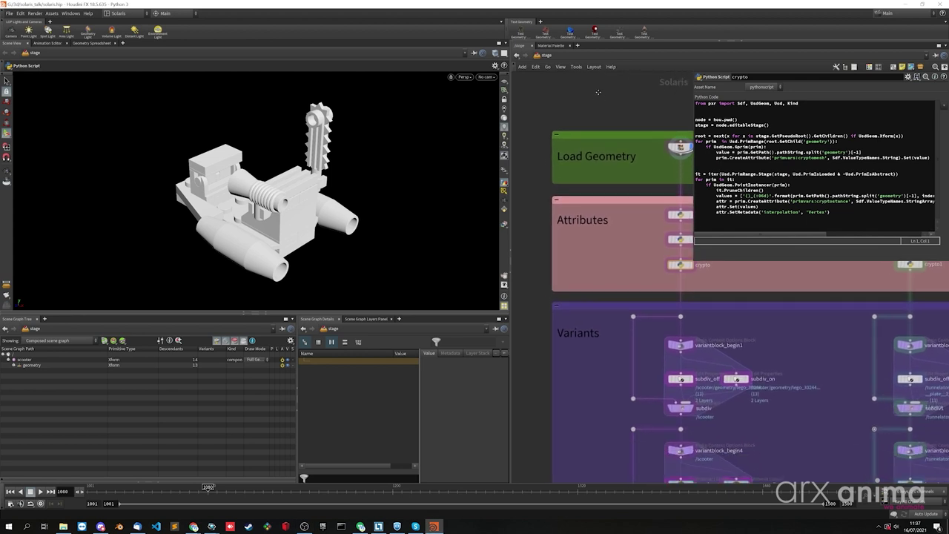
middle_click_drag(597, 94, 599, 74)
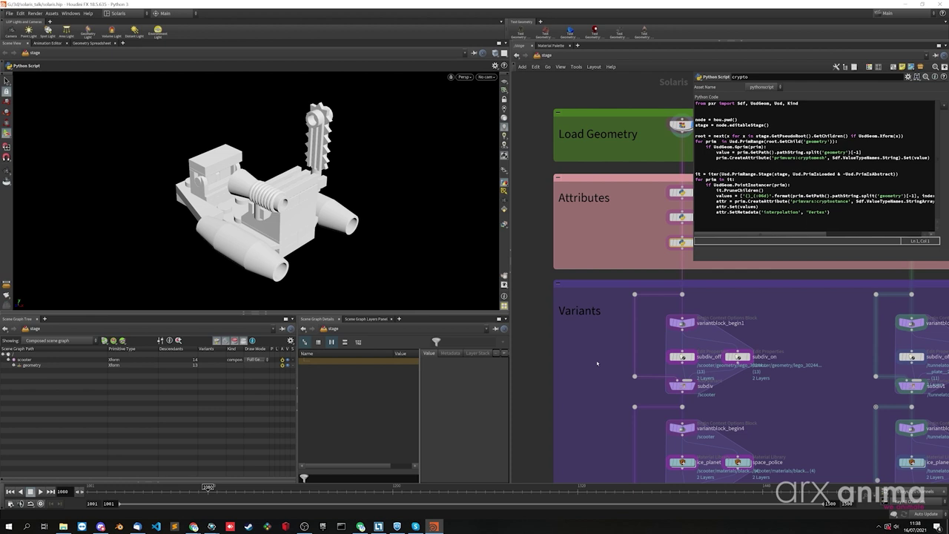
middle_click_drag(597, 362, 555, 327)
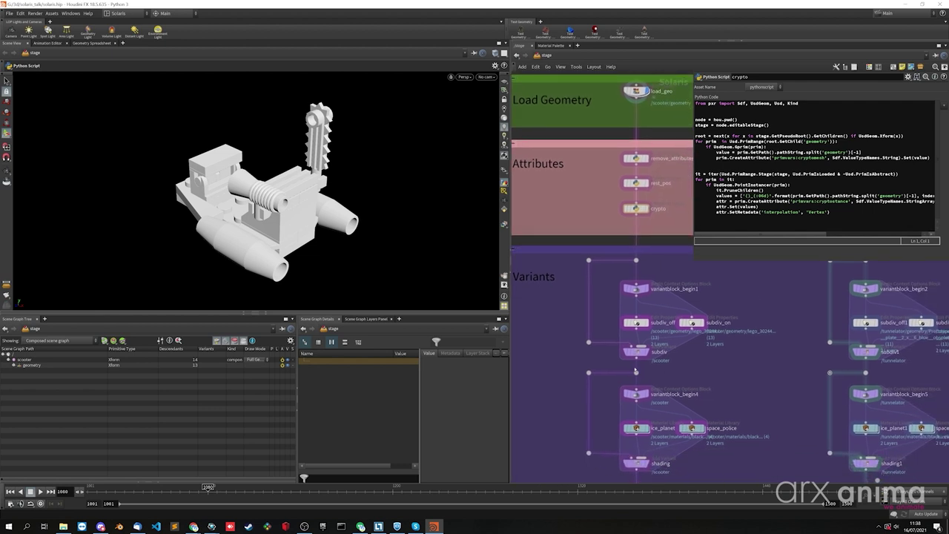
left_click(642, 352)
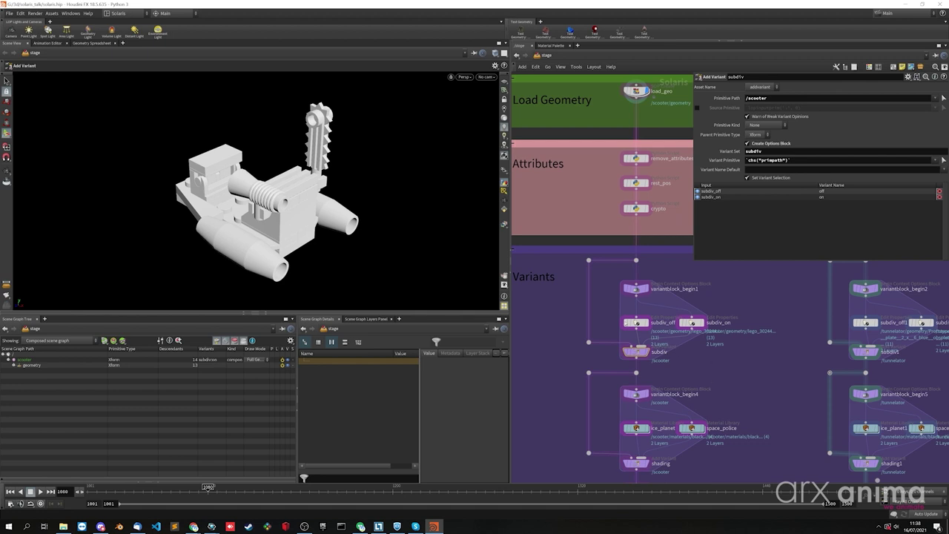
left_click(636, 322)
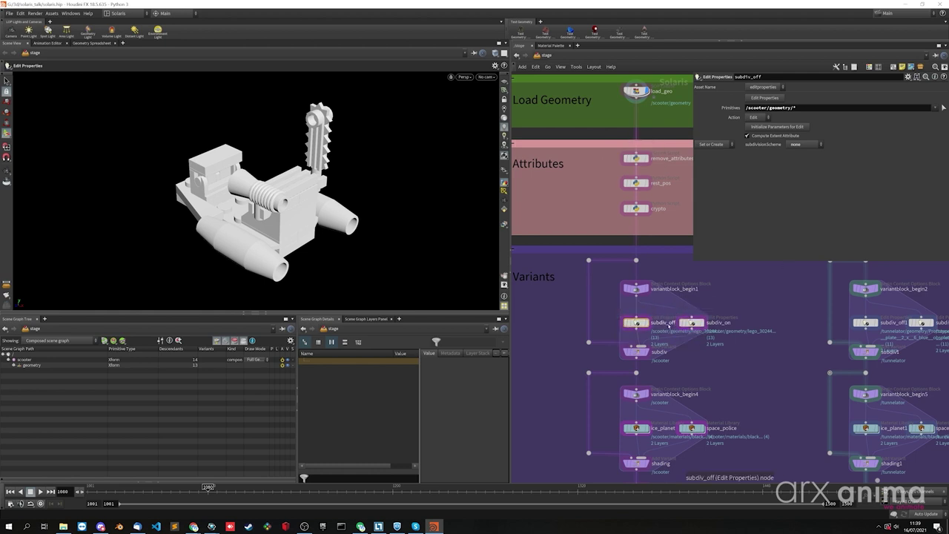
left_click(689, 322)
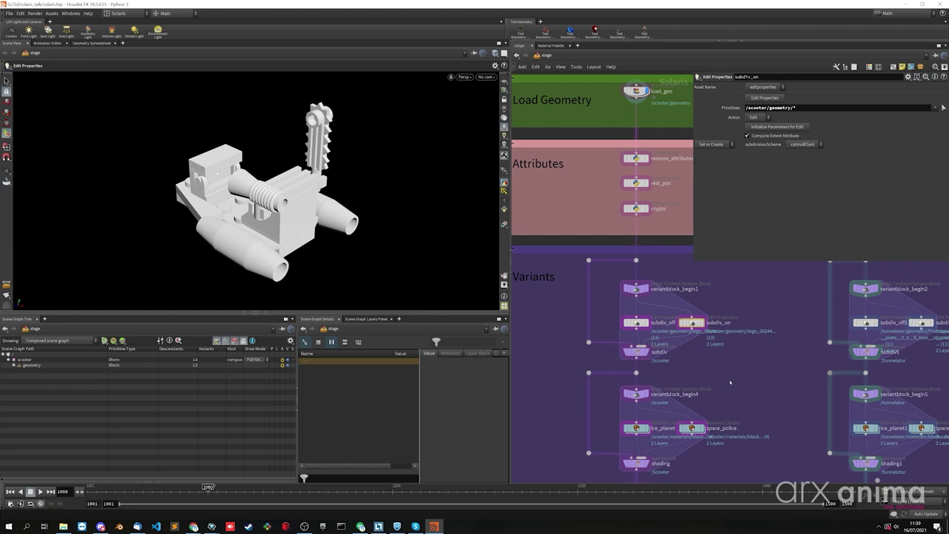
- Display the scooter's shading variant set and review the material assignments in its ice_planet and space_police libraries
middle_click_drag(735, 382, 712, 300)
left_click(613, 381)
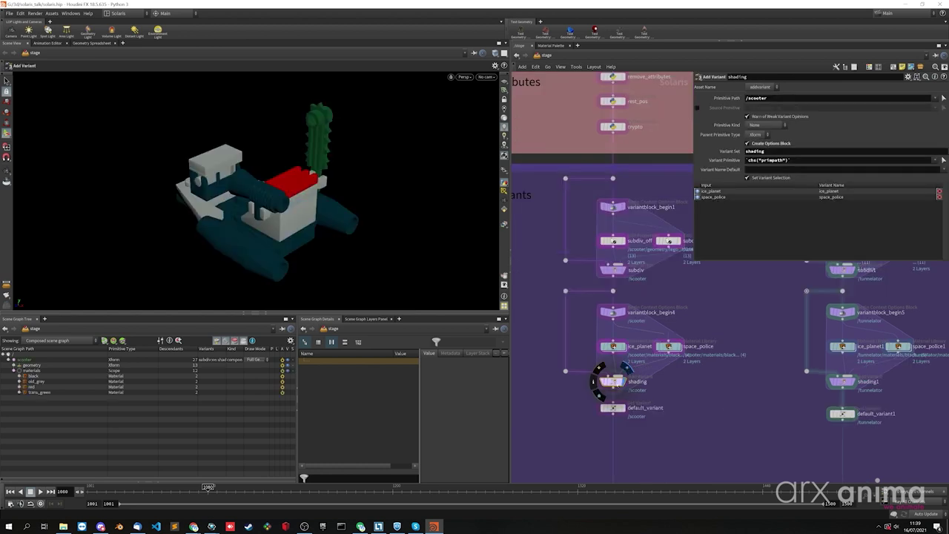
left_click(602, 346)
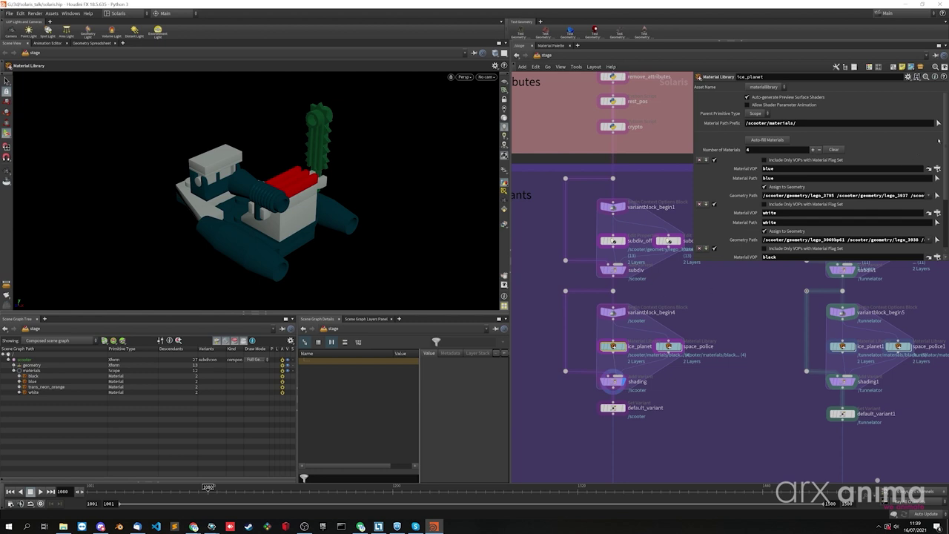
scroll(932, 142, "down", 5)
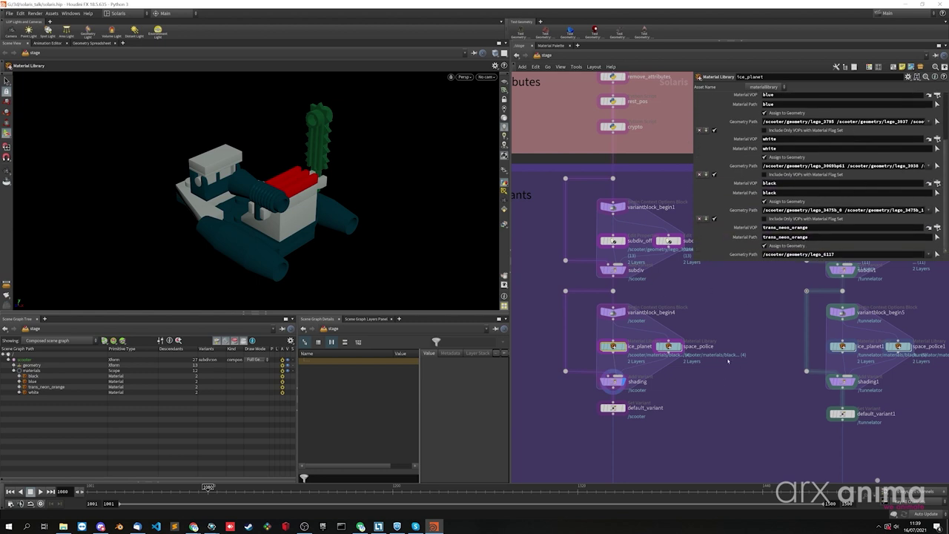
left_click(668, 346)
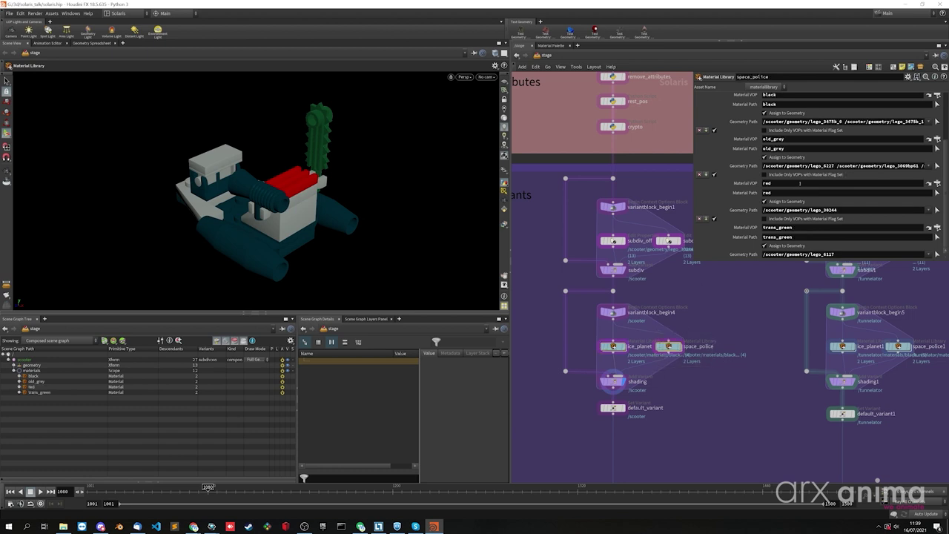
- Display the scooter's default_variant node and switch its shading variant to space_police and back to ice_planet
left_click(612, 407)
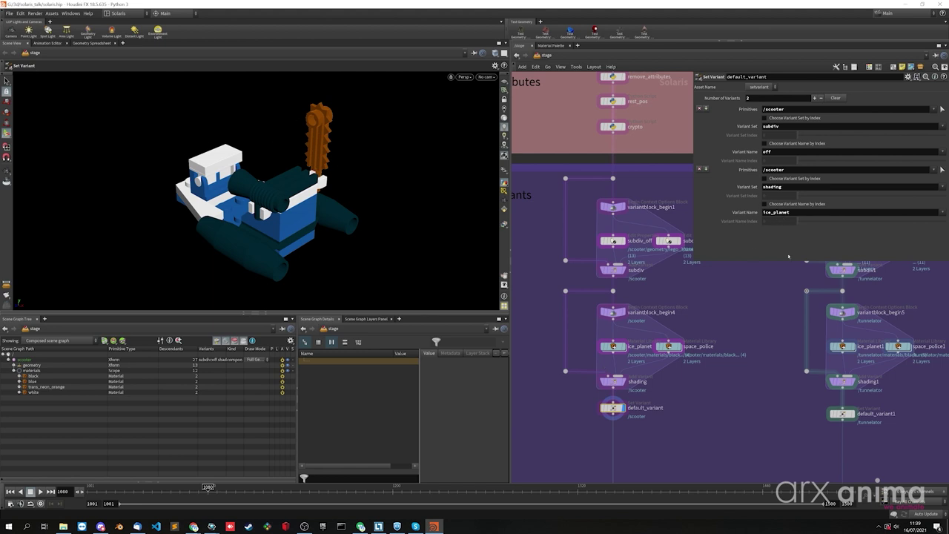
left_click(942, 212)
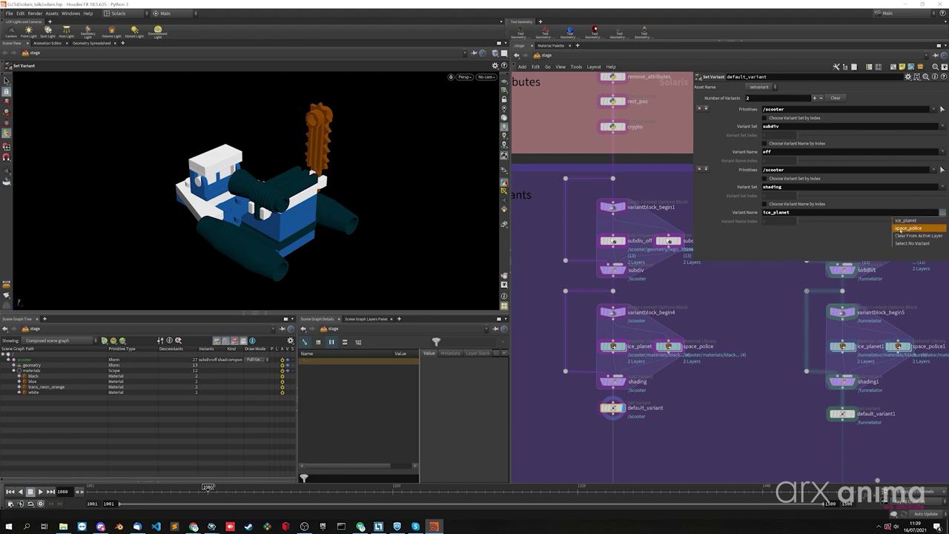
left_click(904, 229)
left_click(941, 212)
left_click(901, 221)
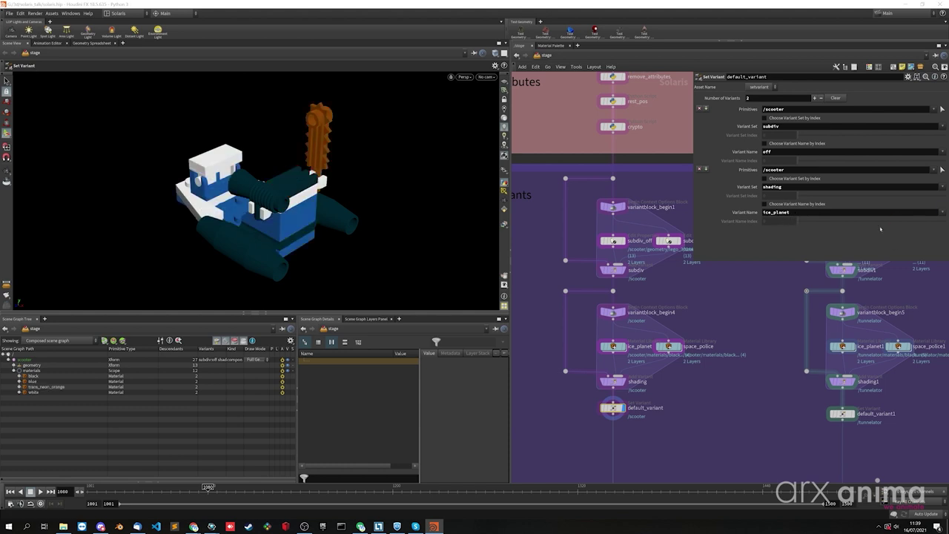
- Inspect the rocket's plastic_shader material library and expand the rocket's geometry and instances in the scene graph
scroll(780, 395, "down", 5)
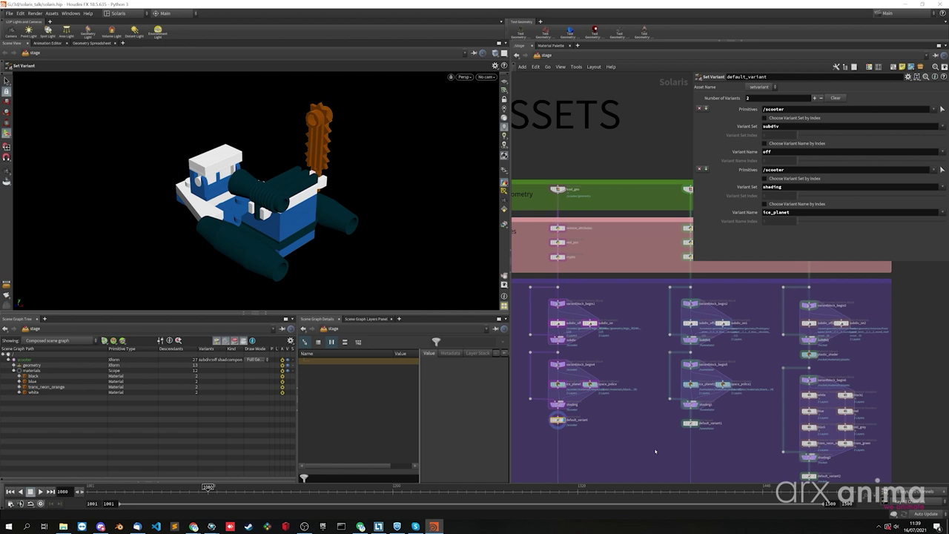
middle_click_drag(718, 447, 618, 410)
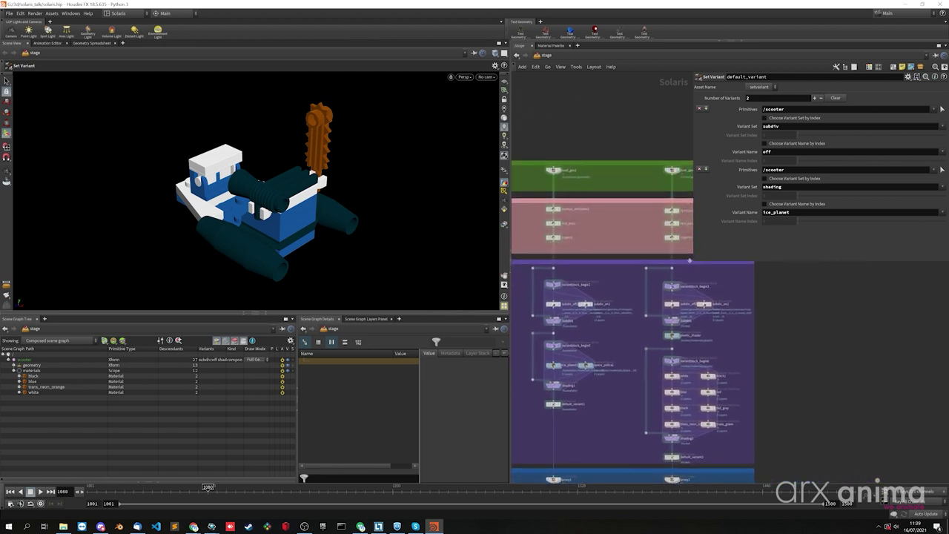
left_click_drag(694, 252, 766, 255)
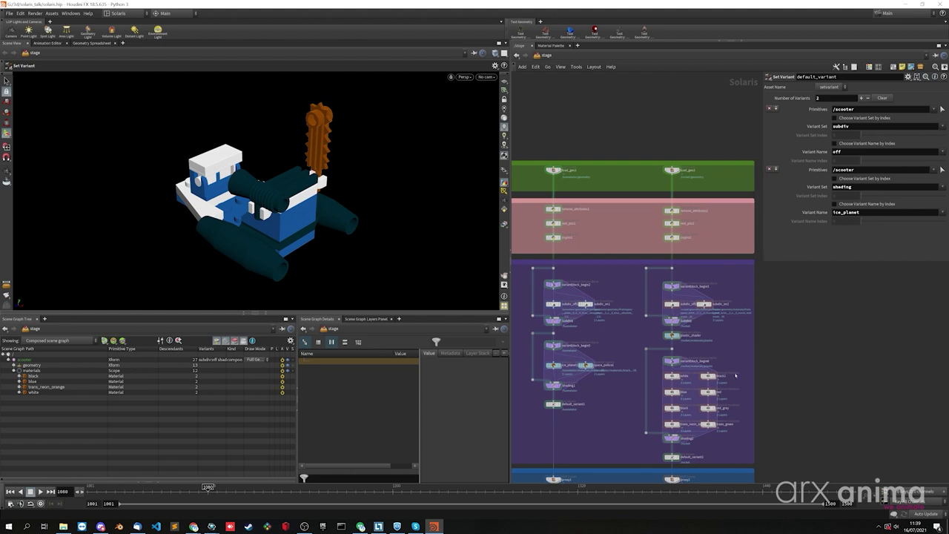
scroll(742, 297, "up", 2)
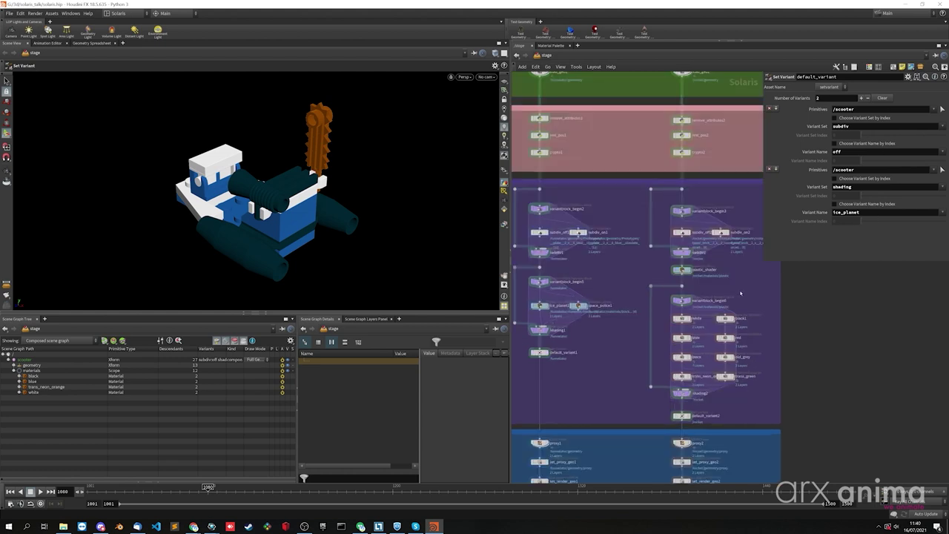
left_click(678, 269)
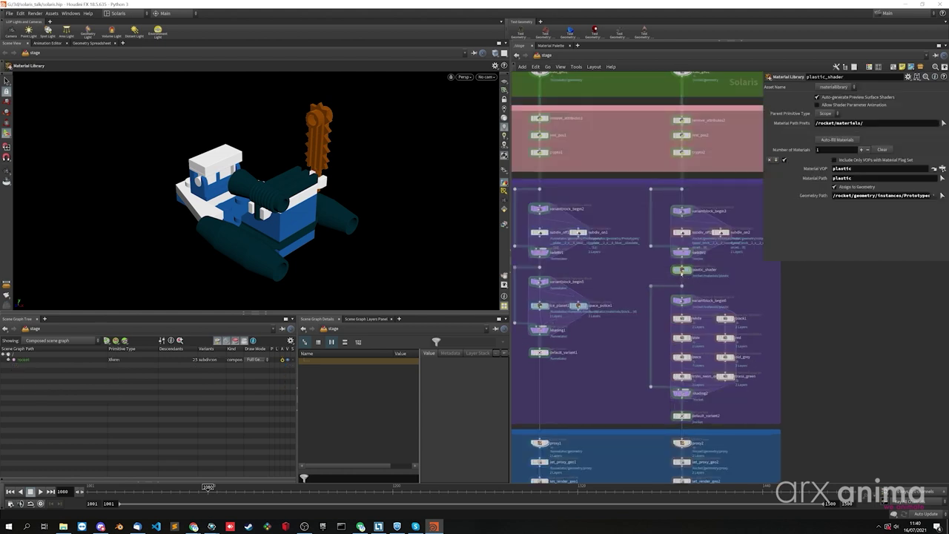
left_click(8, 360)
left_click(13, 365)
left_click(18, 370)
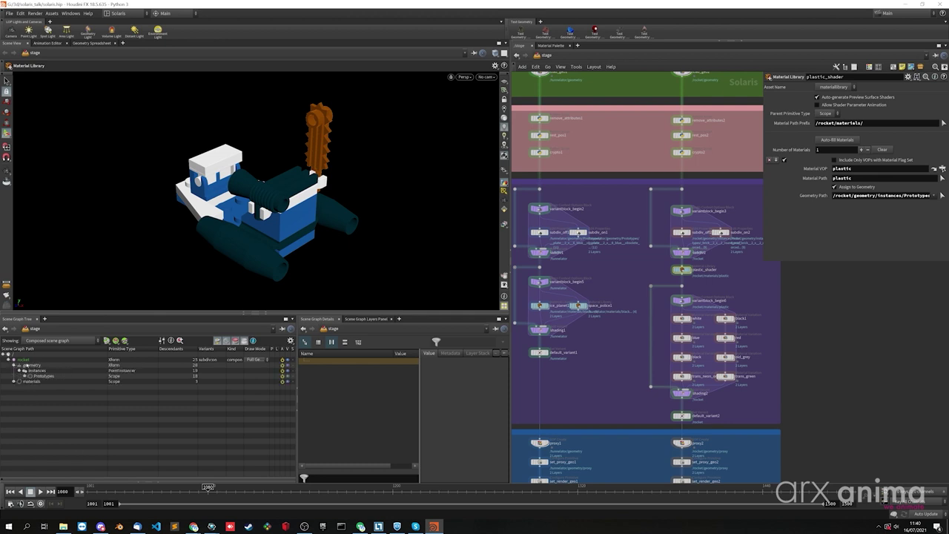
- Inspect the primvars on the rocket's instances primitive and the instance paths targeted by its white material variation
left_click(36, 370)
scroll(352, 438, "down", 3)
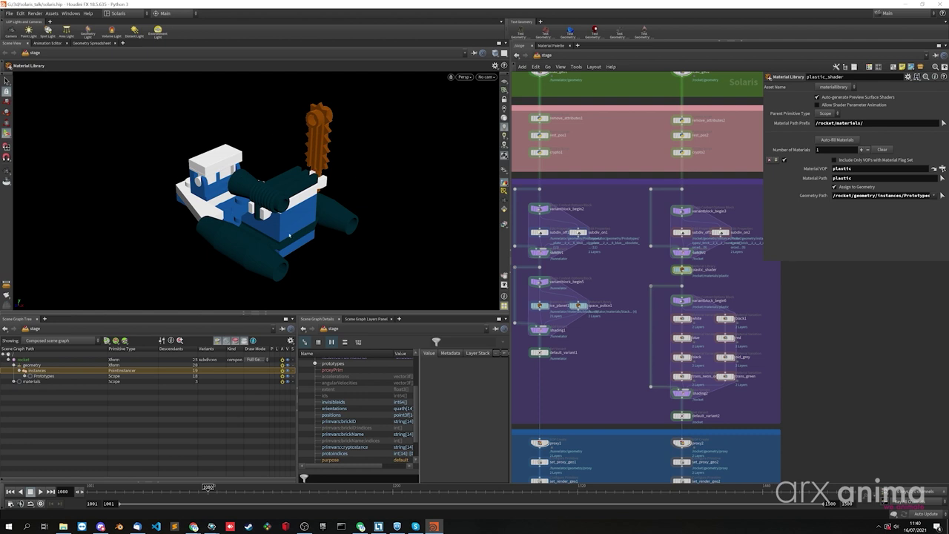
left_click(696, 318)
scroll(656, 299, "up", 1)
double_click(887, 109)
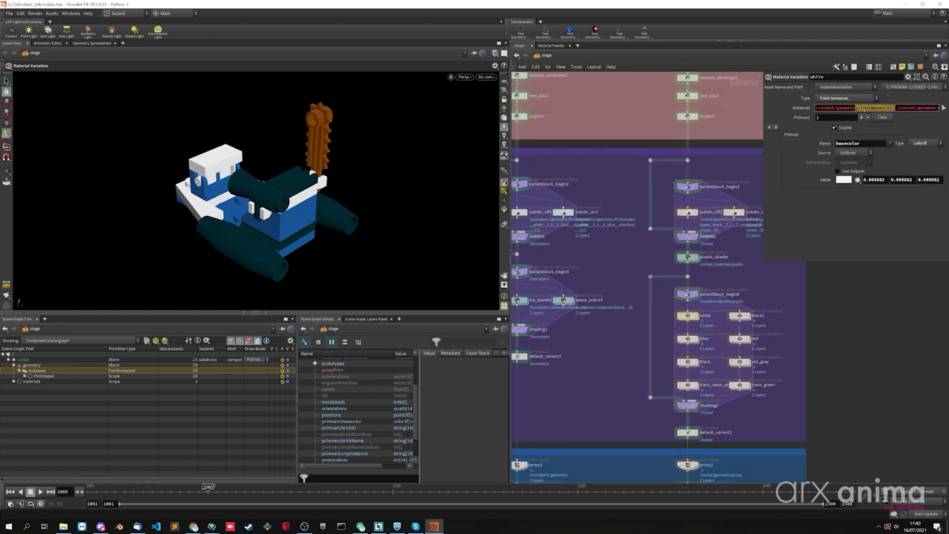
left_click_drag(884, 108, 901, 108)
scroll(714, 331, "up", 1)
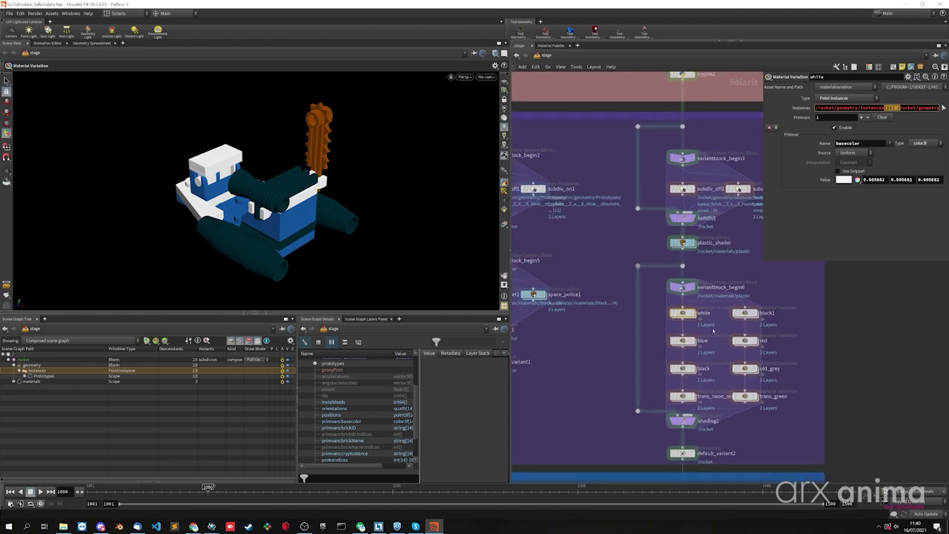
- Review the rocket's plastic_shader library again and the basecolor override in its white material variation
left_click(683, 242)
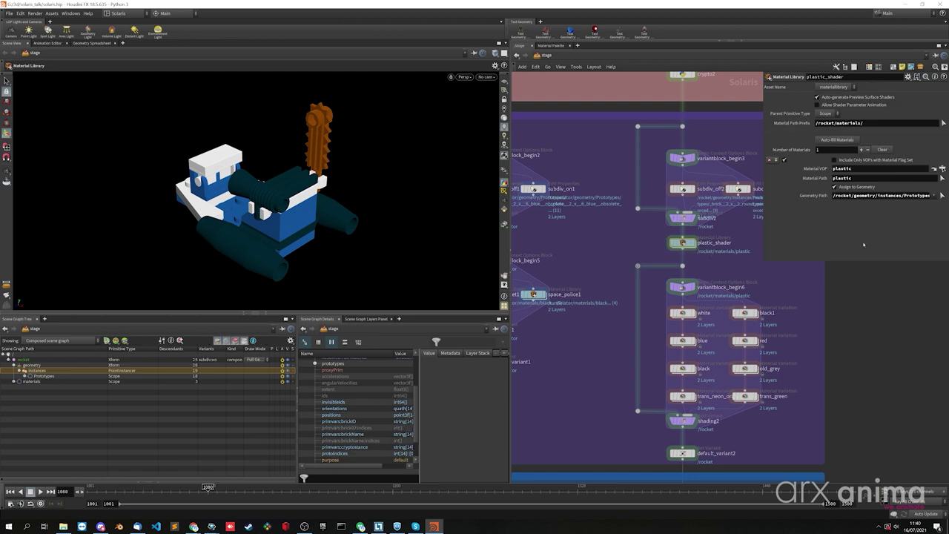
middle_click_drag(744, 268, 695, 243)
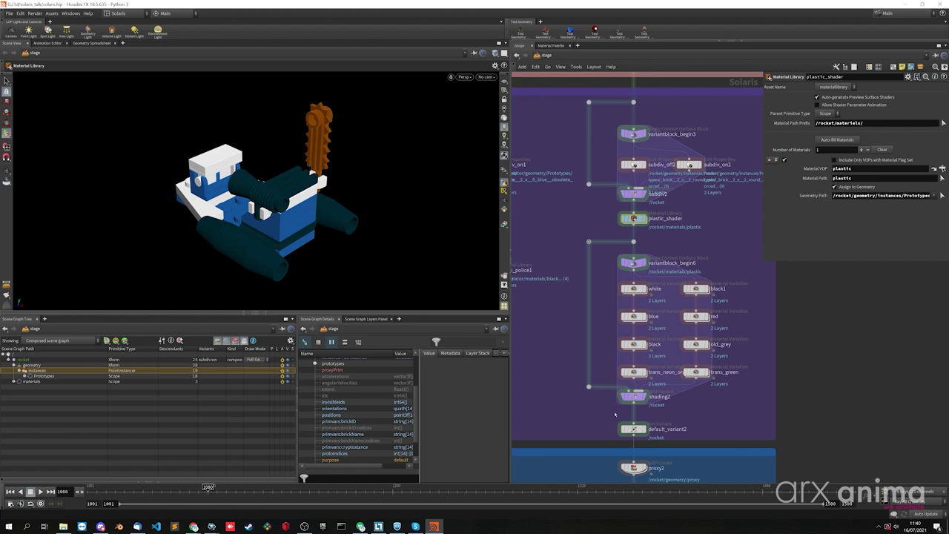
scroll(644, 340, "up", 1)
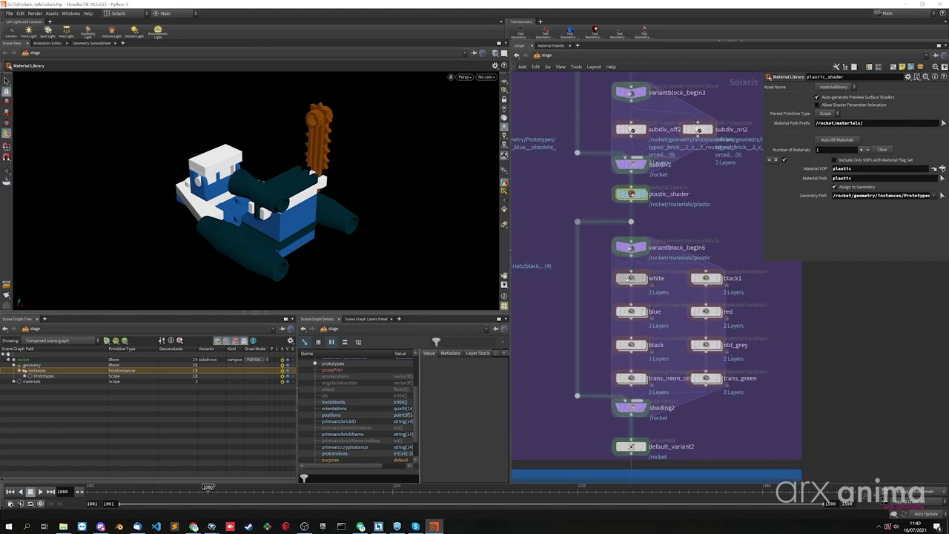
left_click(677, 278)
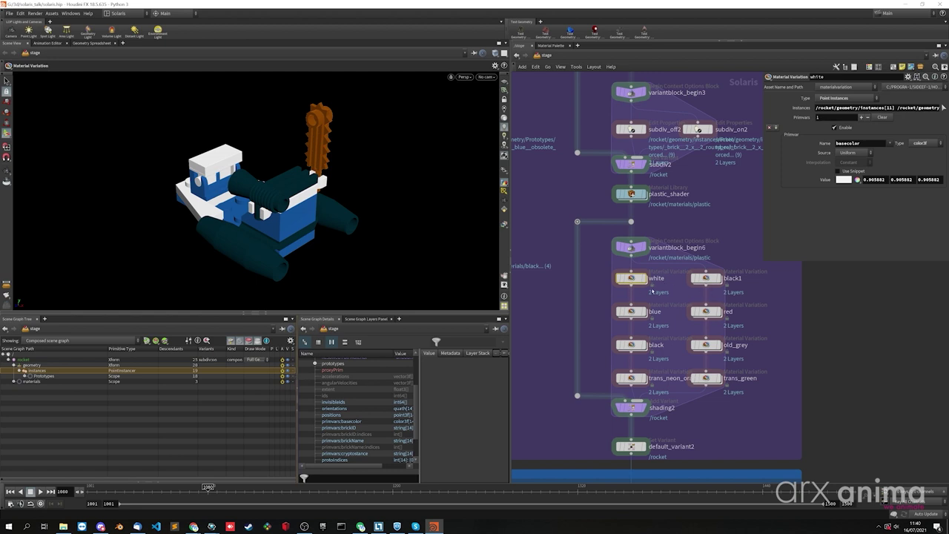
- Enlarge the details area and examine the per-instance primvars:basecolor values of the rocket's instances
left_click_drag(298, 391, 226, 393)
left_click(270, 422)
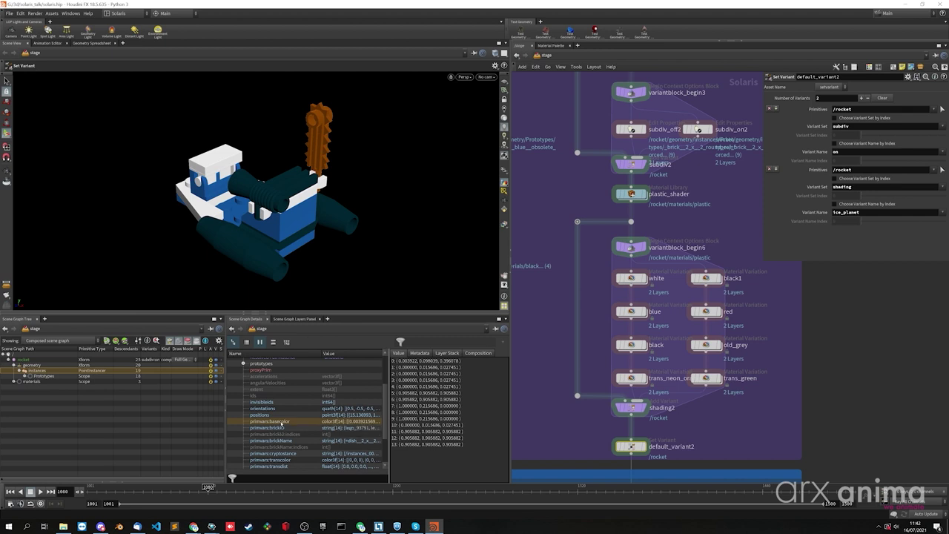
scroll(734, 409, "down", 6)
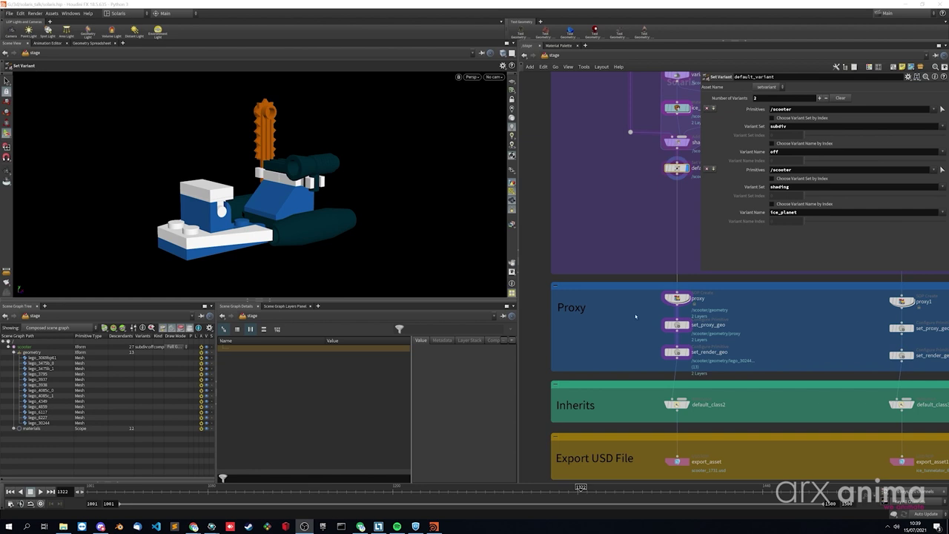
- Display the scooter's proxy node and examine the proxy mesh under its geometry in the scene graph
mouse_move(676, 299)
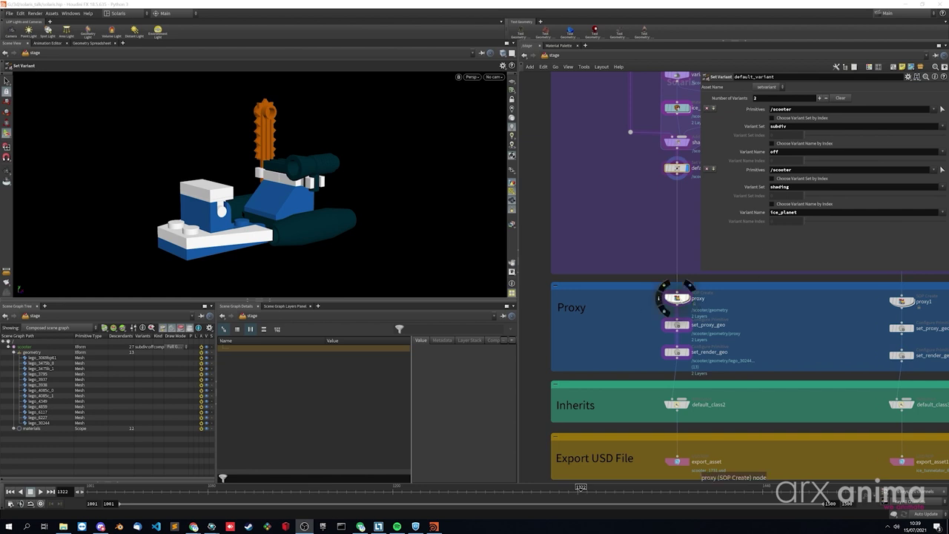
left_click(676, 298)
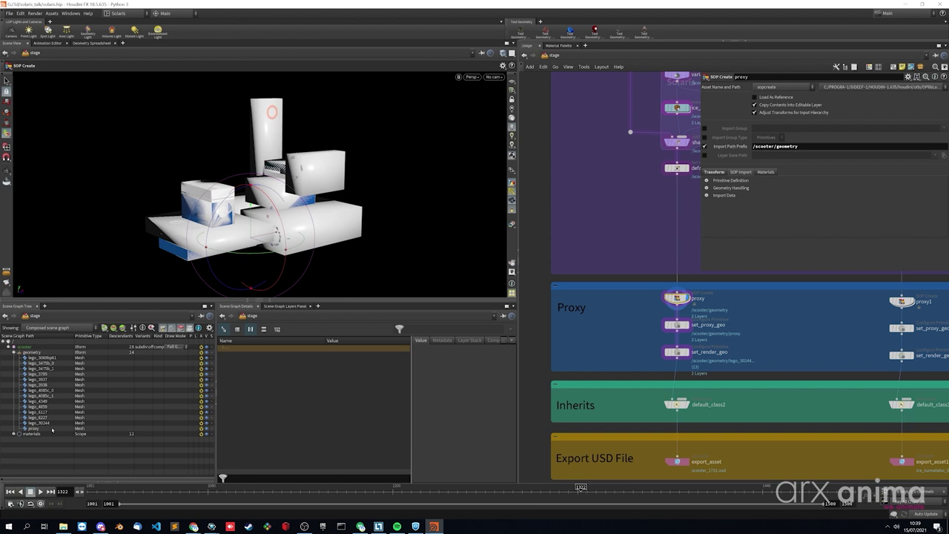
left_click(34, 429)
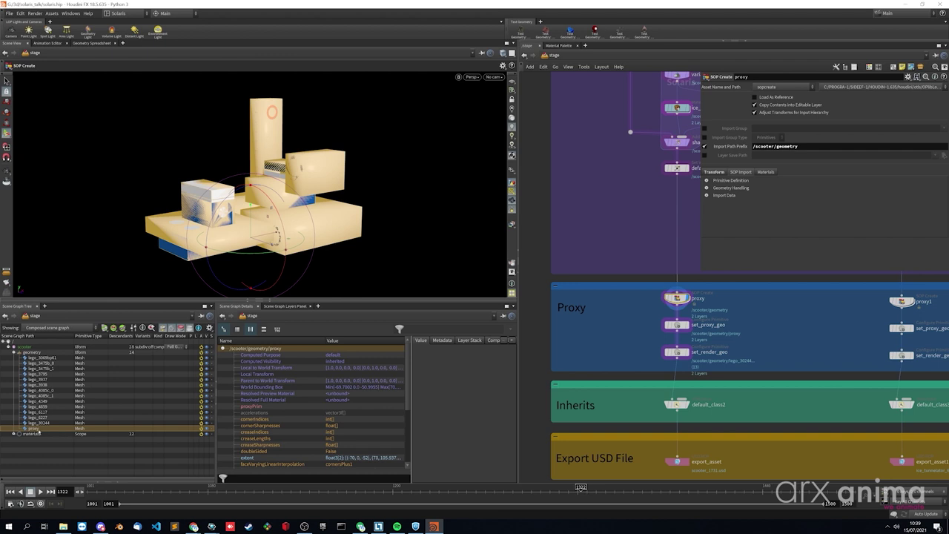
- Display the scooter's set_proxy_geo and set_render_geo nodes and review their Purpose and Proxy Primitive settings
mouse_move(690, 330)
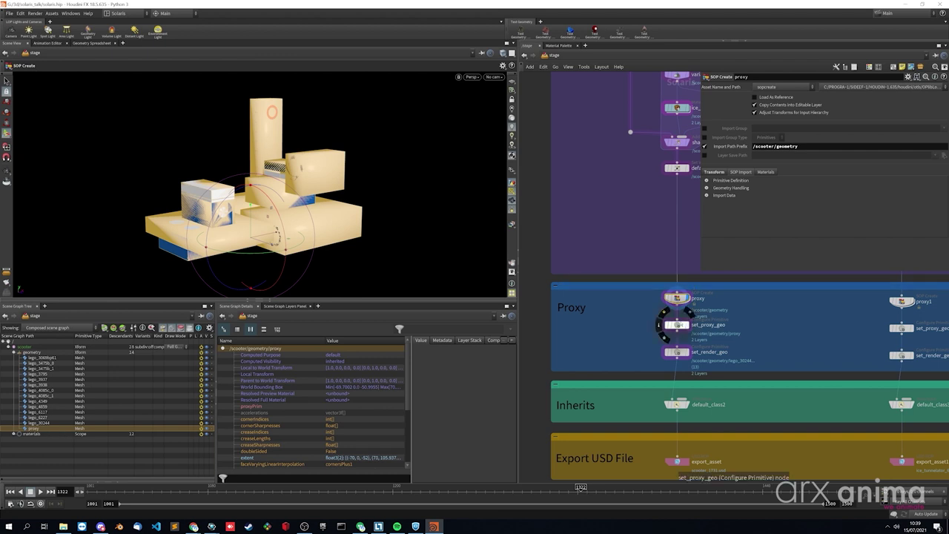
left_click(689, 327)
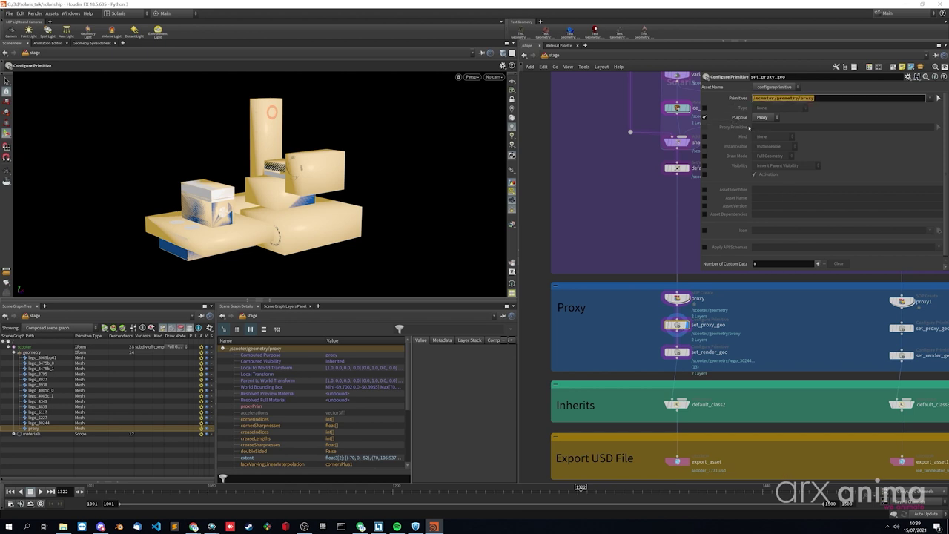
left_click(676, 353)
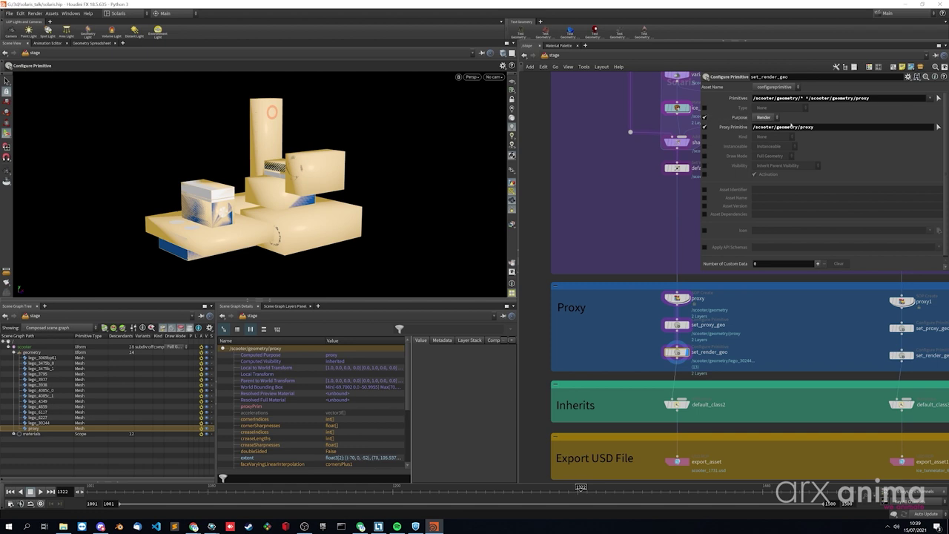
triple_click(823, 126)
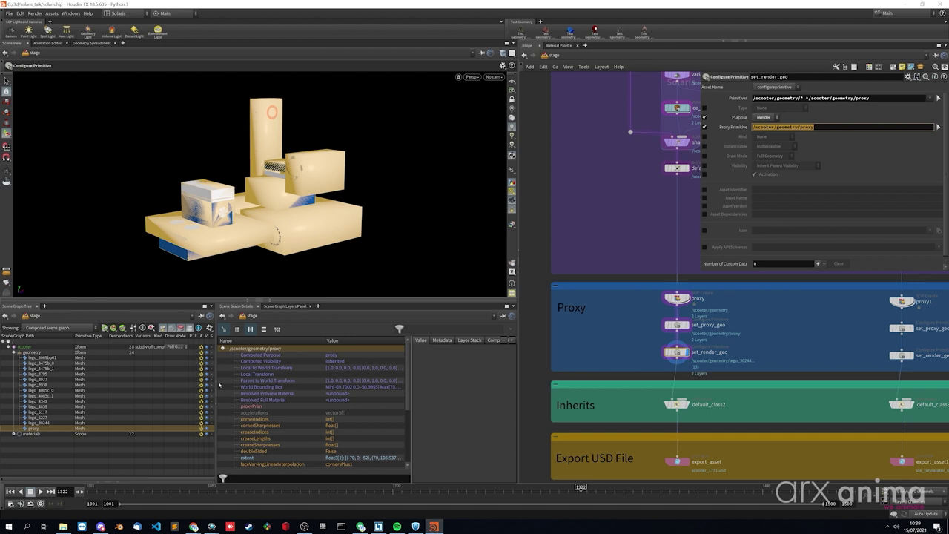
- Clear the proxy selection and hide Render-purpose geometry in the viewport so only the scooter's proxy is displayed
left_click(152, 456)
key("Escape")
left_click_drag(397, 236, 113, 473)
left_click(113, 473)
left_click_drag(260, 222, 319, 223)
left_click(511, 171)
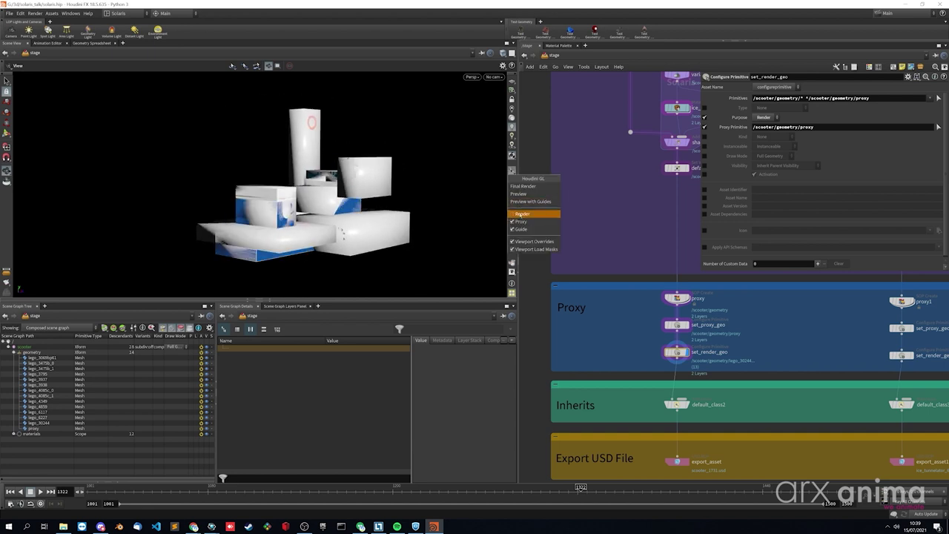
left_click(523, 213)
left_click(512, 171)
left_click(523, 213)
left_click_drag(416, 193, 354, 193)
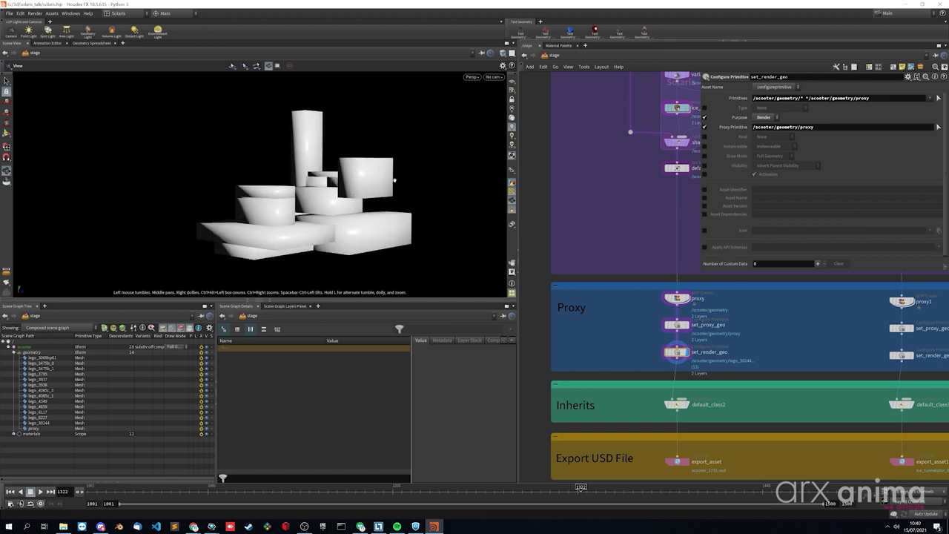
- Preview the scooter with the Karma renderer and return the viewport to Houdini GL
left_click(471, 76)
left_click(486, 110)
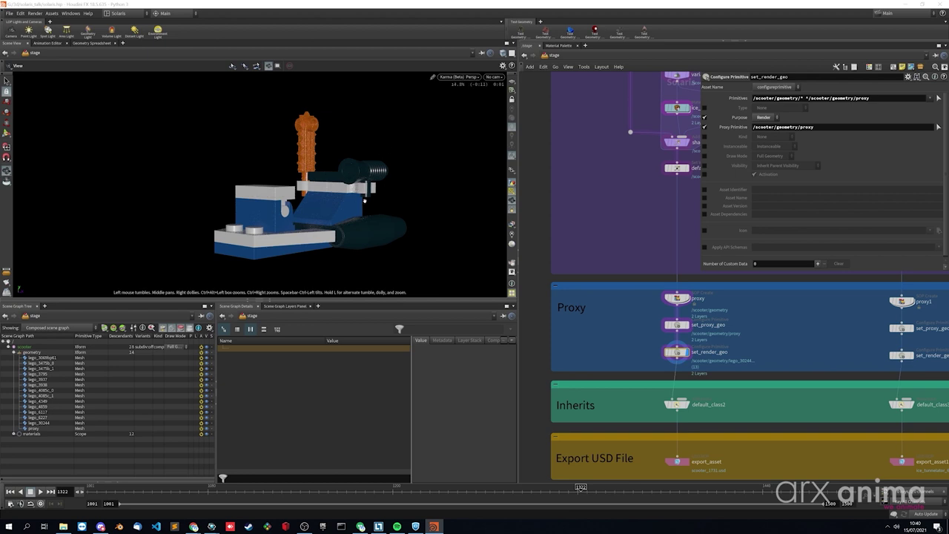
left_click(458, 76)
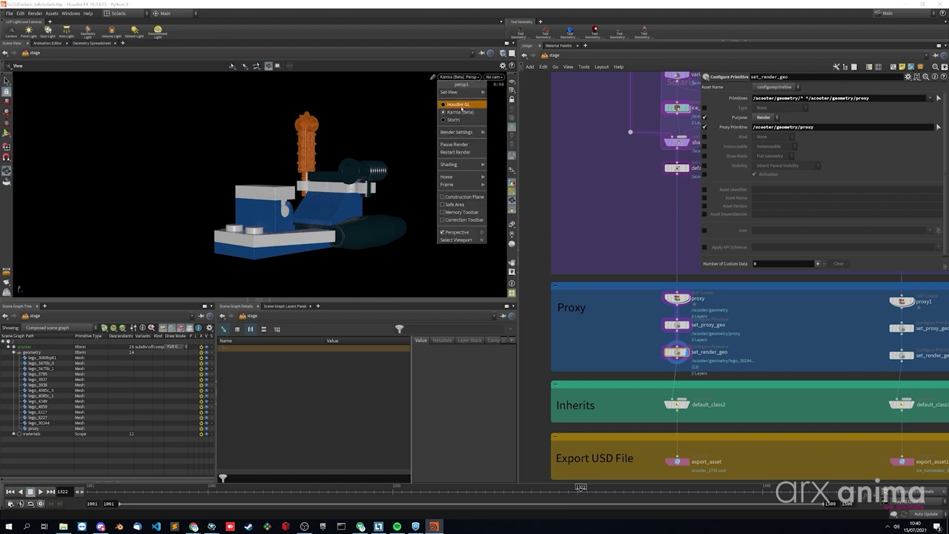
left_click(460, 105)
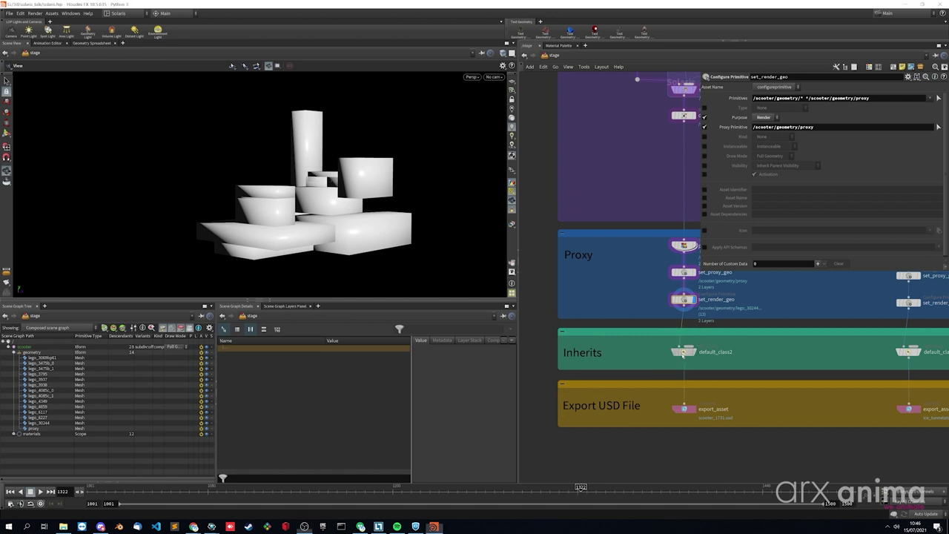
- Examine the primitive path, reference type and reference primitive path of the scooter's default_class2 node, and the scooter's inherit paths metadata
left_click(683, 351)
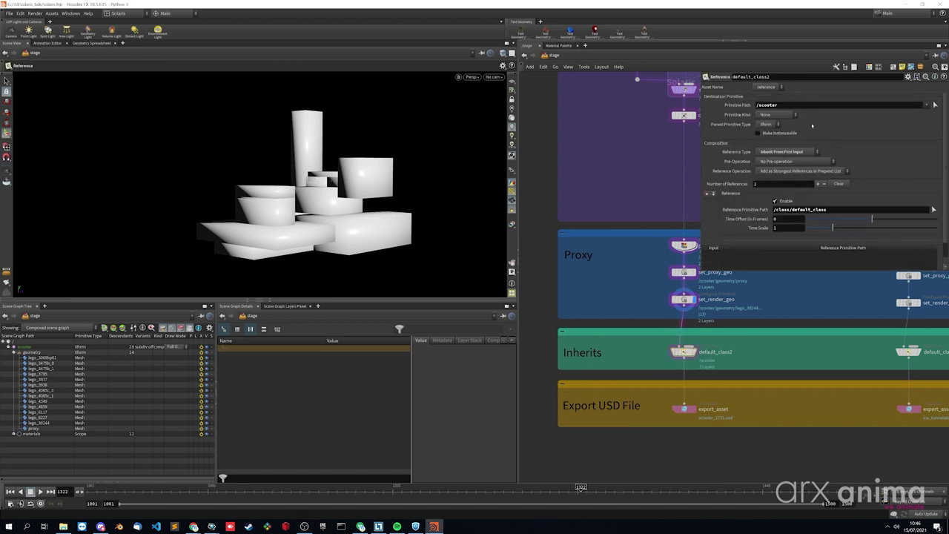
double_click(766, 105)
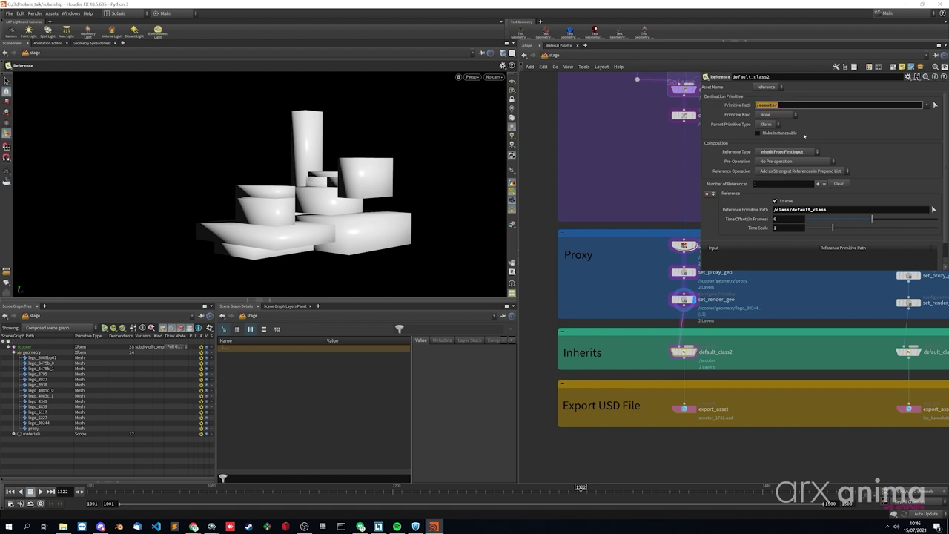
key("ctrl+c")
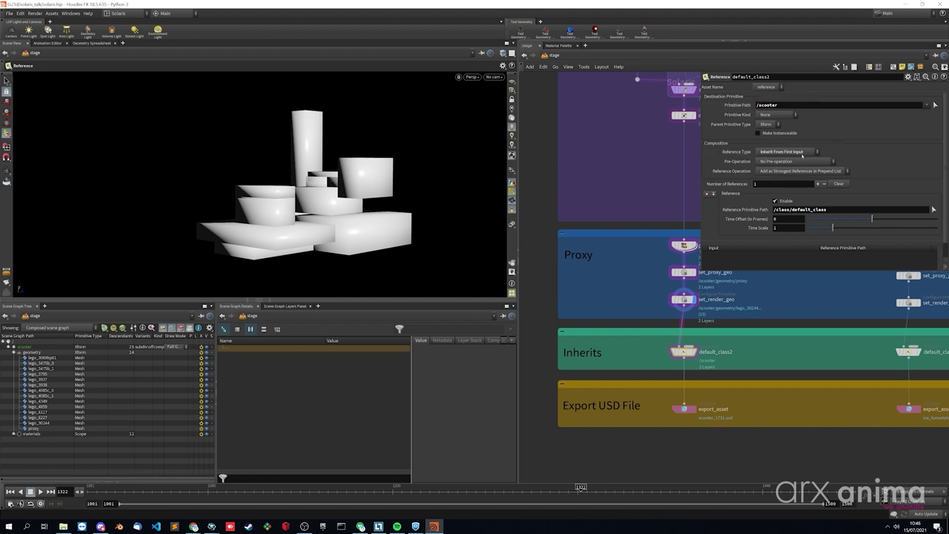
double_click(839, 211)
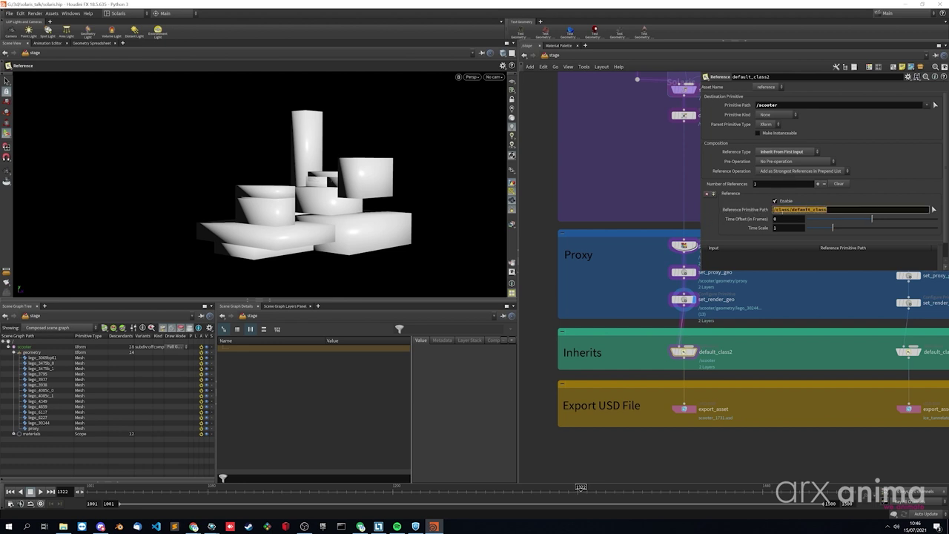
left_click(783, 209)
left_click_drag(832, 210, 778, 209)
left_click(777, 210)
double_click(810, 210)
left_click(831, 210)
left_click_drag(831, 210, 773, 210)
left_click(26, 347)
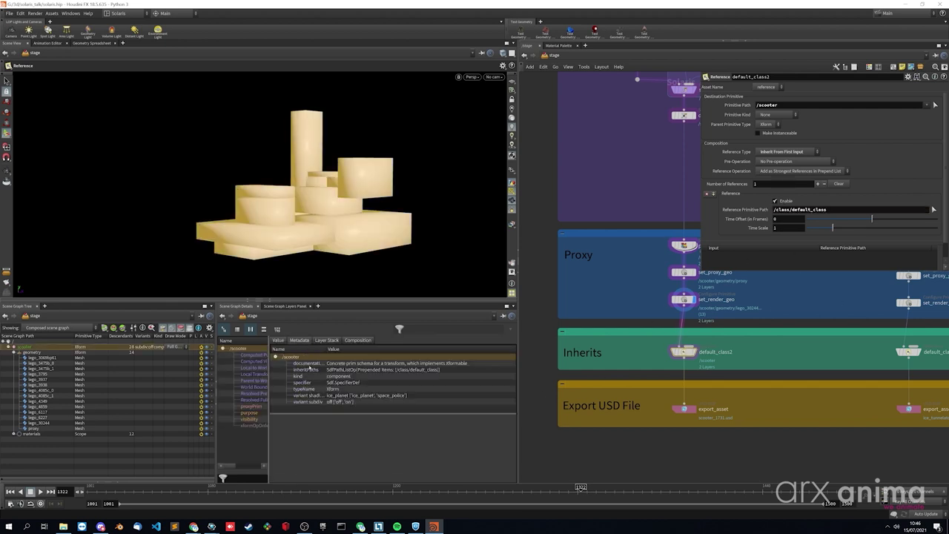
left_click(304, 370)
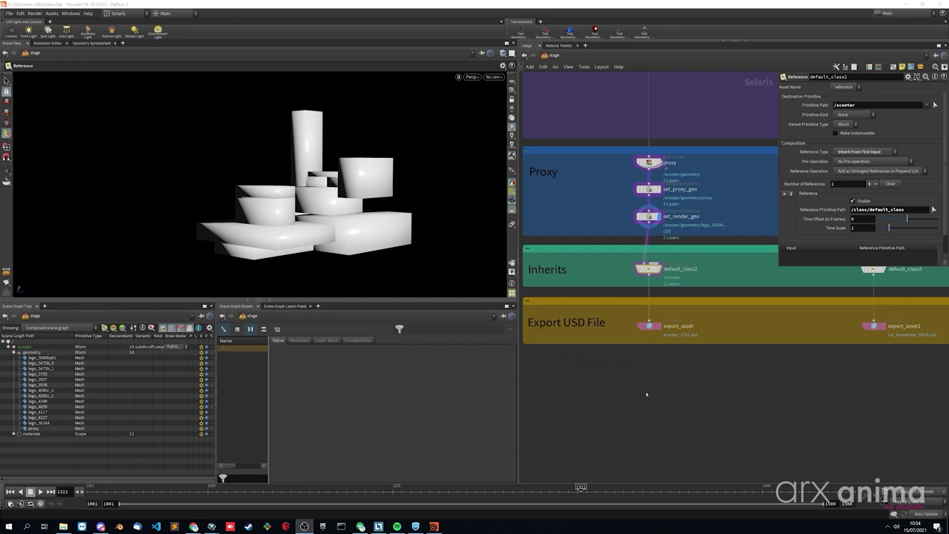
- Review the scooter's export_asset output and default primitive settings, and bring the TEMPLATE light network into view
left_click_drag(721, 400, 646, 325)
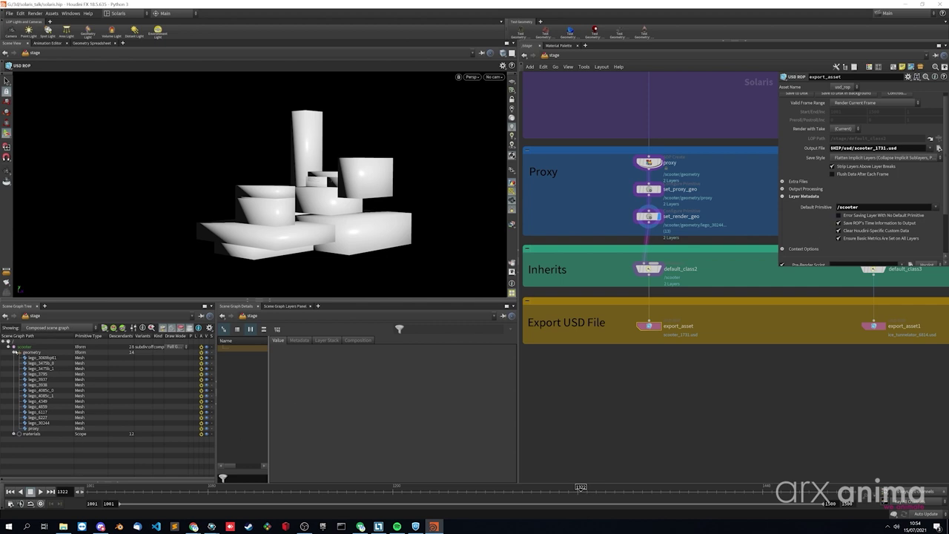
key("h")
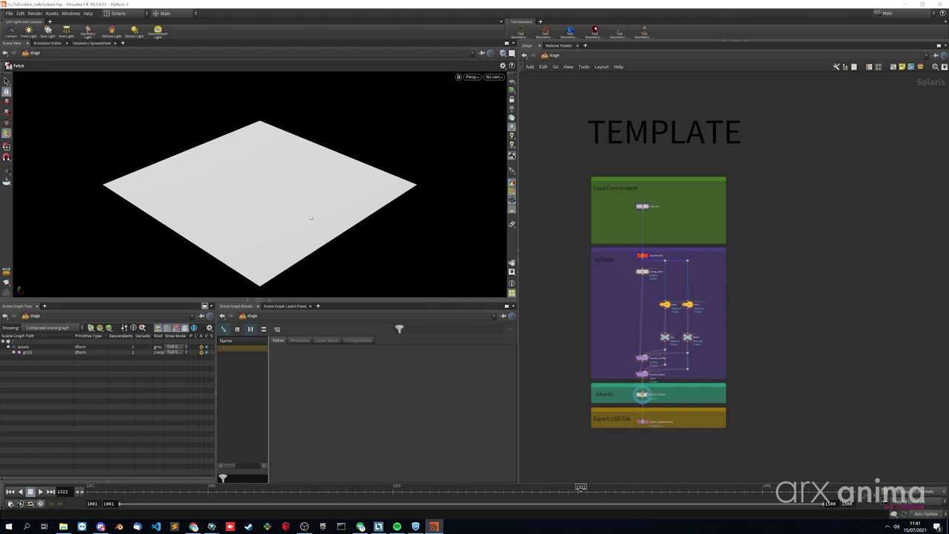
scroll(658, 205, "up", 5)
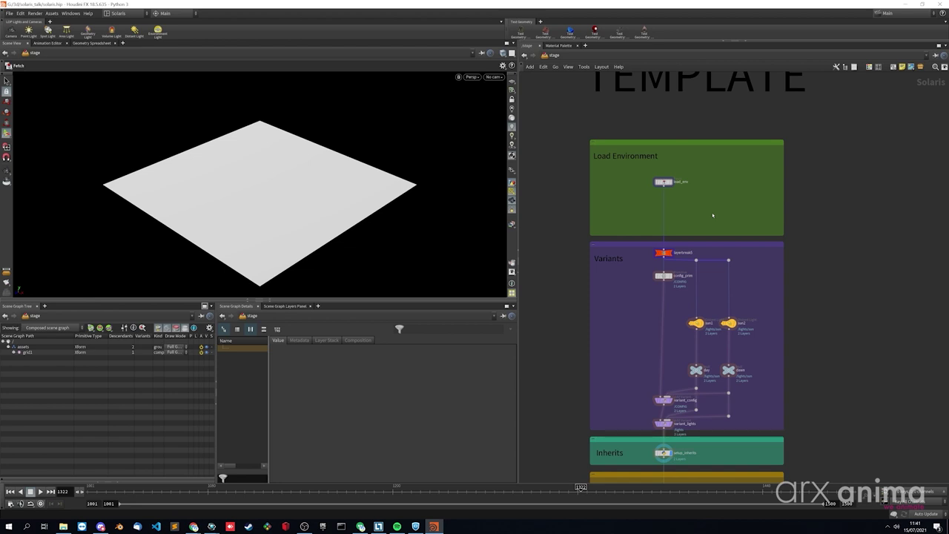
scroll(707, 215, "down", 1)
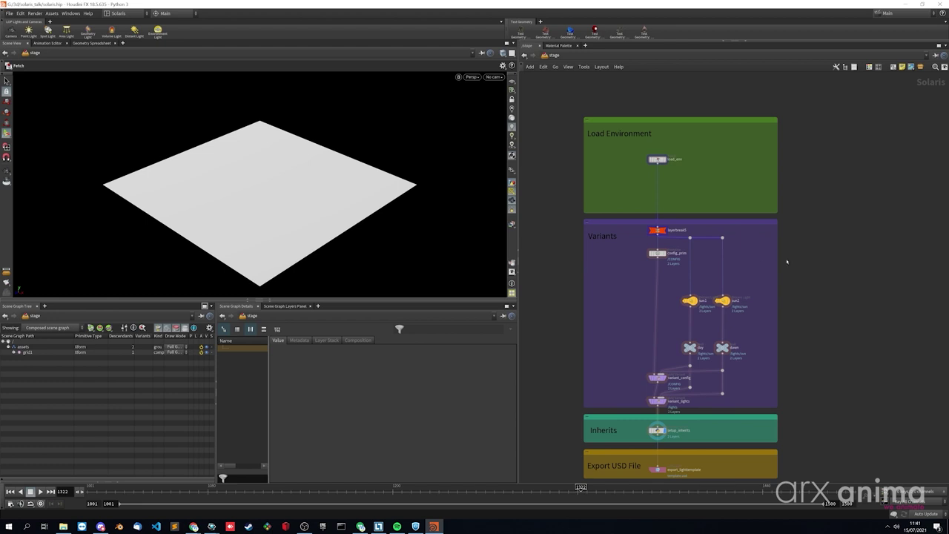
- Show node parameters for the template's Variants section and examine the primitive path and specifier of config_prim
left_click(664, 232)
key("p")
left_click(657, 254)
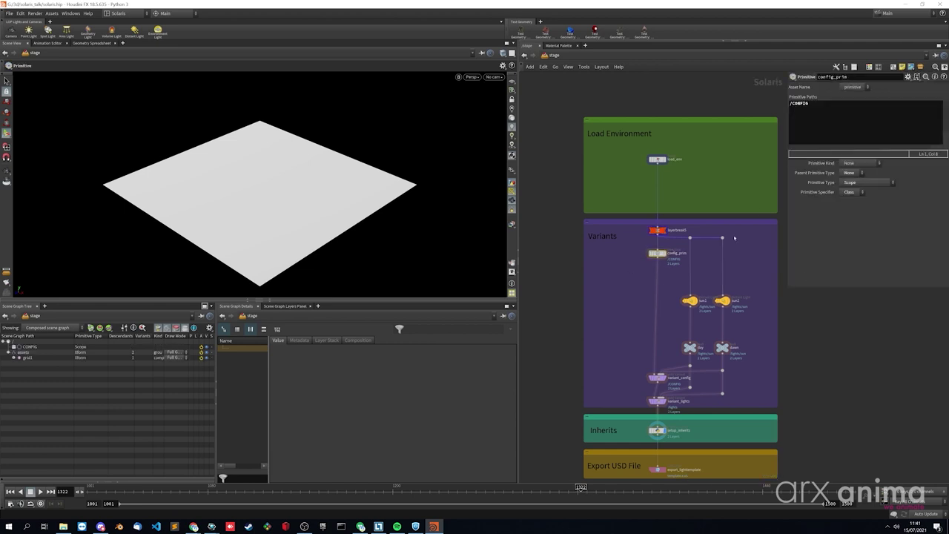
double_click(800, 104)
left_click(815, 105)
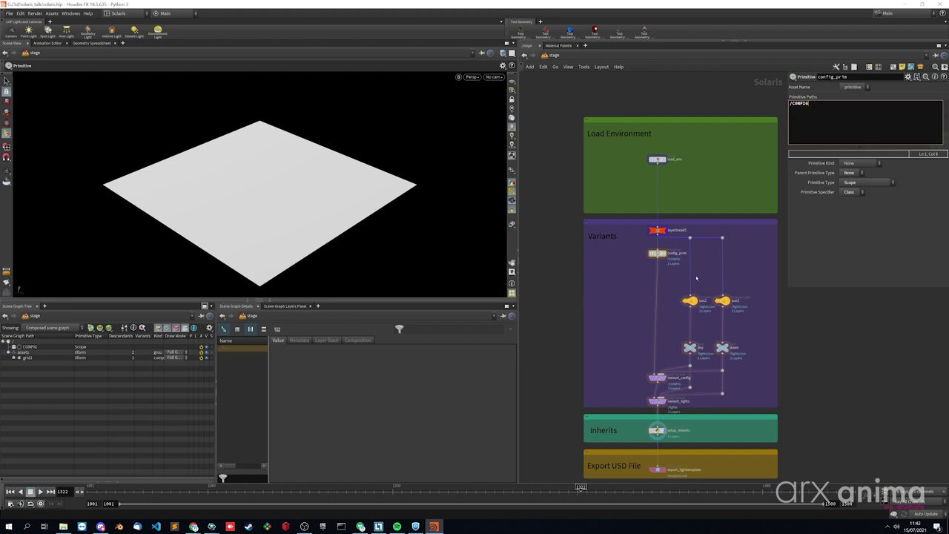
- Inspect the primitive path and transform settings of the template's sun1 distant light
scroll(672, 279, "up", 2)
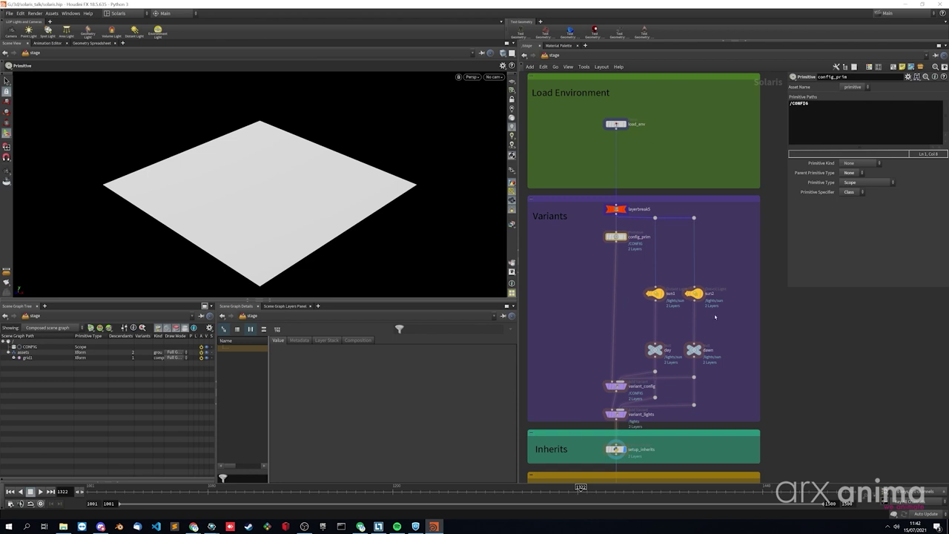
left_click(655, 295)
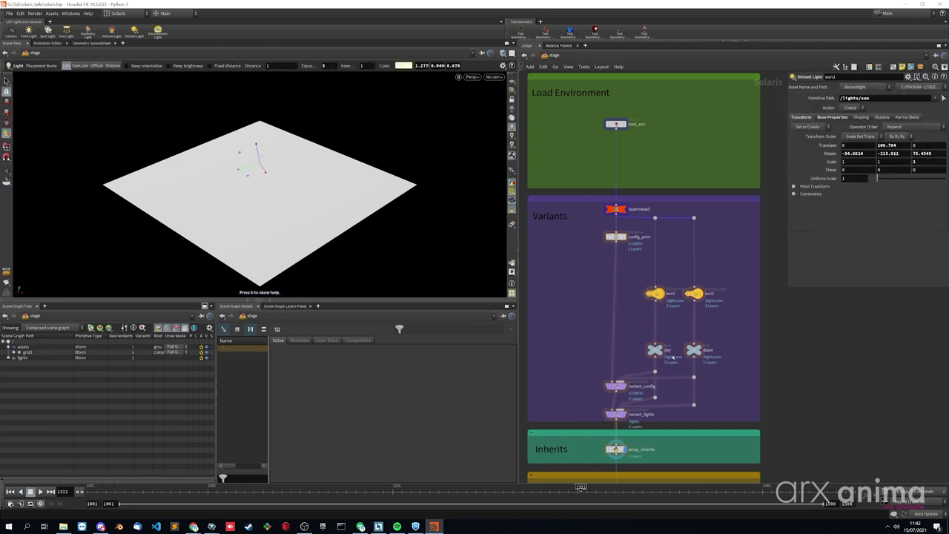
- Inspect the template's sun2 light and the day and dawn null nodes that end the two light branches
left_click(694, 294)
middle_click_drag(735, 340, 664, 258)
left_click_drag(648, 258, 725, 285)
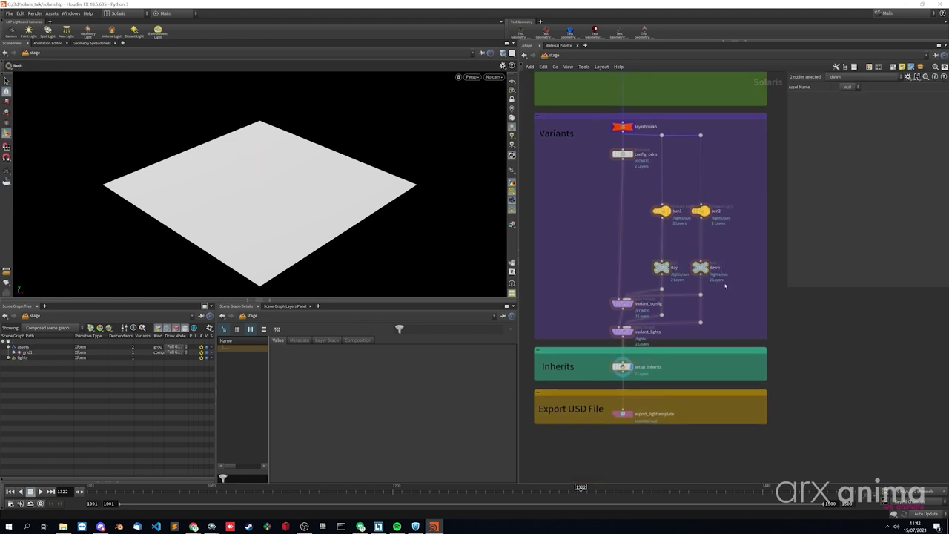
- Compare the primitive paths and light variant set of variant_config and variant_lights, displaying the variant_lights output
left_click(641, 303)
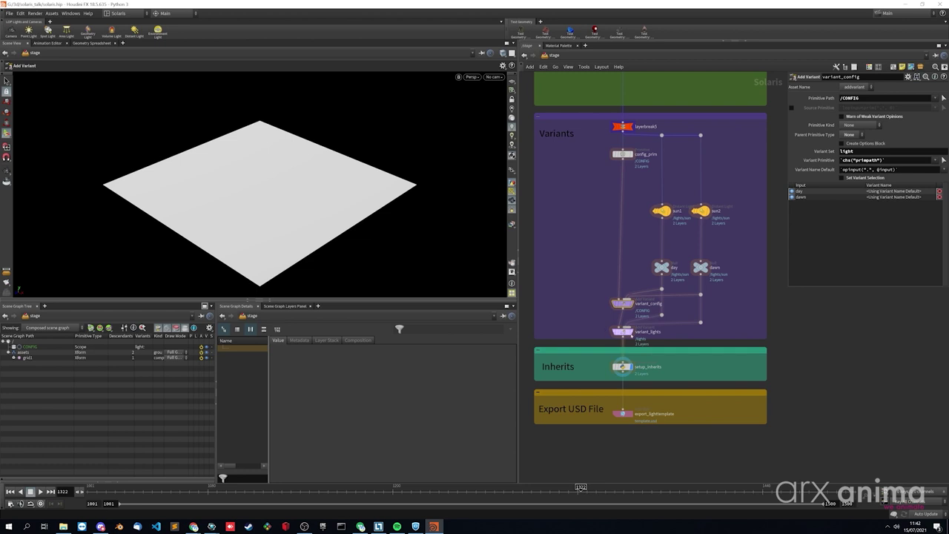
mouse_move(622, 331)
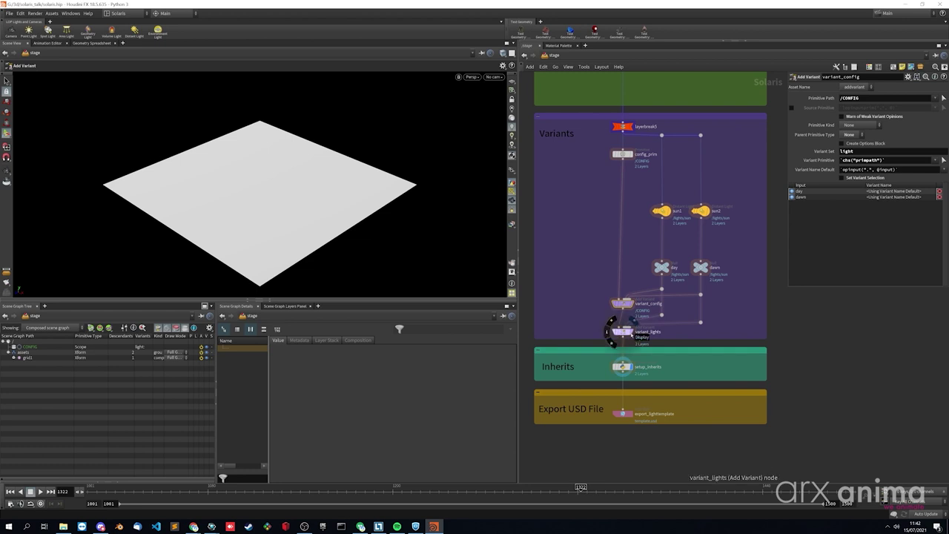
left_click(626, 332)
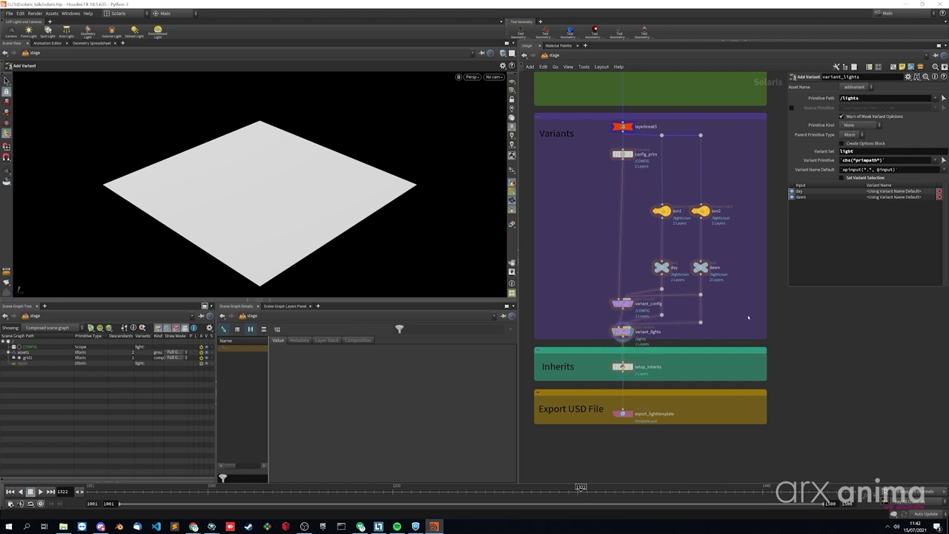
middle_click_drag(745, 316, 719, 355)
scroll(718, 355, "down", 2)
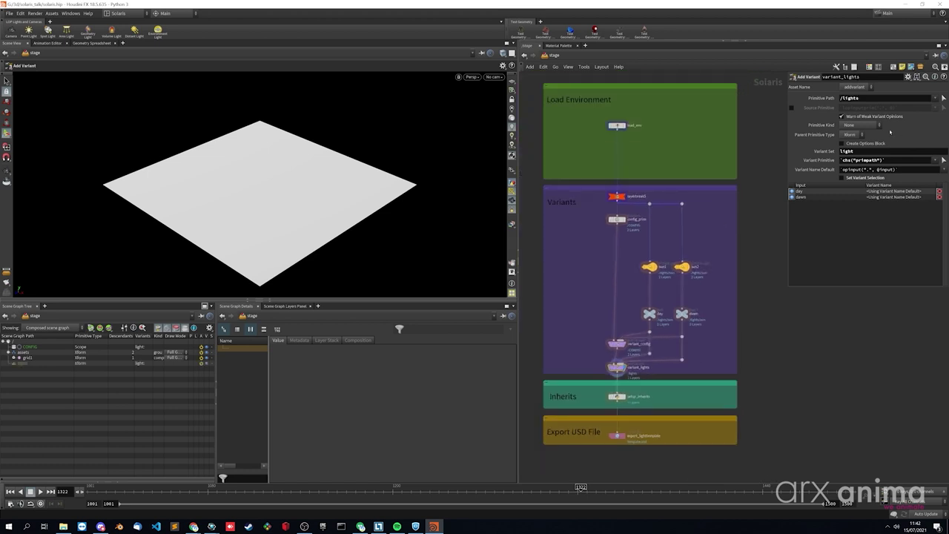
- Re-examine the primitive paths of variant_config and variant_lights, and the Python code in setup_inherits
middle_click_drag(774, 374, 798, 367)
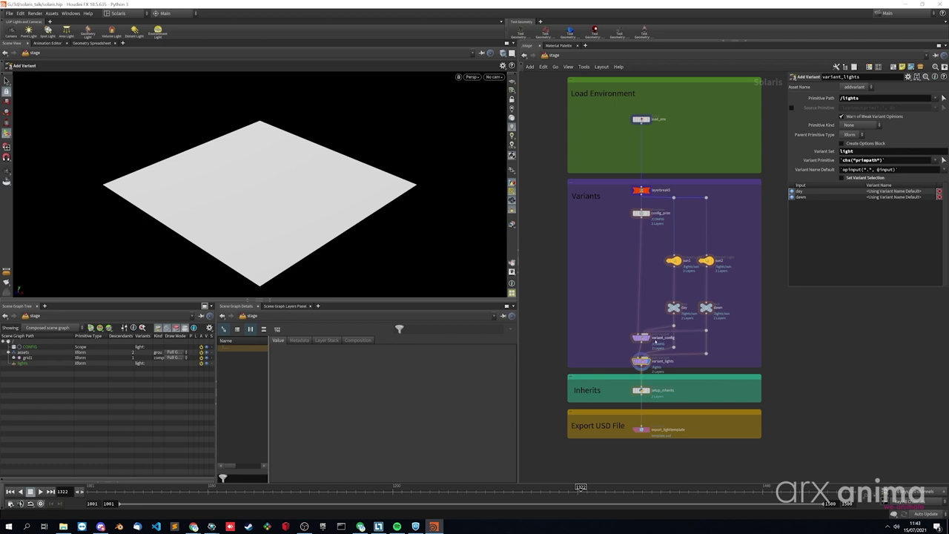
left_click(639, 338)
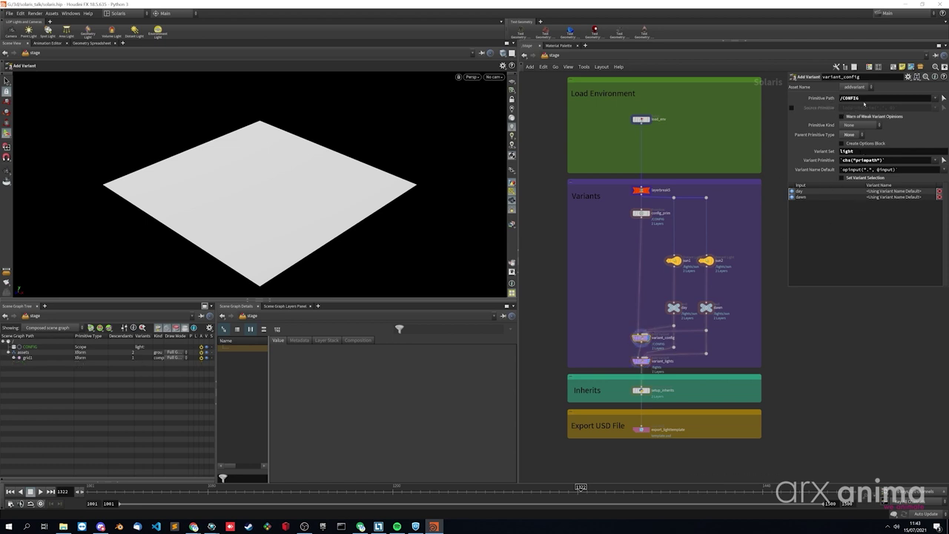
double_click(845, 98)
left_click(869, 98)
left_click(641, 361)
left_click(639, 390)
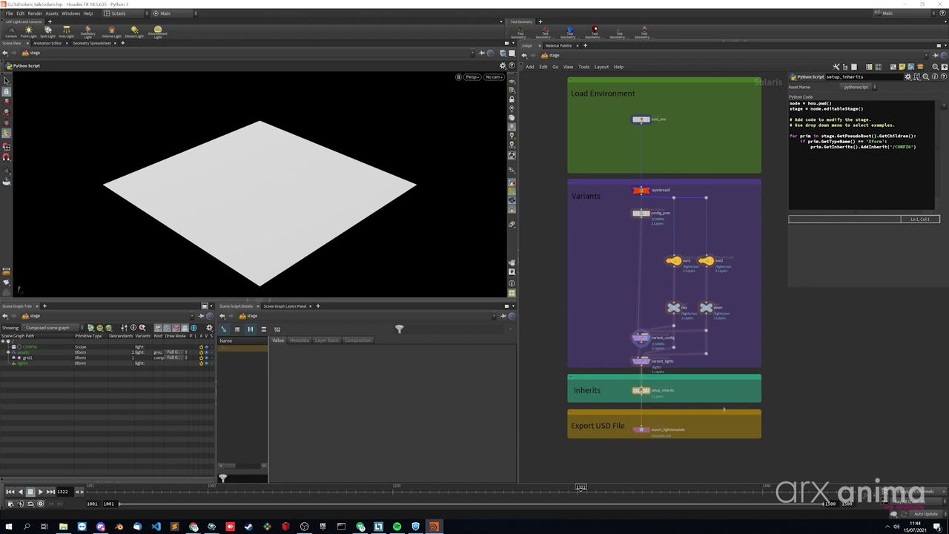
- Add a Set Variant node after setup_inherits, targeting the /CONFIG primitive and the light variant set
key("Tab")
mouse_move(704, 455)
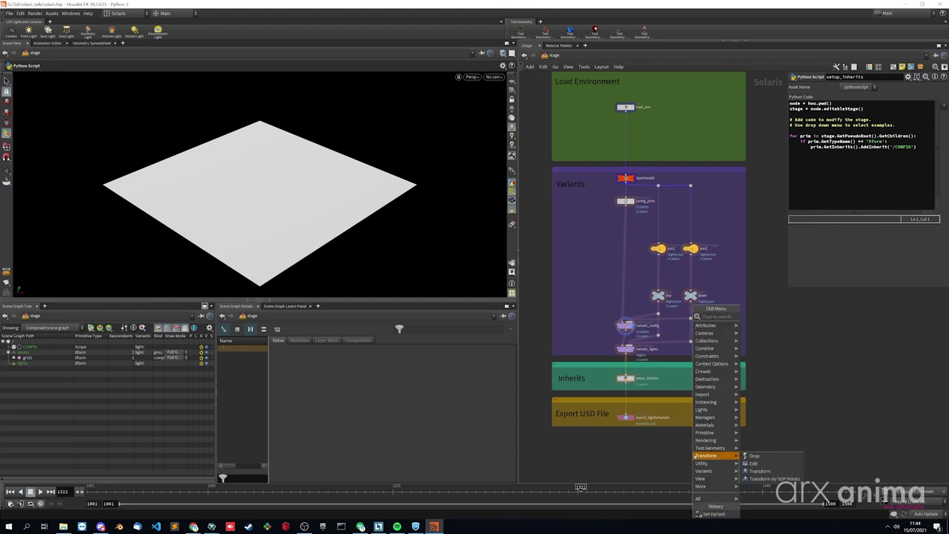
mouse_move(704, 325)
left_click(771, 319)
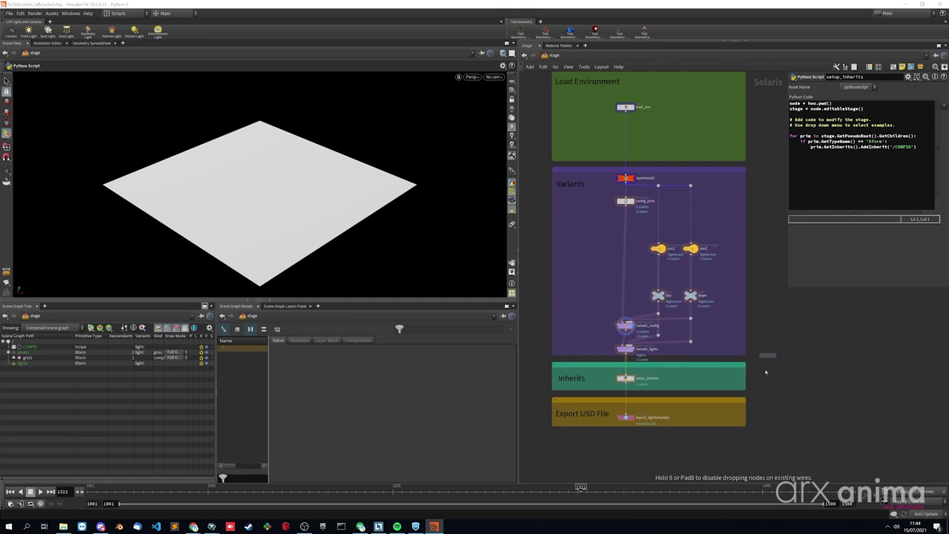
left_click(701, 447)
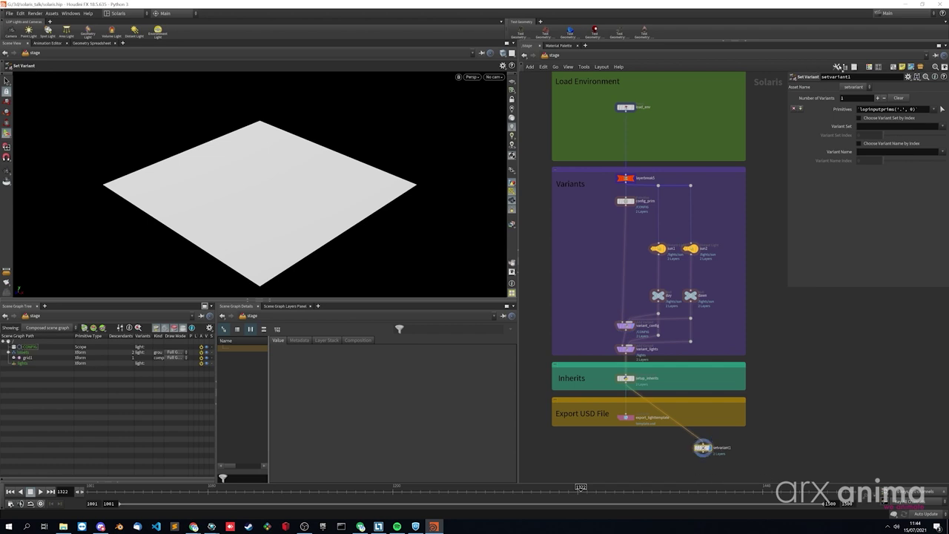
left_click_drag(896, 116, 899, 111)
left_click(942, 126)
left_click(938, 135)
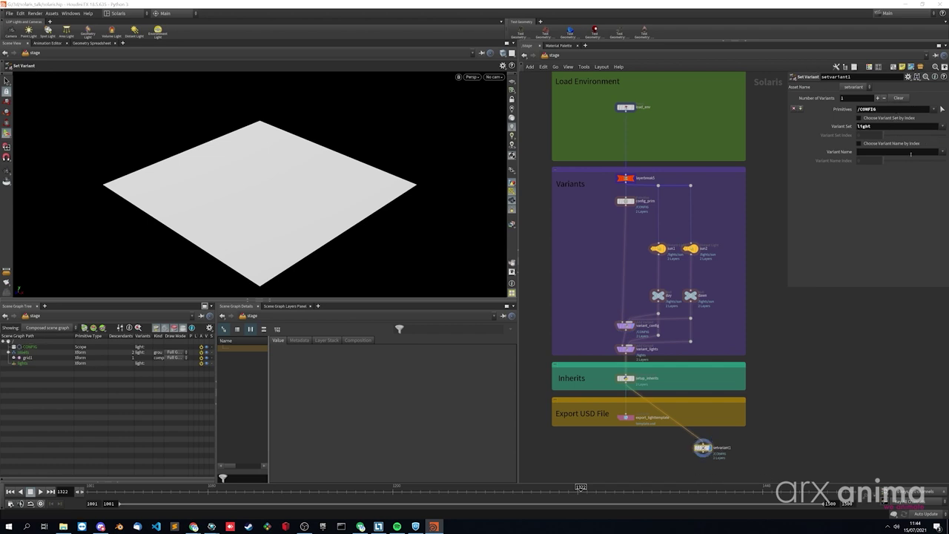
- Show the /lights metadata and switch the light variant to day and back to dawn
left_click(28, 363)
left_click(303, 341)
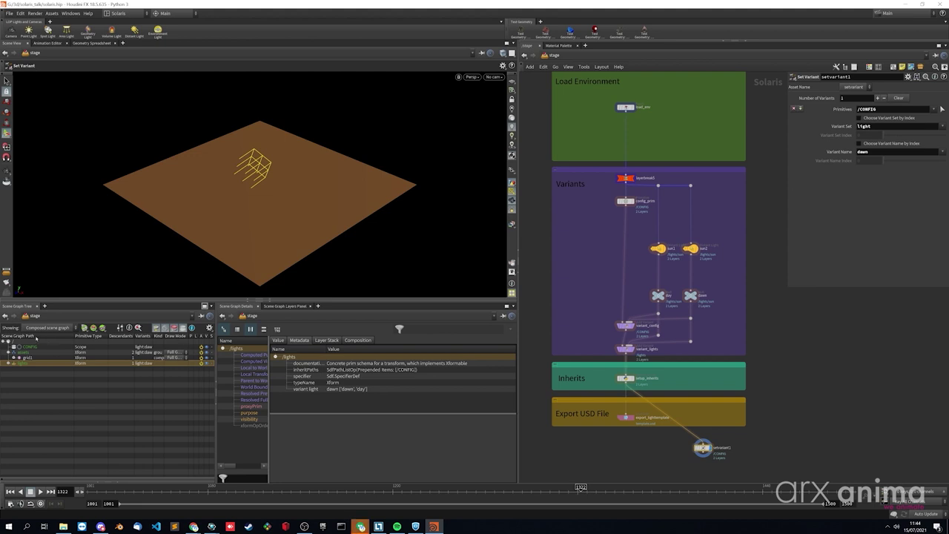
left_click(940, 151)
left_click(936, 161)
left_click(940, 151)
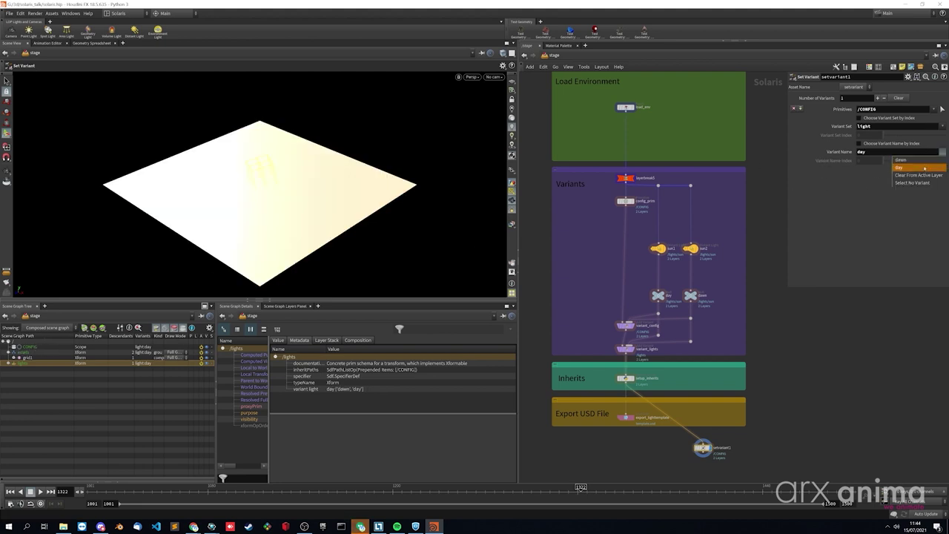
left_click(920, 157)
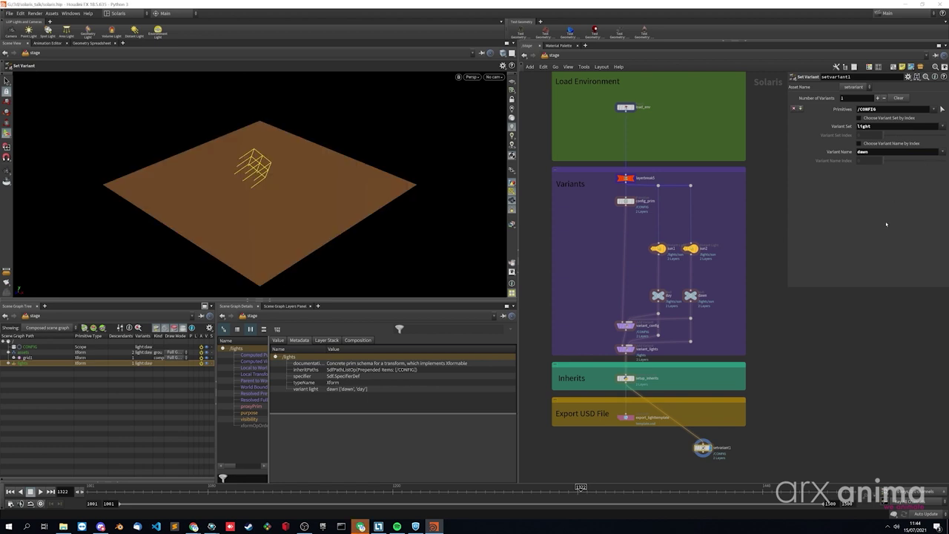
- Delete the test Set Variant node and select the template's export_lighttemplate node
key("Delete")
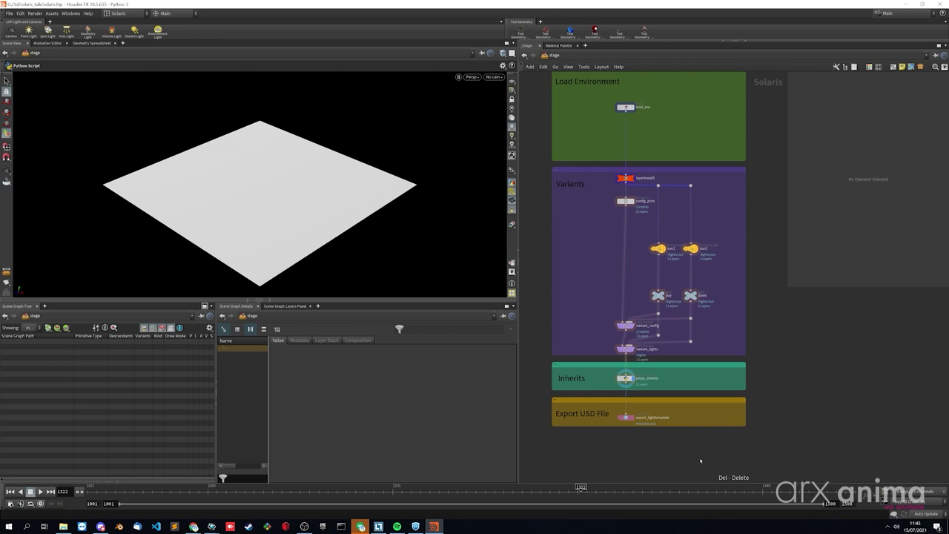
left_click(625, 417)
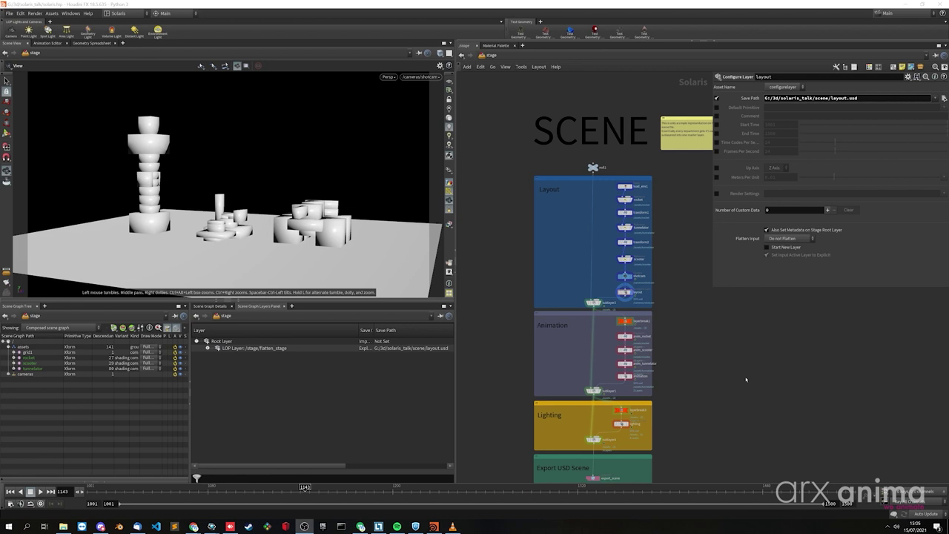
- Display the SCENE network's animation layer and scrub the timeline to frame 1262 to review the animated assets
scroll(667, 354, "up", 1)
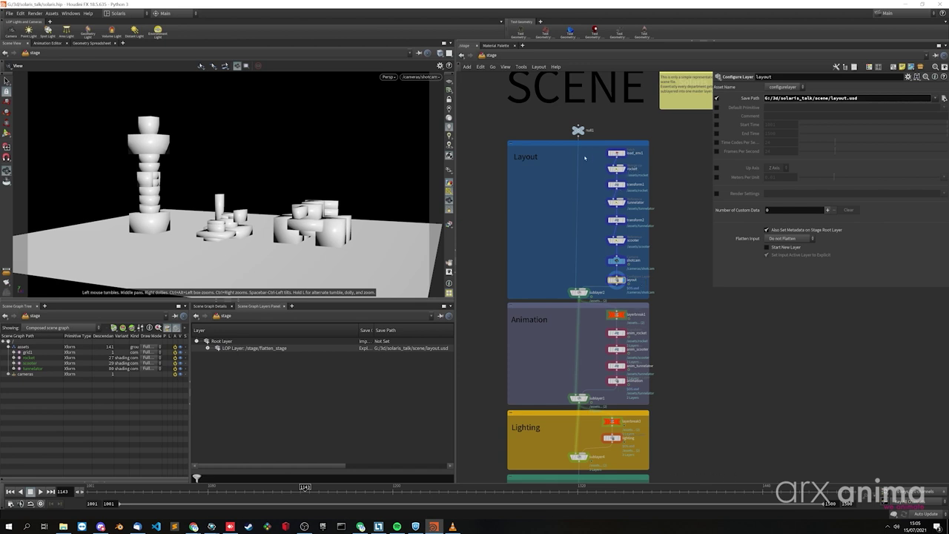
left_click_drag(305, 488, 280, 488)
middle_click_drag(672, 393, 702, 374)
scroll(703, 374, "up", 1)
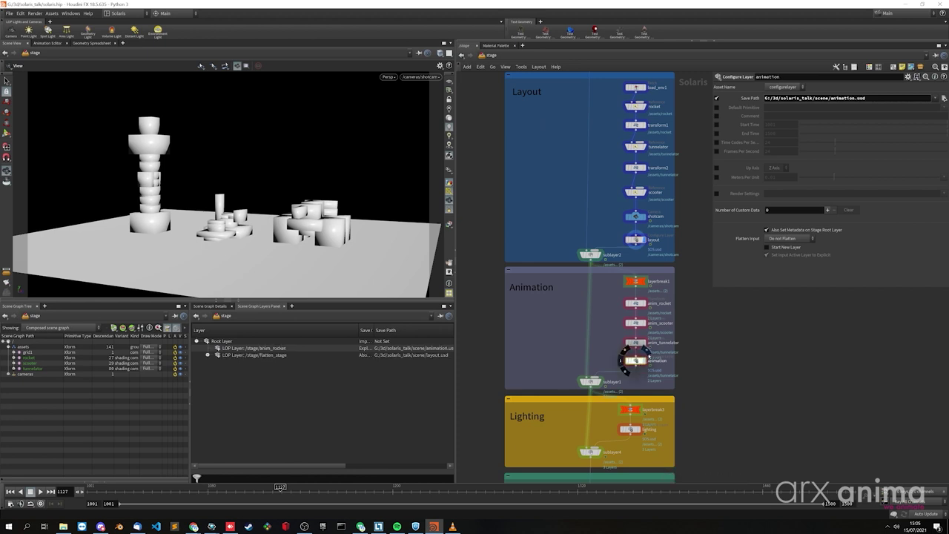
left_click(642, 361)
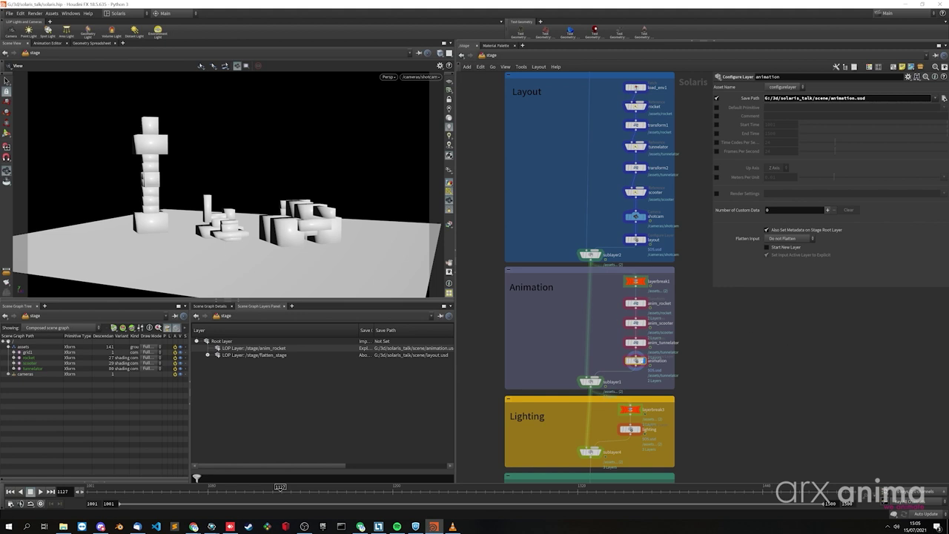
left_click_drag(132, 490, 488, 491)
- Inspect the save path of the lighting Configure Layer node in the scene's Lighting section
middle_click_drag(763, 394, 766, 331)
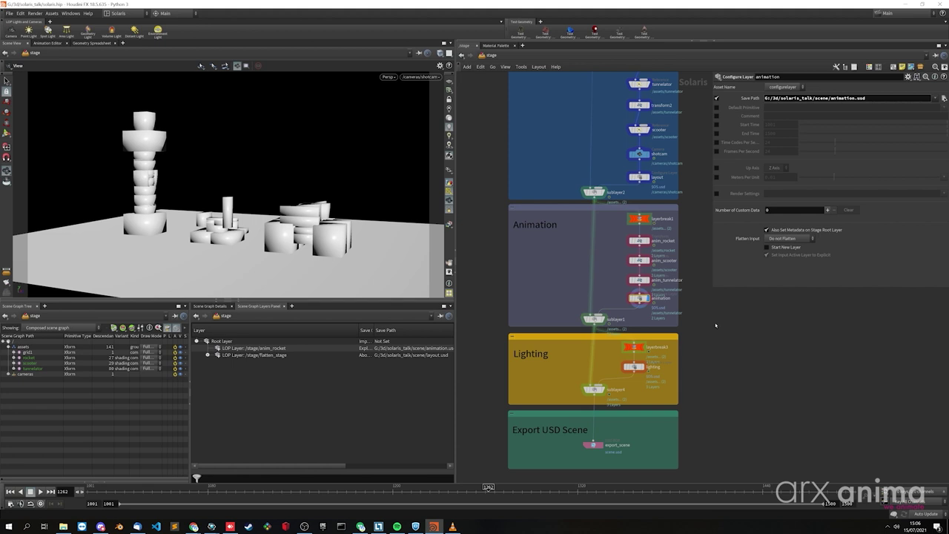
left_click(649, 348)
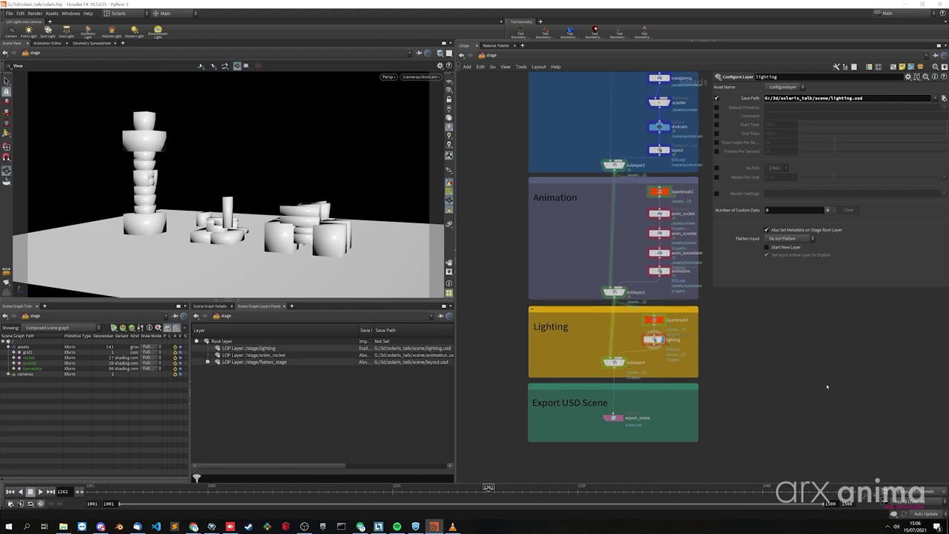
key("h")
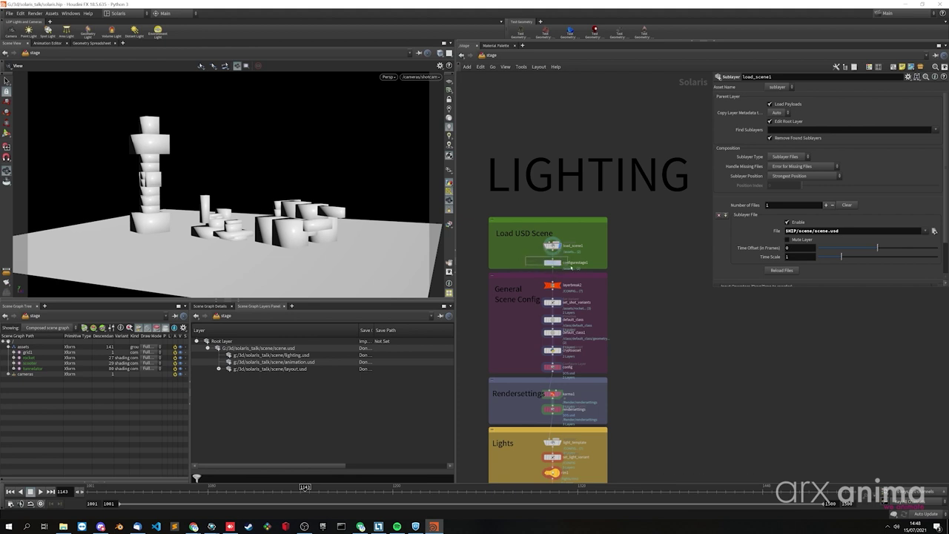
- Set the mute path of configurestage1 in the LIGHTING network to g:/3d/solaris_talk/scene/lighting.usd and display the node
left_click(569, 265)
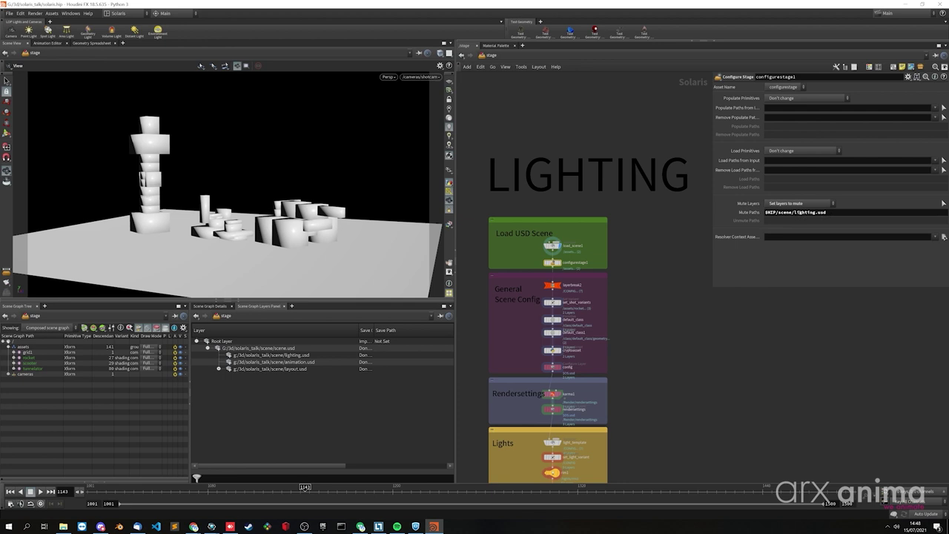
double_click(833, 212)
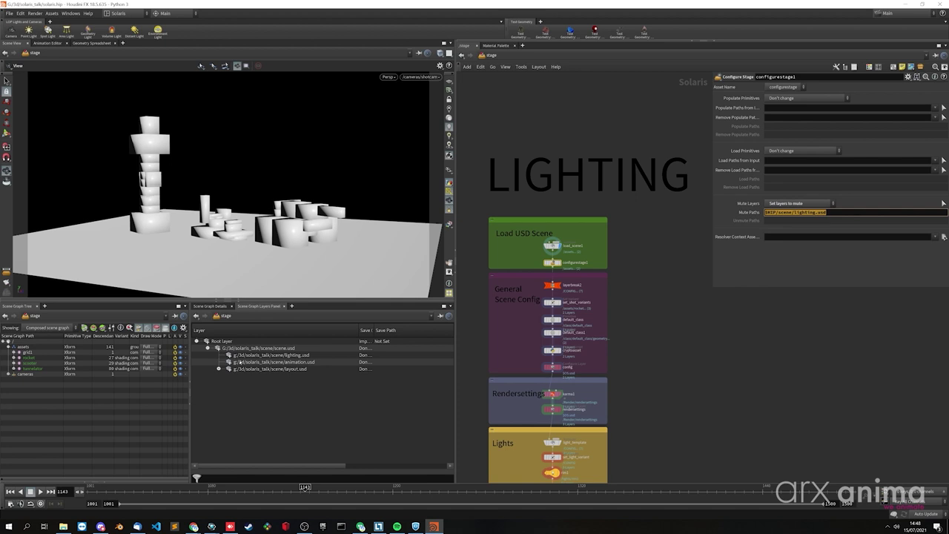
left_click(776, 212)
key("Return")
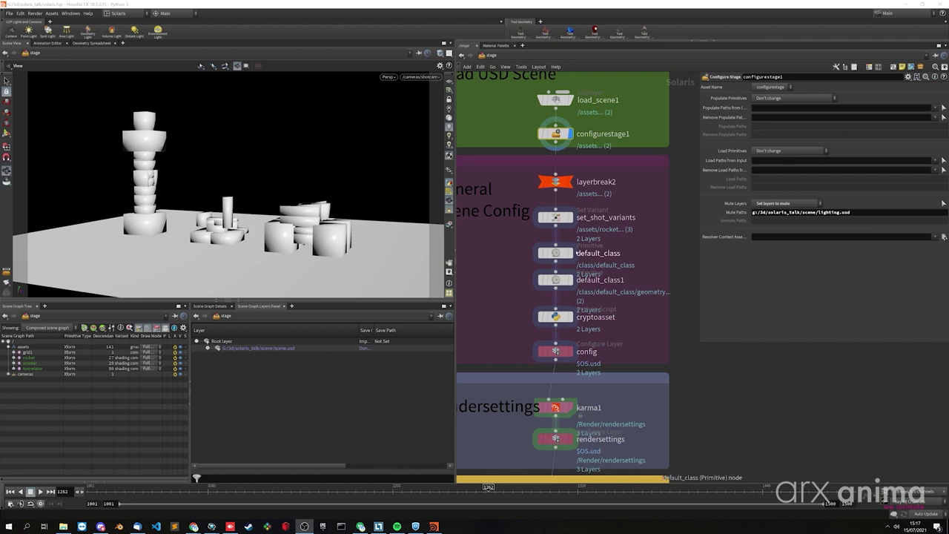
- Examine the General Scene Config nodes layerbreak2, set_shot_variants, default_class, default_class1, cryptoasset and config
left_click(555, 181)
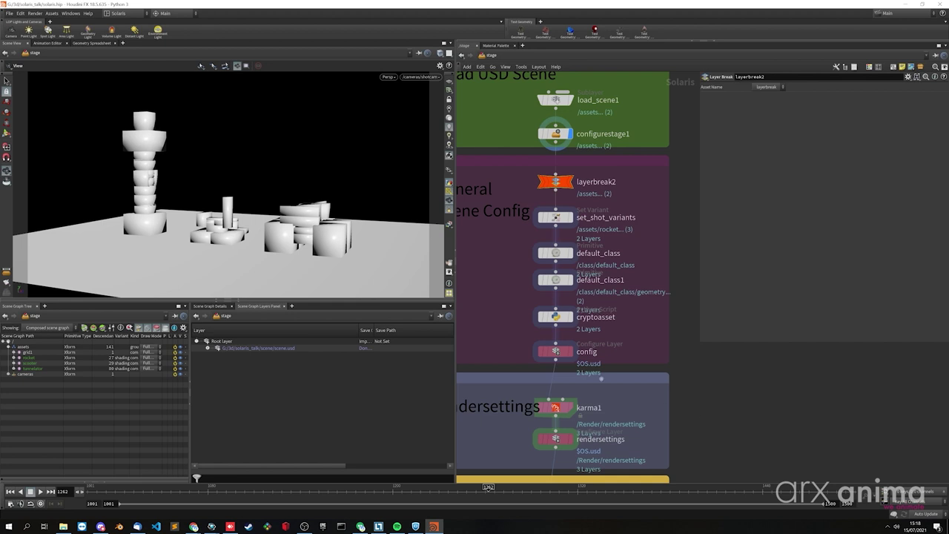
left_click(556, 217)
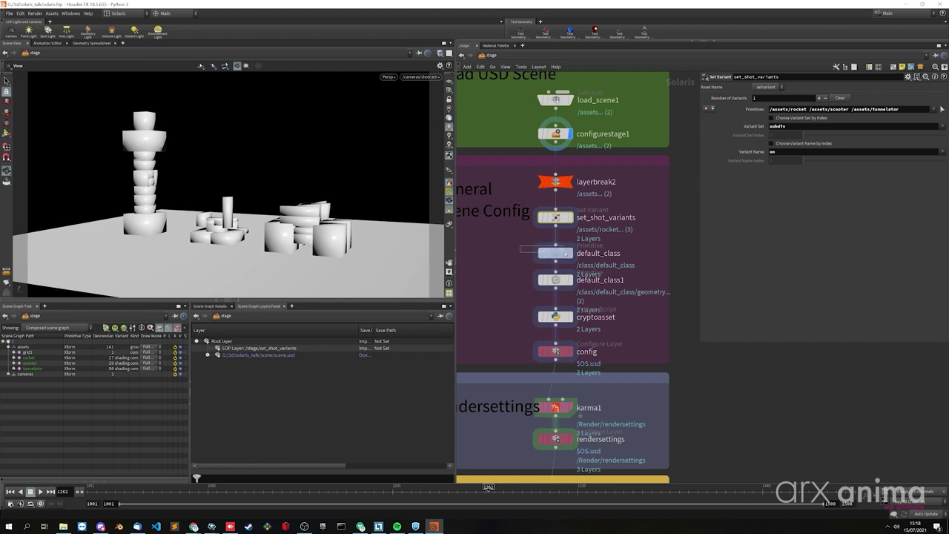
left_click(562, 253)
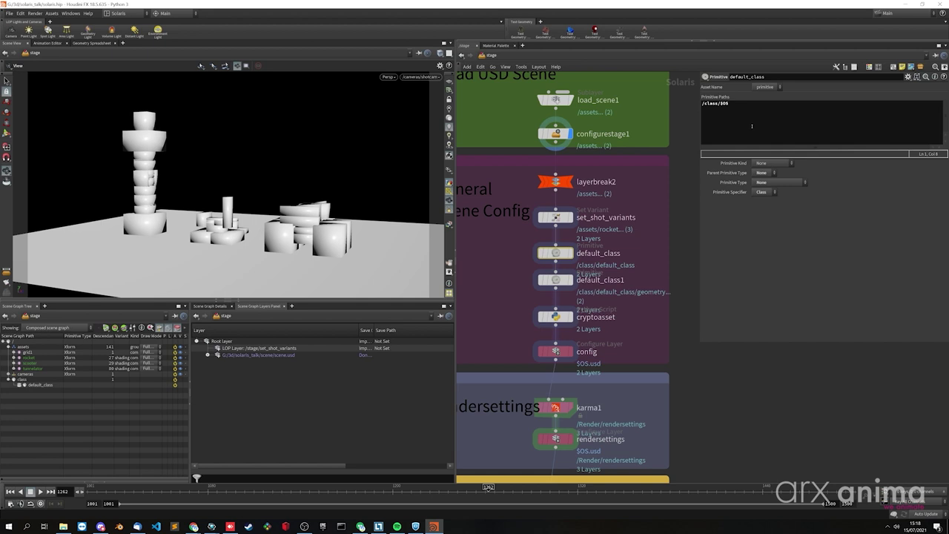
left_click(556, 280)
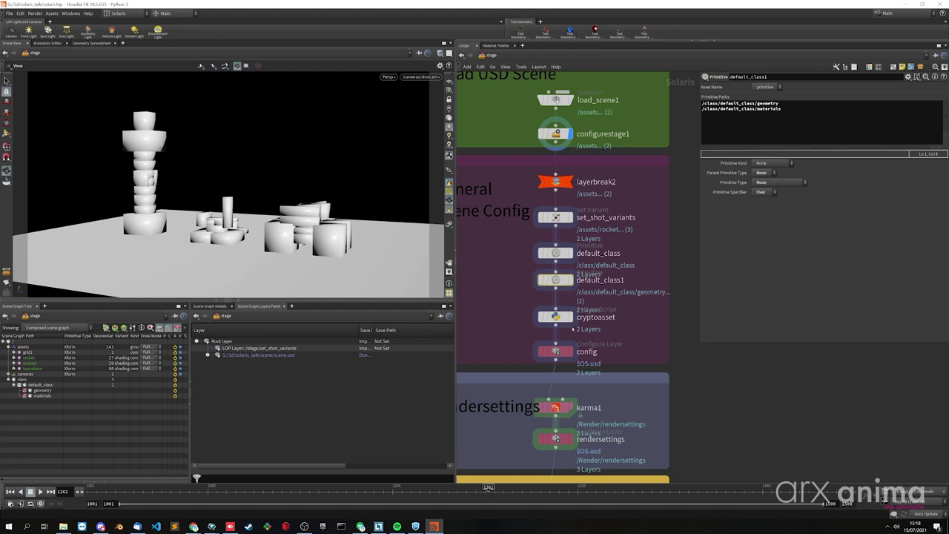
left_click(556, 316)
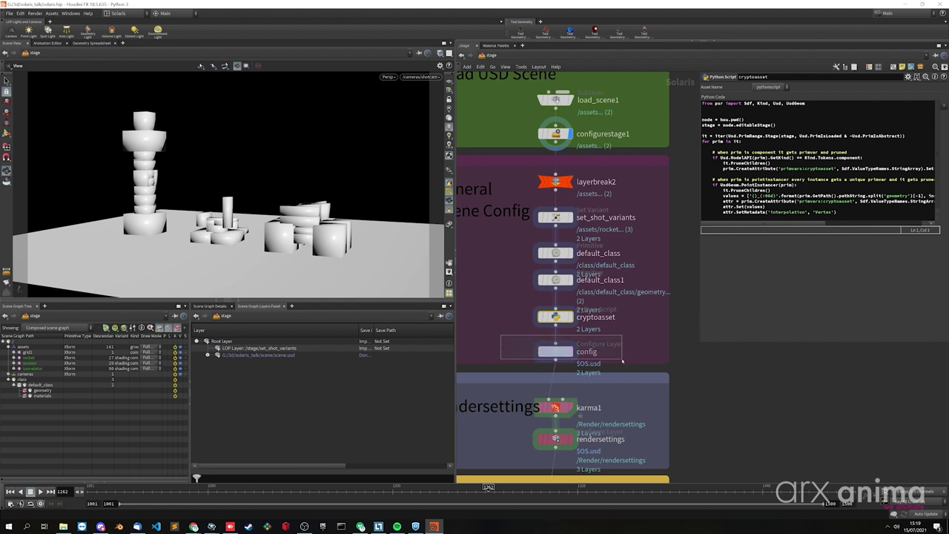
left_click(542, 356)
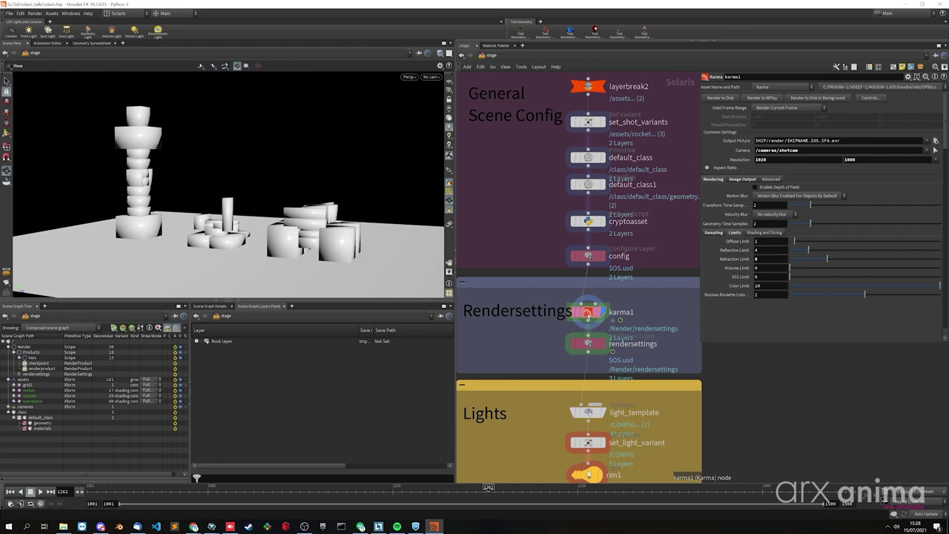
- Inspect the rendersettings layer node, and the light_template and set_light_variant nodes of the Lights section
mouse_move(588, 312)
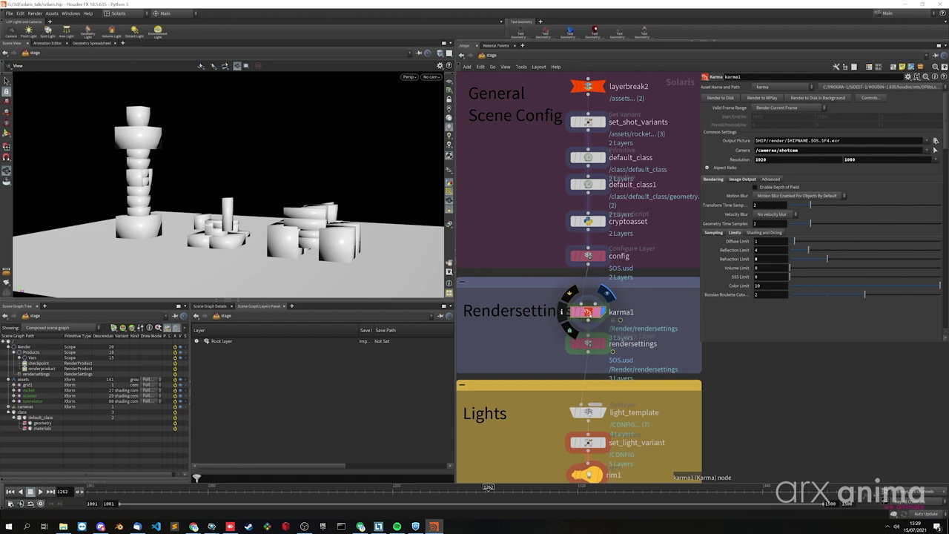
left_click(590, 343)
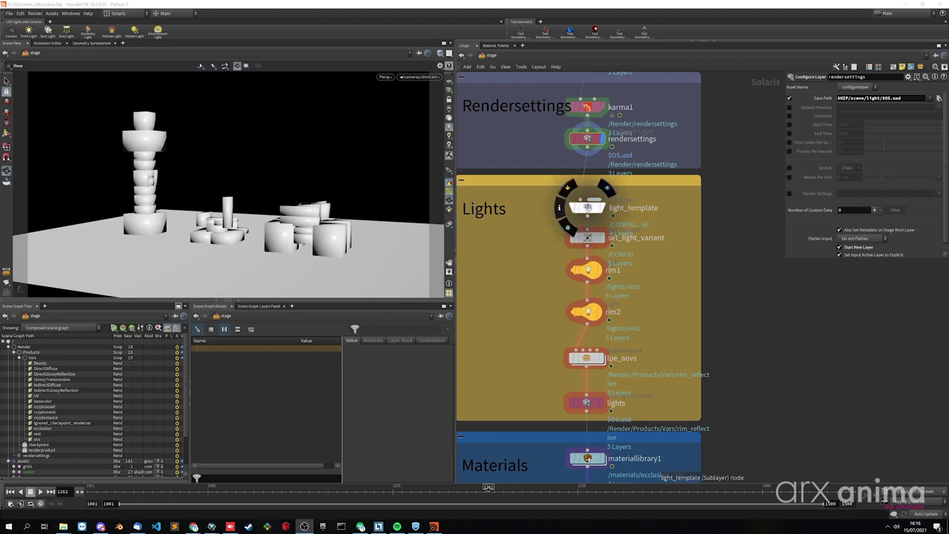
left_click(587, 207)
left_click(587, 237)
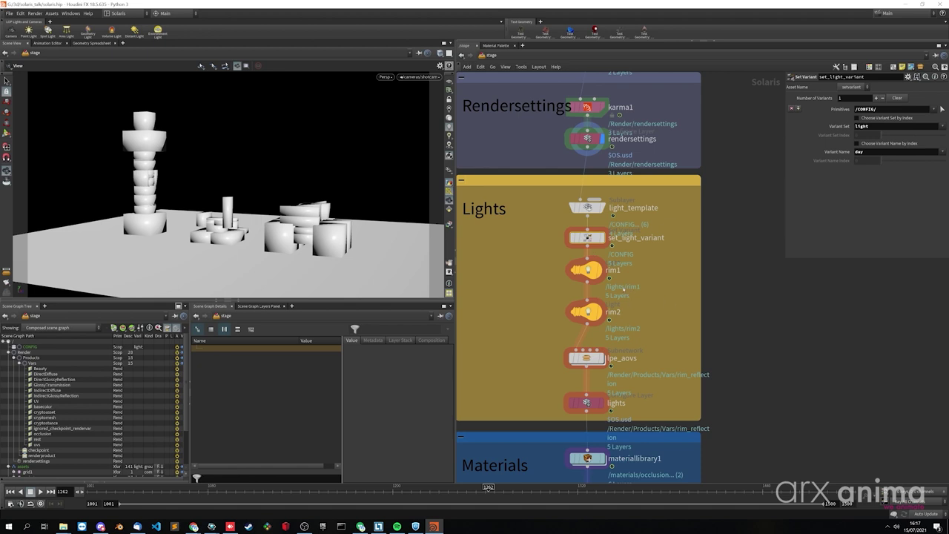
- Open the lpe_aovs subnetwork of the Lights section and examine its four sun and rim Render Var nodes
middle_click_drag(665, 311, 681, 273)
left_click_drag(553, 311, 668, 337)
double_click(604, 319)
left_click_drag(511, 258, 659, 382)
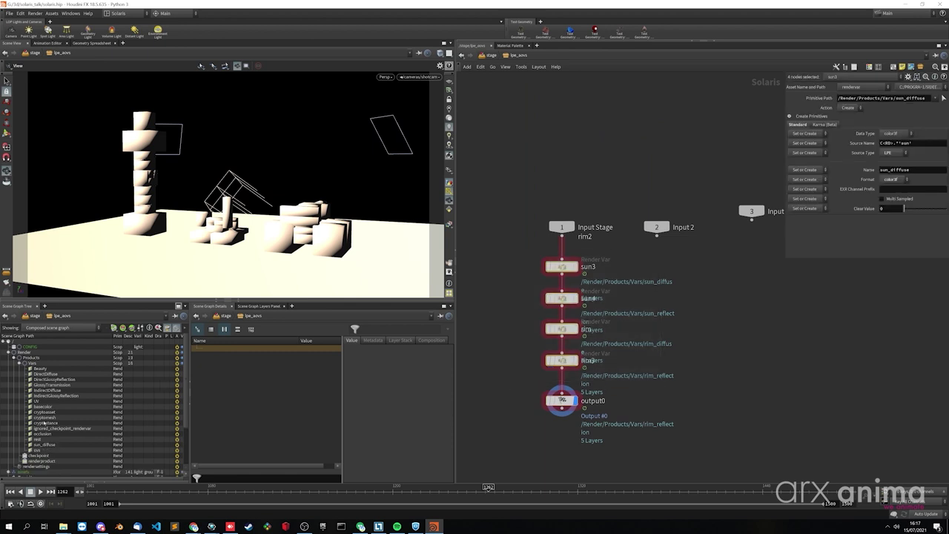
- Inspect the output0 node and the rim and sun render vars in the scene graph, and return to the stage network
left_click(562, 400)
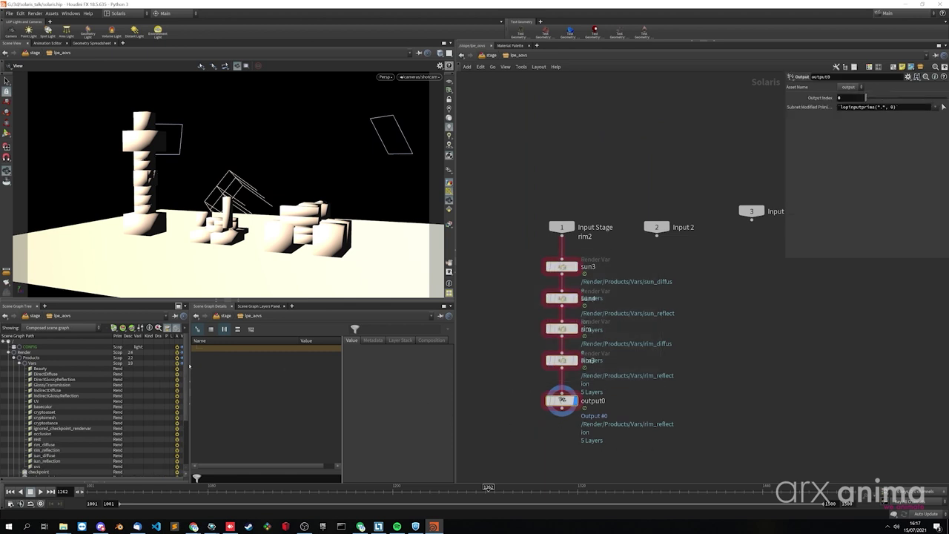
left_click(50, 444)
left_click(50, 450)
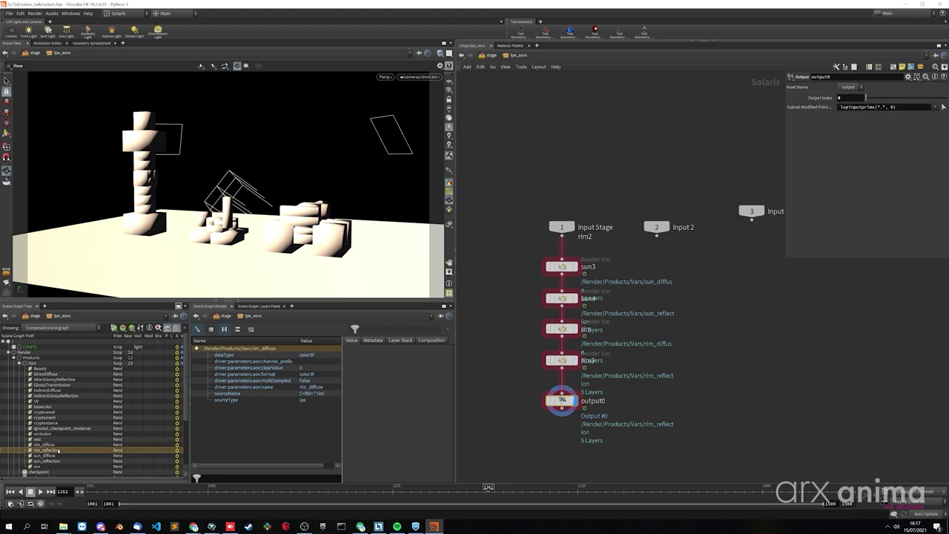
left_click(52, 456)
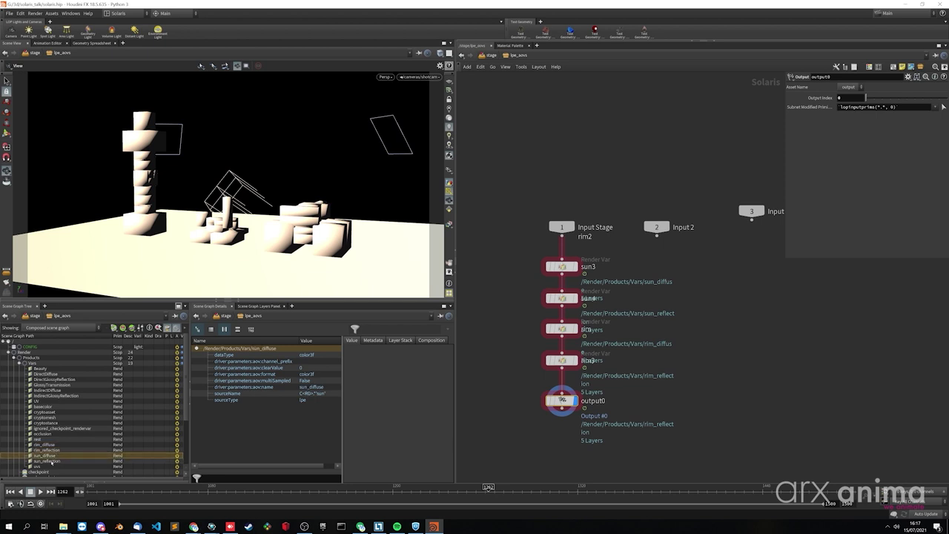
left_click(44, 444)
key("u")
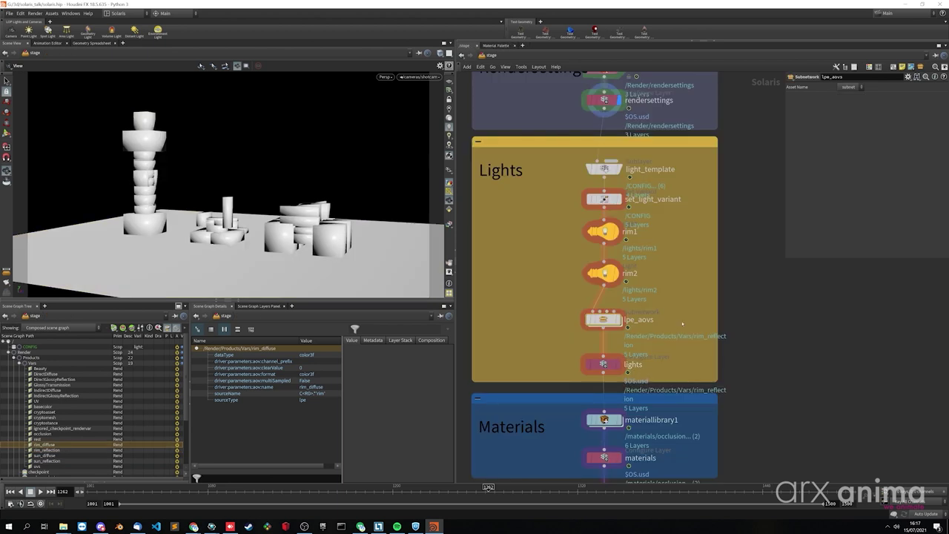
- Inspect the lights and materials Configure Layer nodes and the export_lighting_layer USD ROP
mouse_move(603, 320)
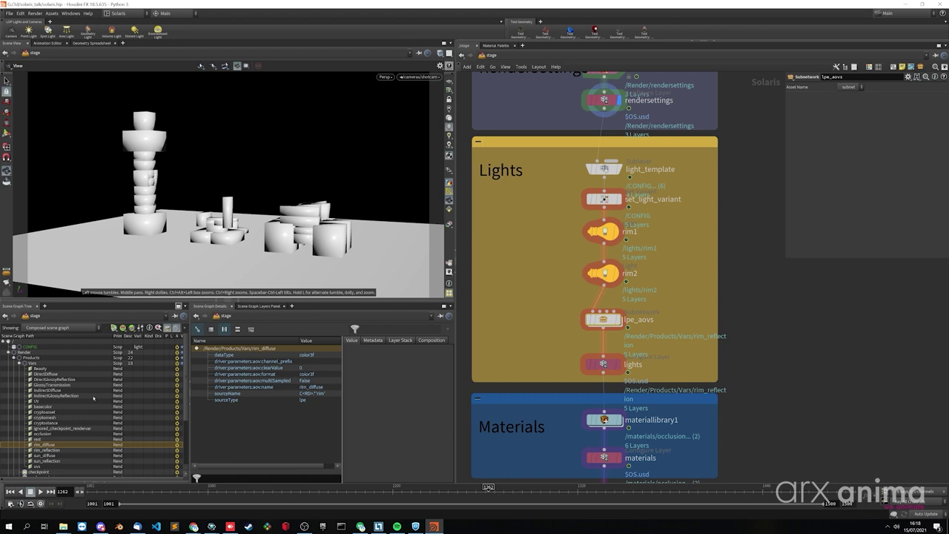
left_click(618, 364)
left_click(605, 366)
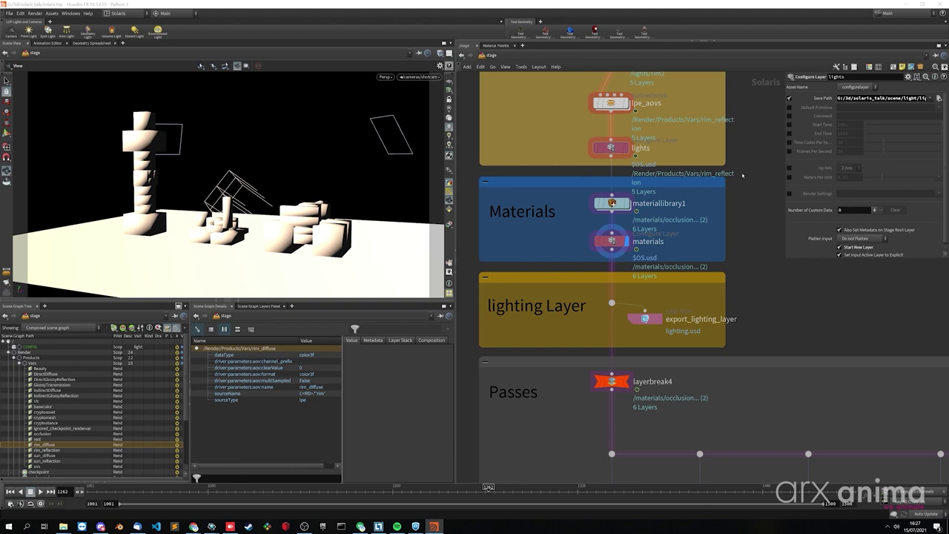
mouse_move(611, 203)
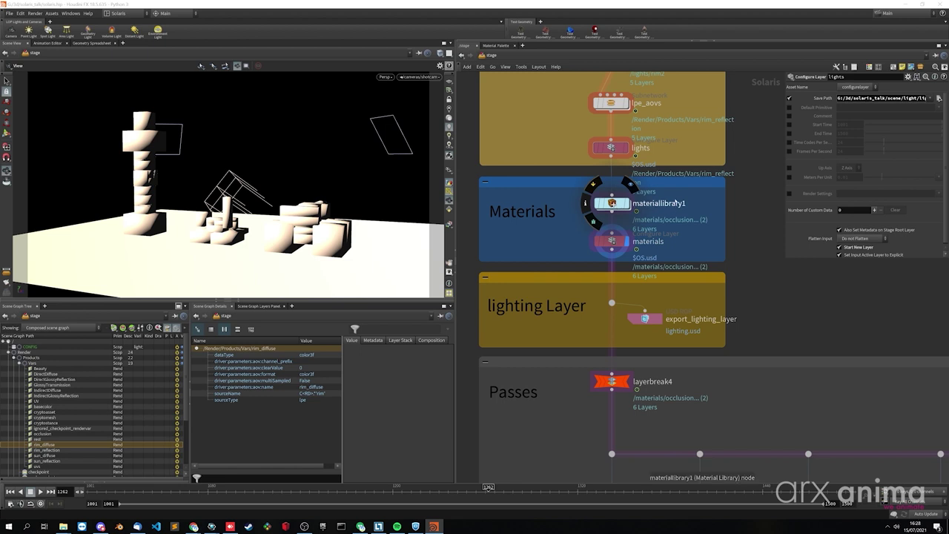
mouse_move(649, 205)
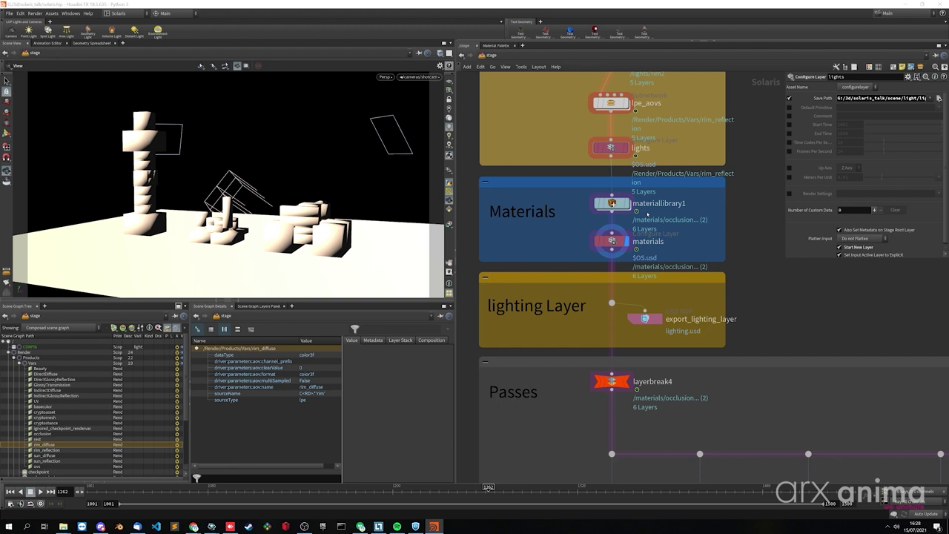
left_click(611, 241)
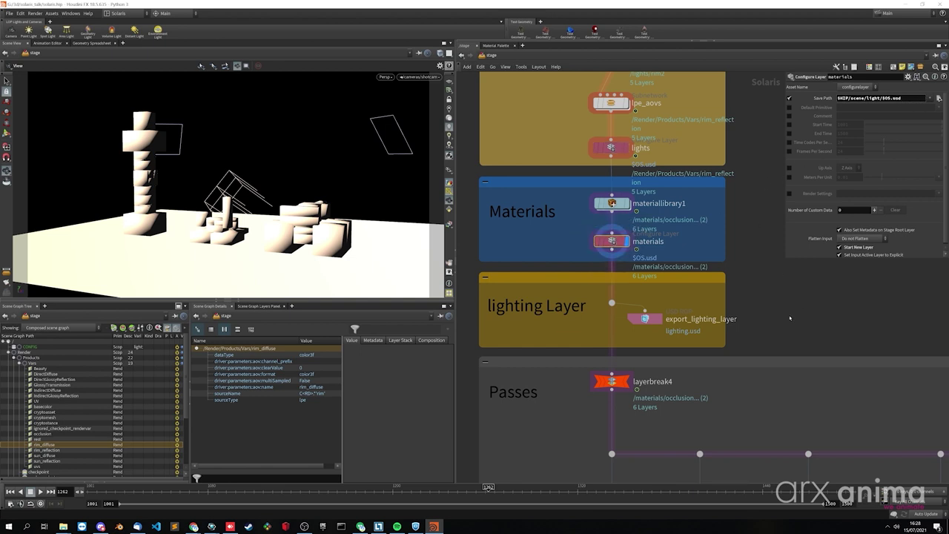
left_click(643, 319)
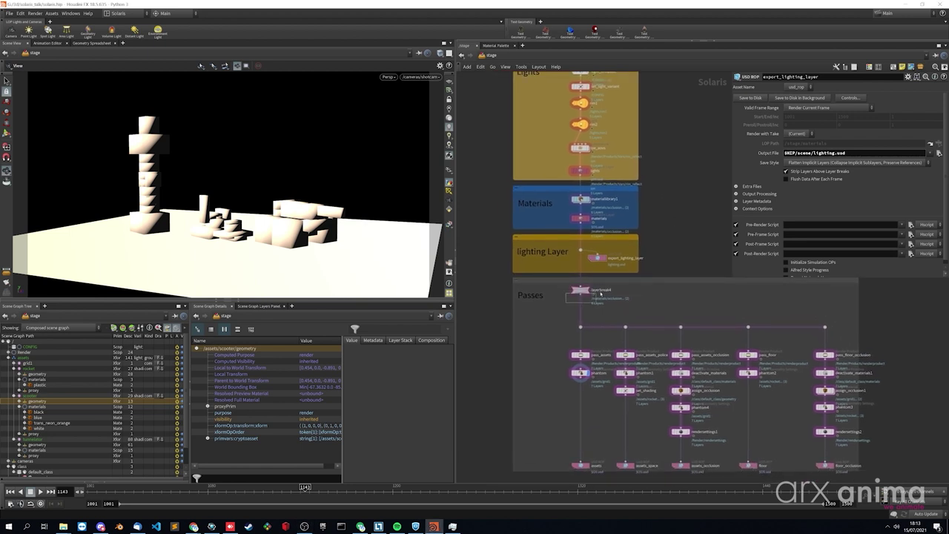
- Examine layerbreak4, the assets USD ROP, and the ordered render vars and product name of pass_assets in the Passes section
left_click(580, 290)
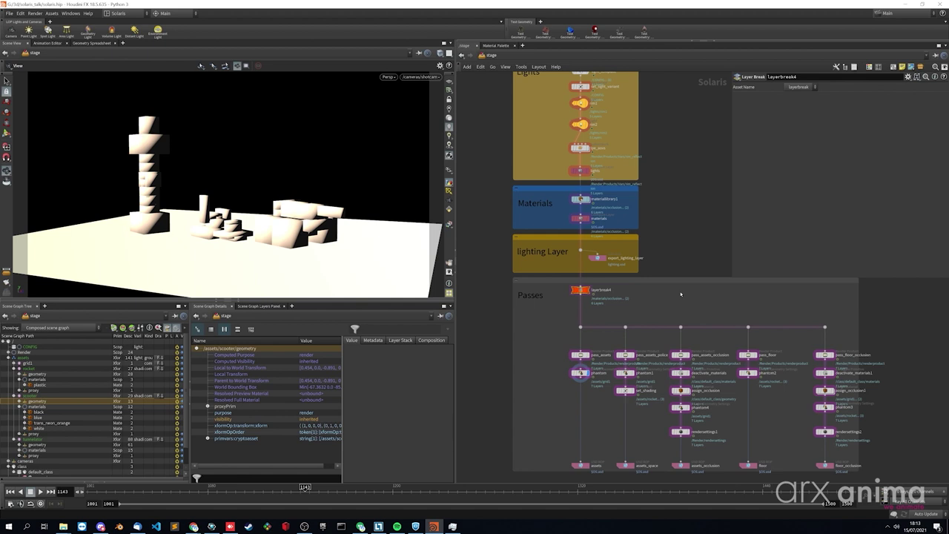
scroll(681, 294, "up", 1)
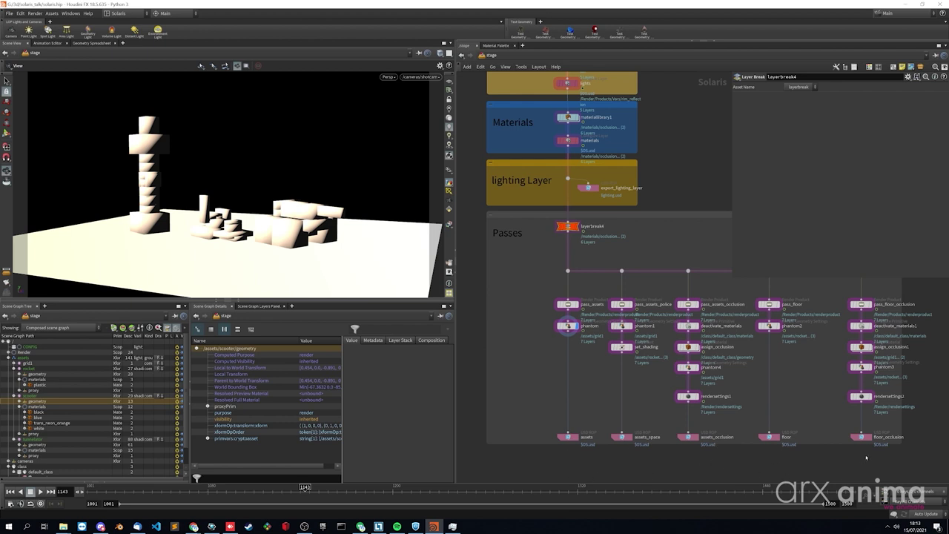
left_click(568, 437)
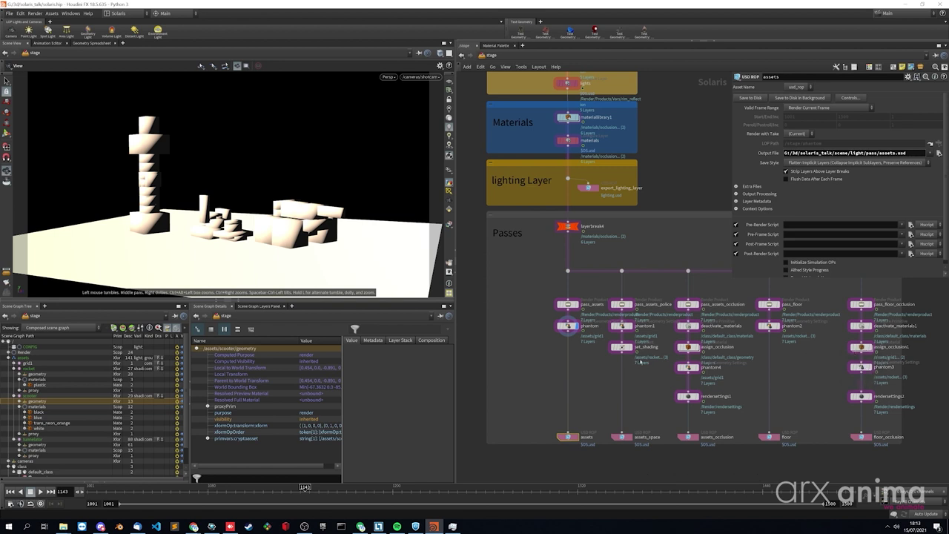
left_click_drag(537, 290, 594, 313)
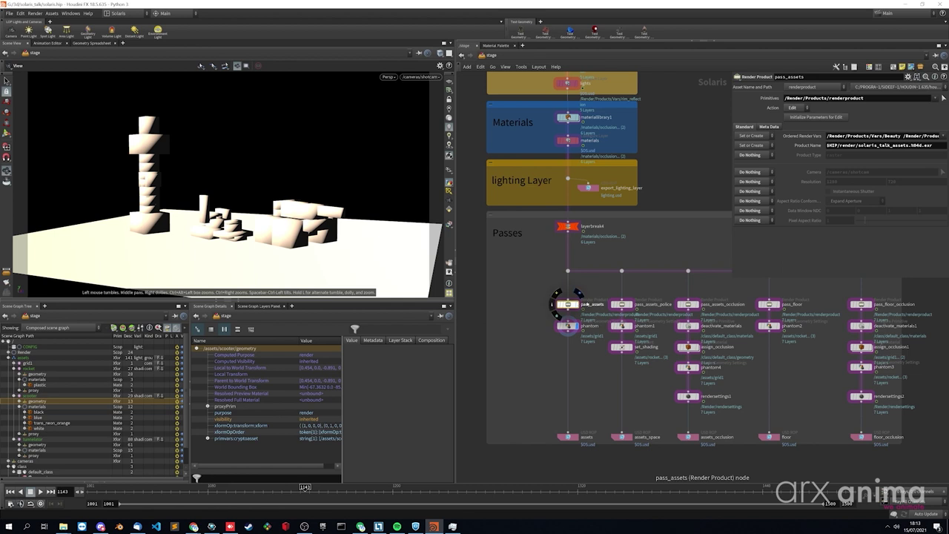
left_click_drag(731, 117, 631, 122)
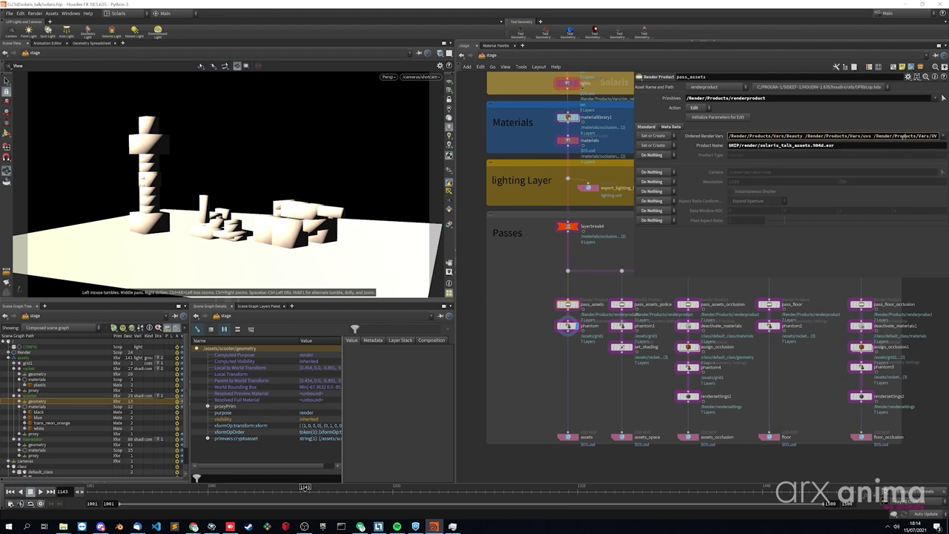
left_click_drag(740, 146, 828, 146)
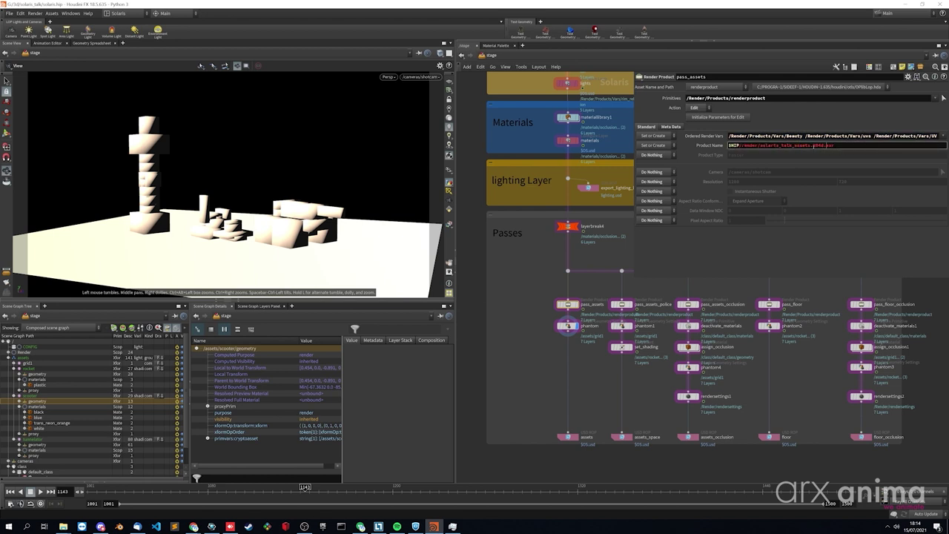
- Review the render visibility options of the phantom node for /assets/grid1 and render the viewport with Karma (Beta)
left_click(568, 326)
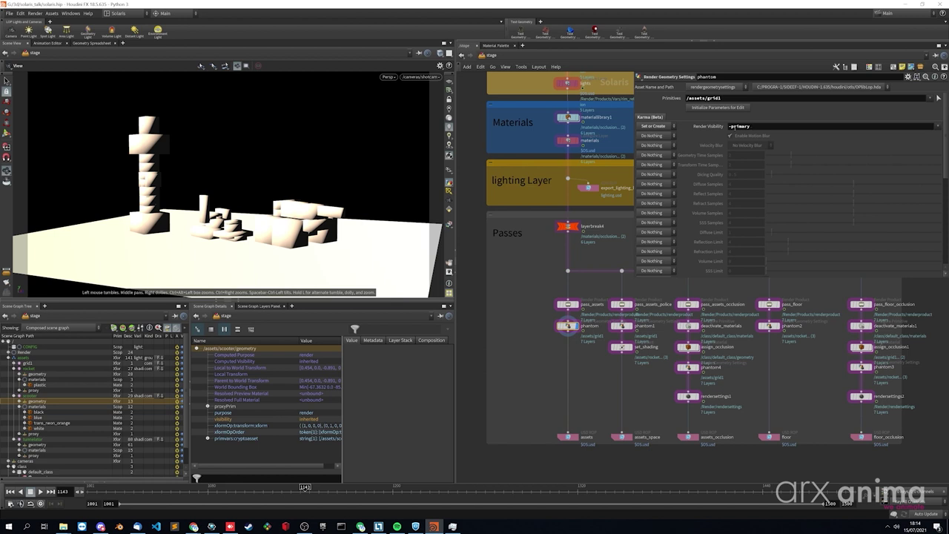
left_click(937, 127)
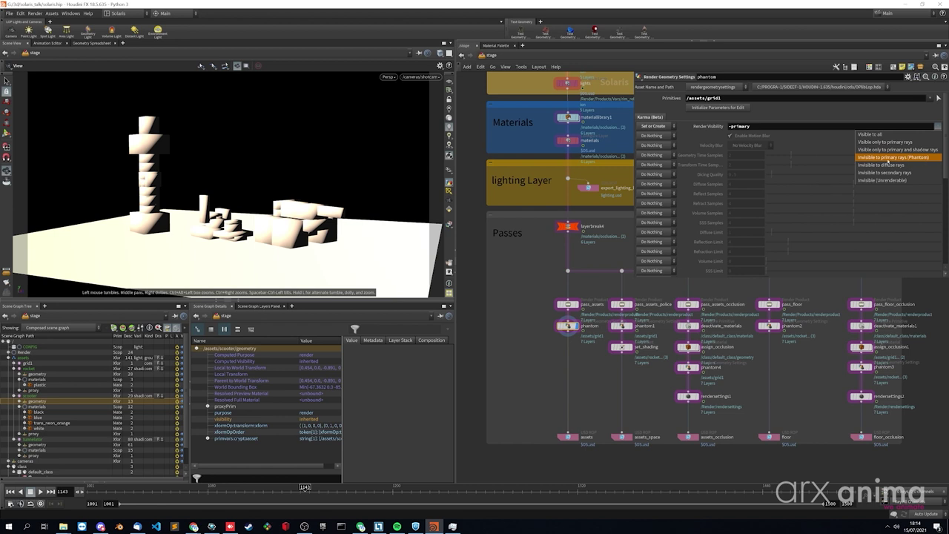
left_click(835, 113)
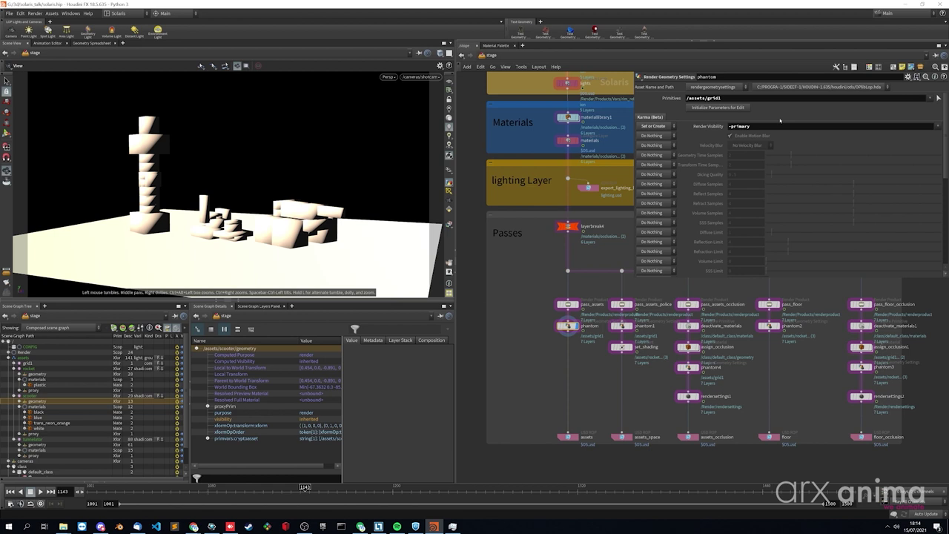
left_click(387, 76)
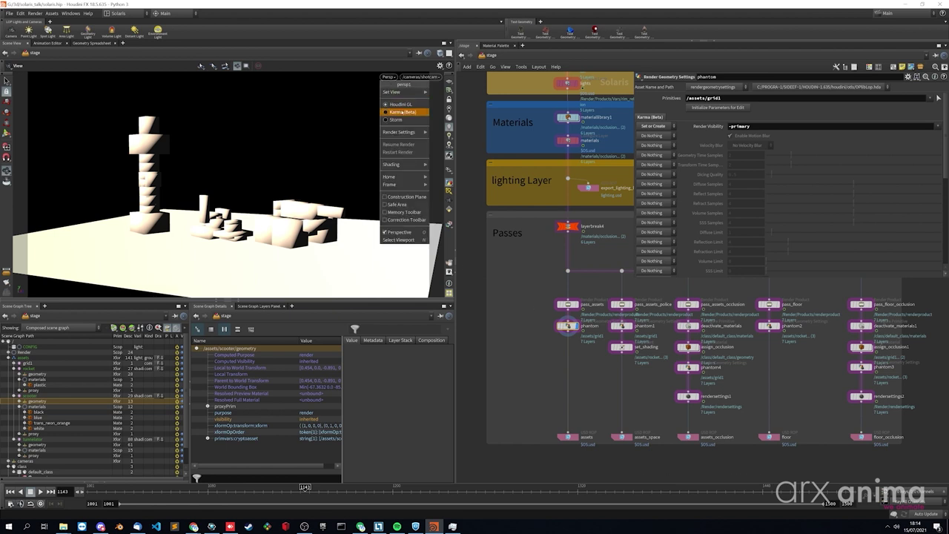
left_click(401, 112)
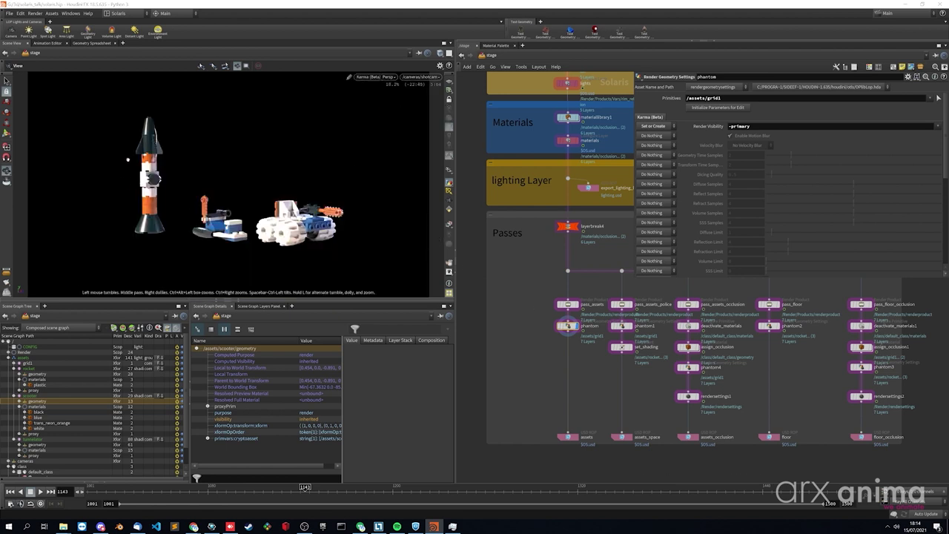
- Preview the cryptomesh, cryptostance and cryptoasset render outputs in the viewport
left_click(448, 224)
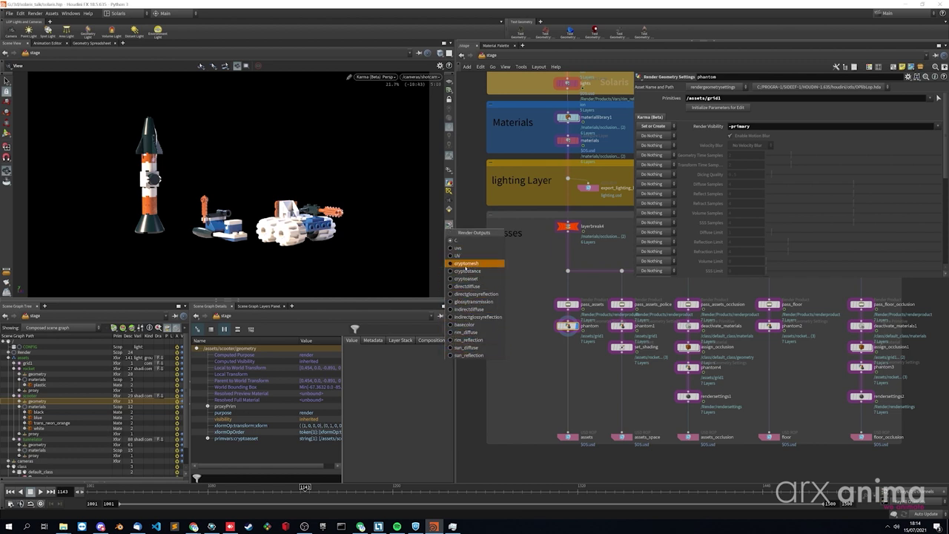
left_click(457, 264)
left_click(448, 224)
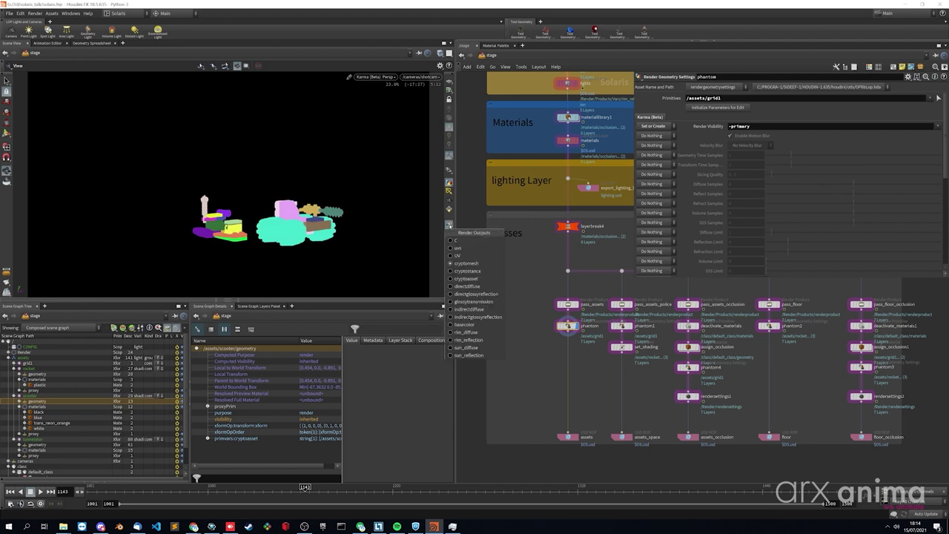
left_click(457, 271)
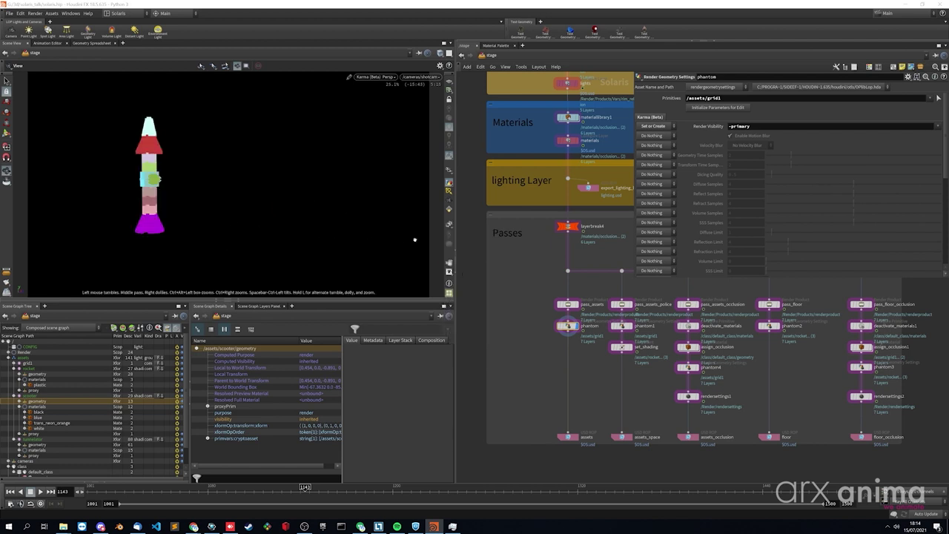
left_click(449, 224)
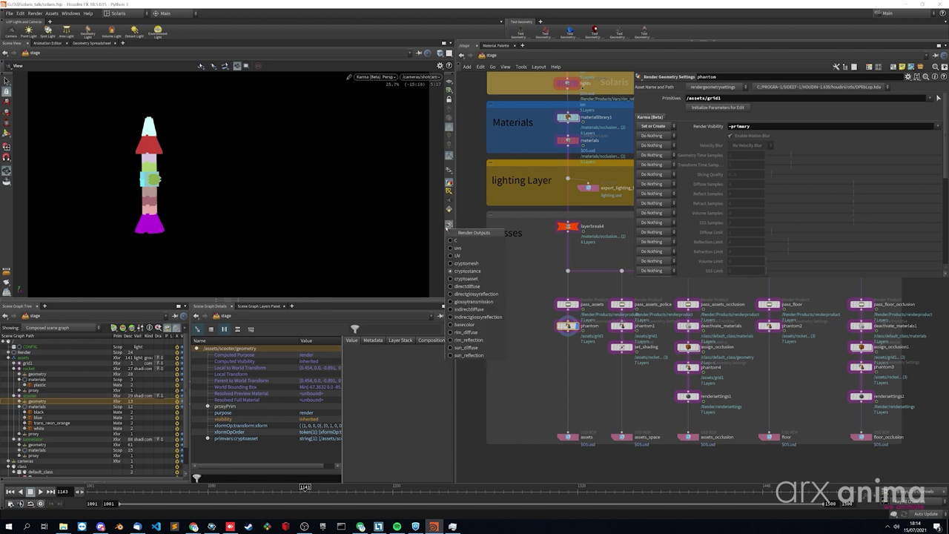
left_click(465, 279)
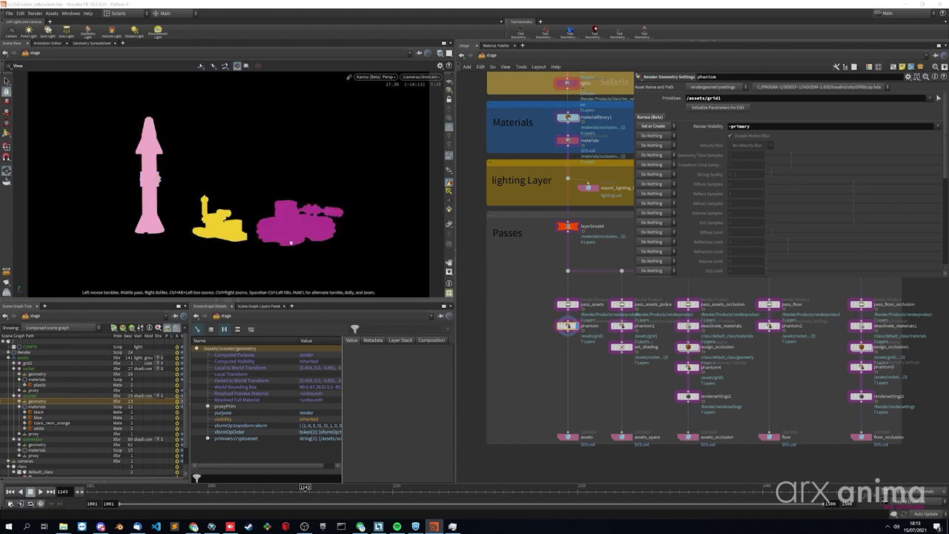
- Preview the directdiffuse, rim and sun render outputs, and return the viewport to the C output
left_click(449, 224)
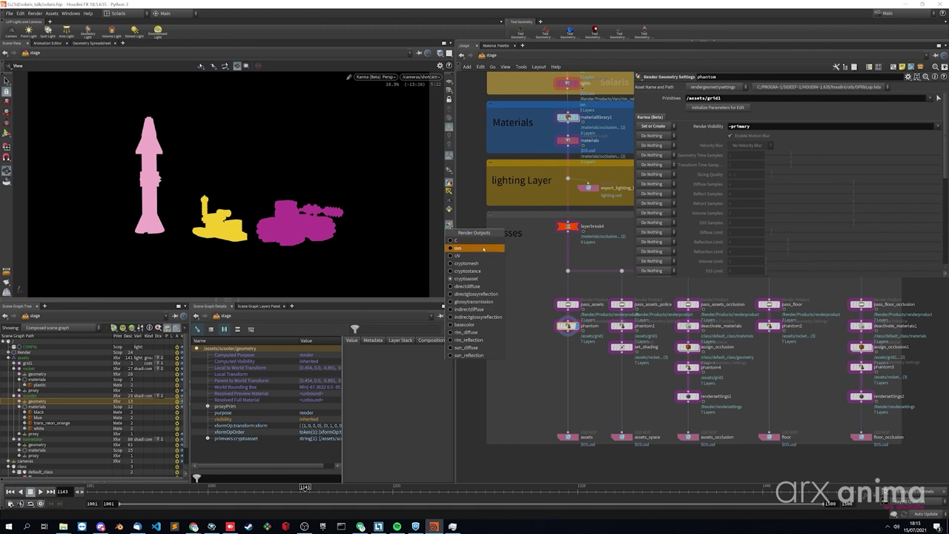
left_click(467, 286)
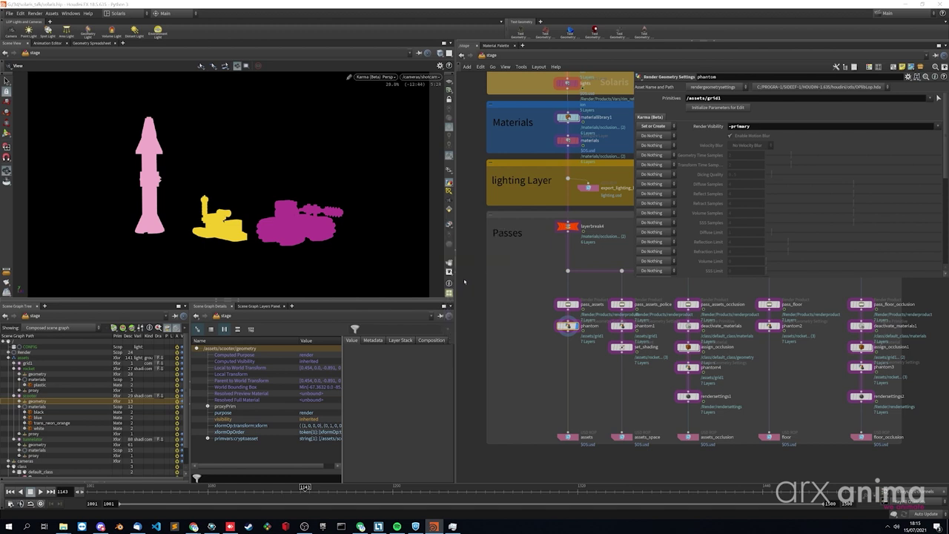
left_click(449, 224)
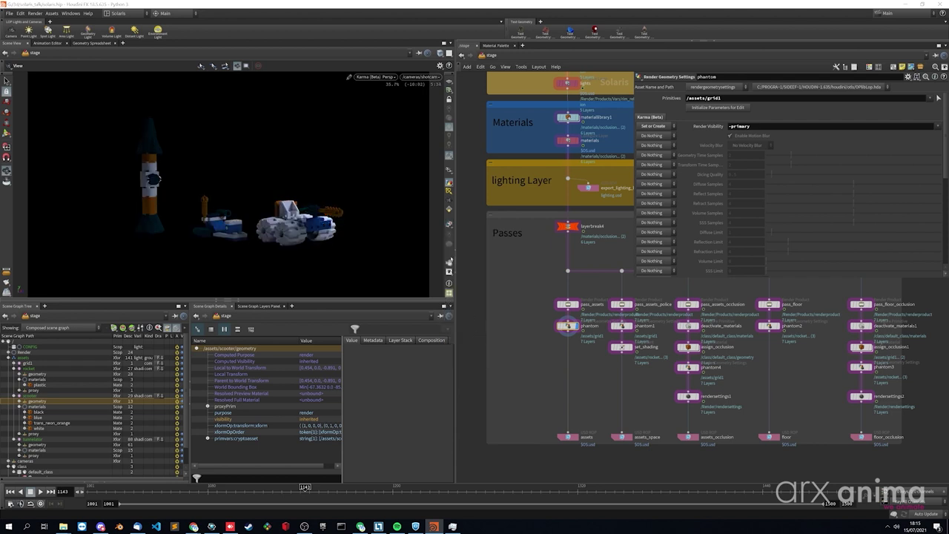
left_click(448, 224)
left_click(472, 333)
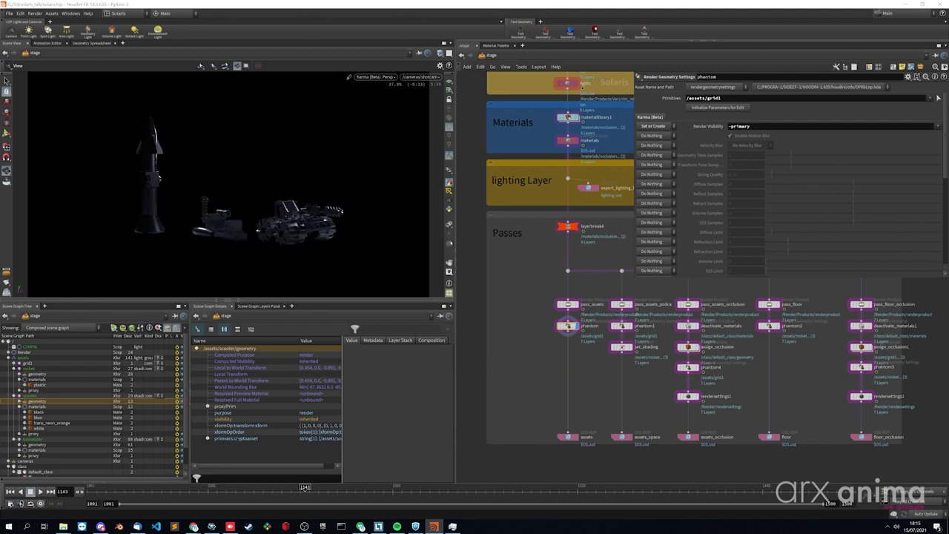
left_click(449, 224)
left_click(472, 342)
left_click(448, 224)
left_click(467, 350)
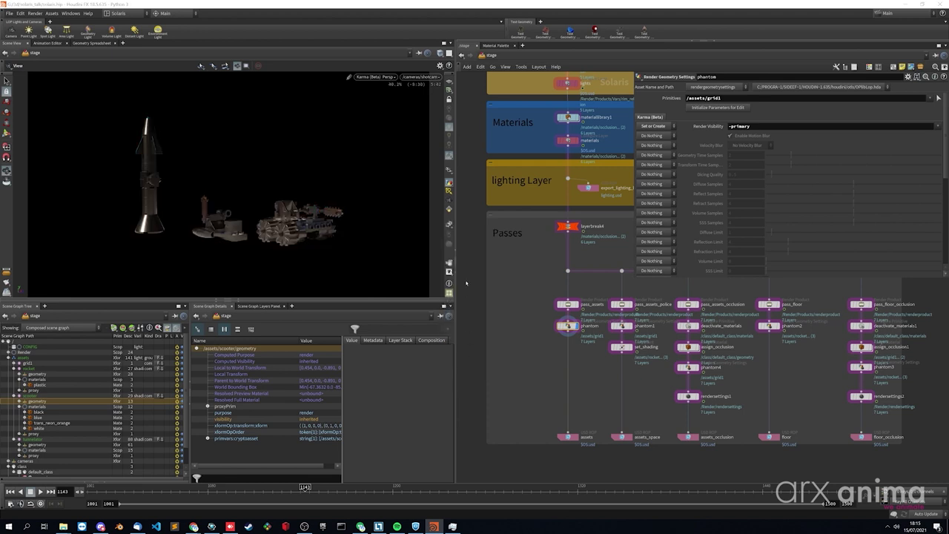
left_click(449, 224)
left_click(467, 240)
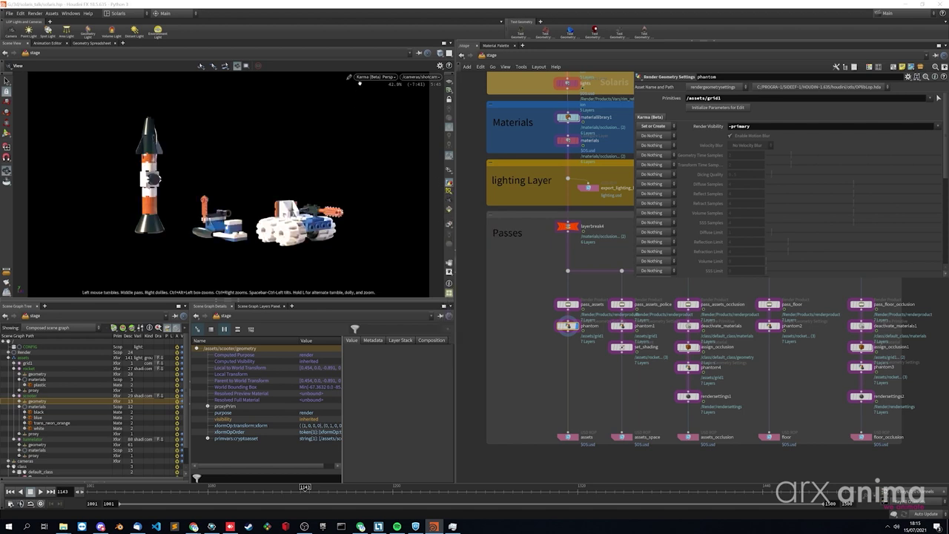
- Display the set_shading node with the space_police shading variant and render it in the viewport with Karma (Beta)
left_click(619, 346)
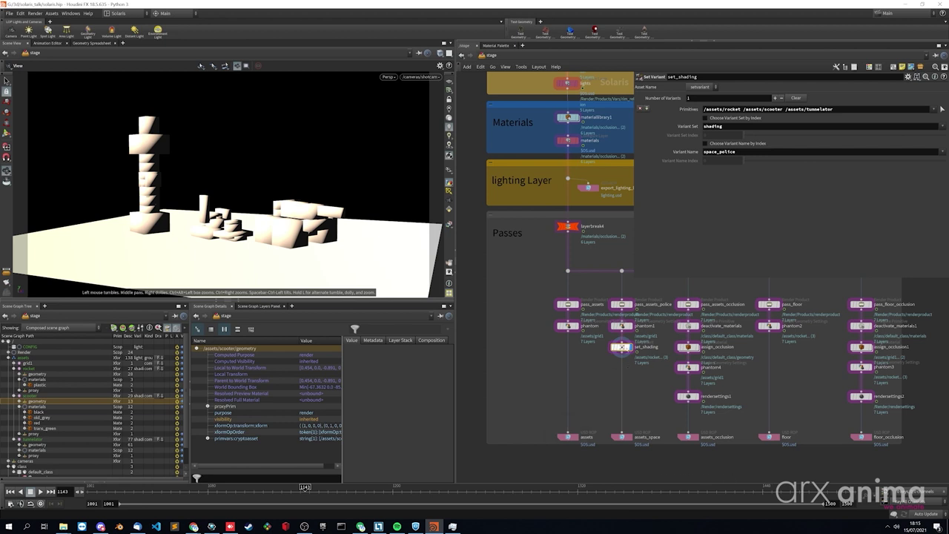
right_click_drag(377, 95, 393, 114)
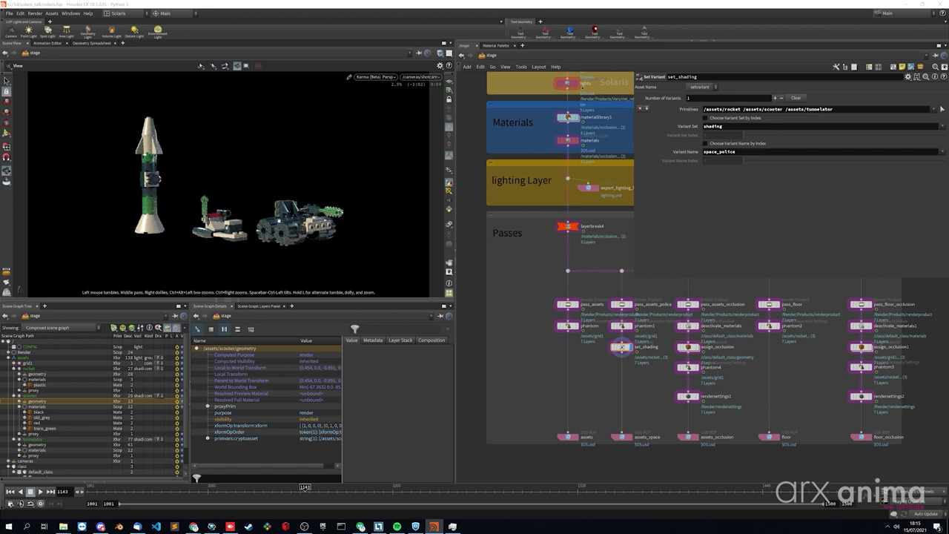
- Preview the basecolor render output of the space police pass, and switch the viewport from Karma back to the standard display
left_click(449, 224)
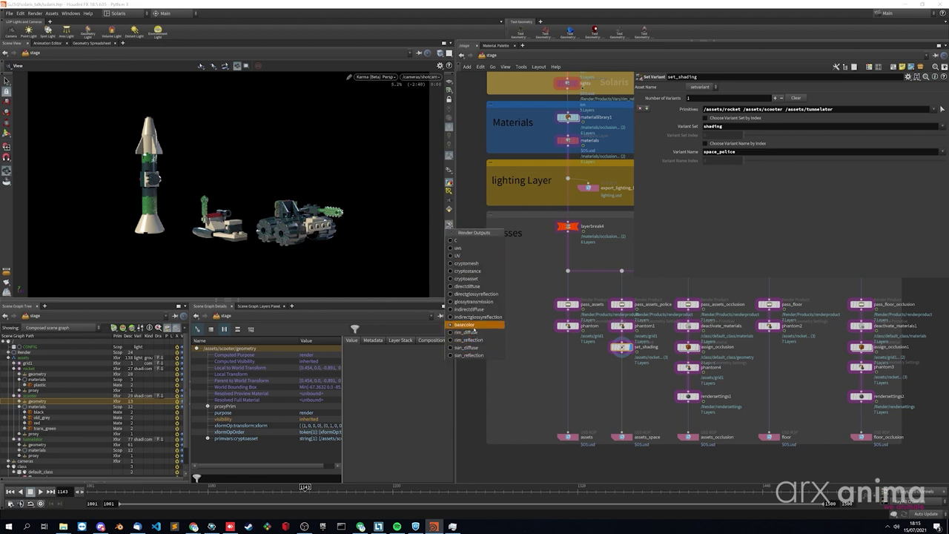
left_click(467, 324)
left_click(449, 224)
left_click(467, 270)
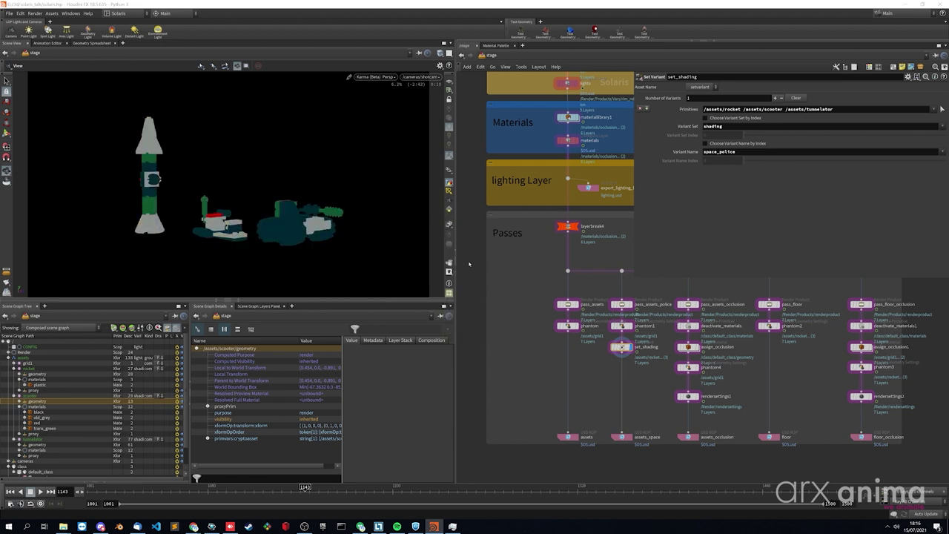
left_click(449, 224)
left_click(457, 239)
left_click(377, 76)
left_click(385, 111)
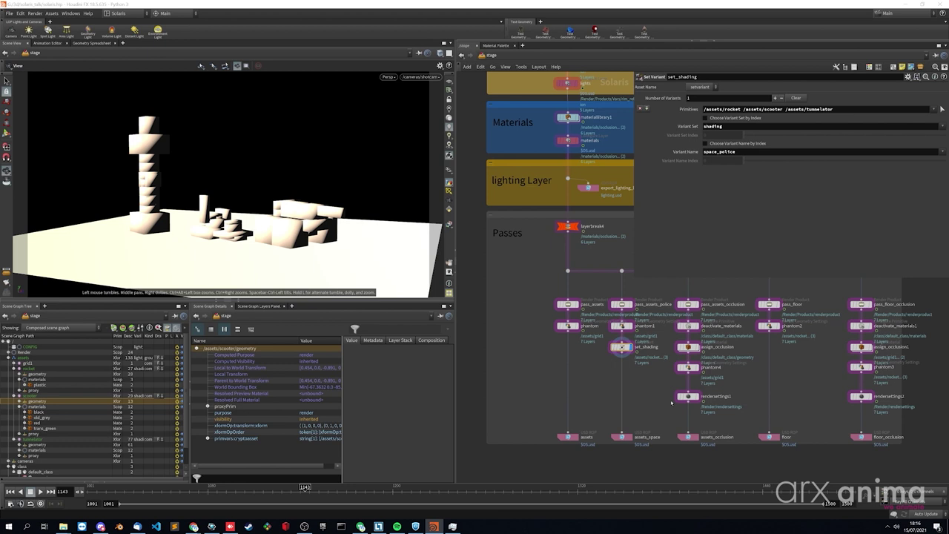
- Inspect the white and occlusion materials inside the materiallibrary1 node and return to the stage network
left_click_drag(636, 172, 787, 172)
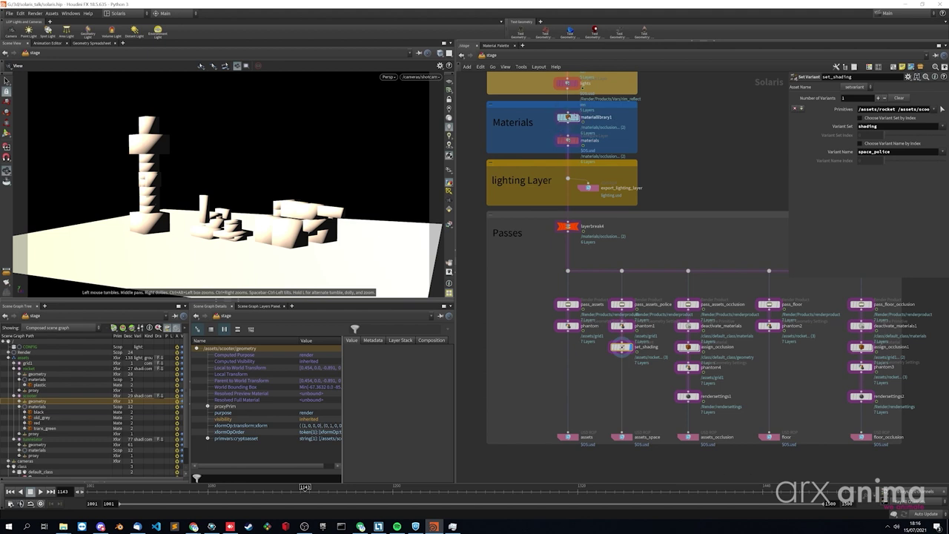
double_click(568, 117)
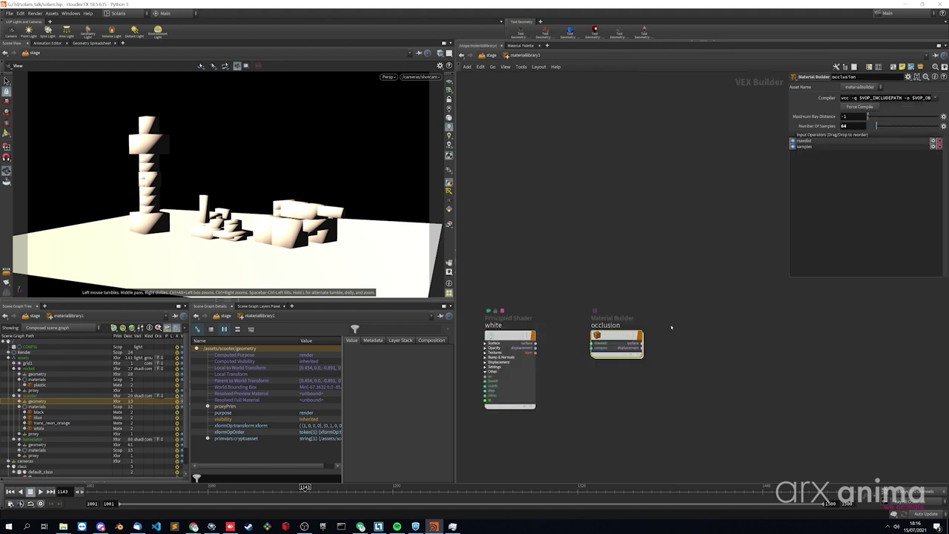
left_click(489, 55)
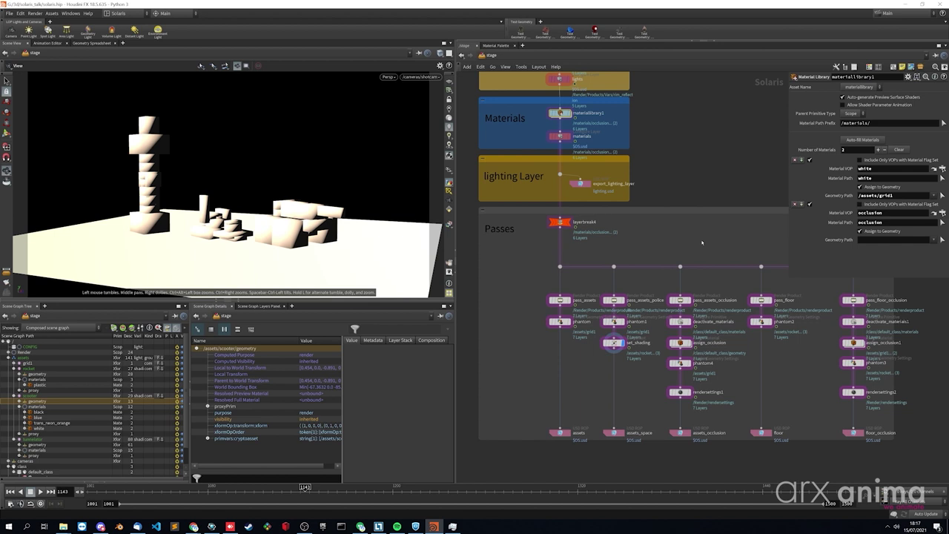
- Review the ordered render vars and the product name of the pass_assets_occlusion render product node
left_click(679, 299)
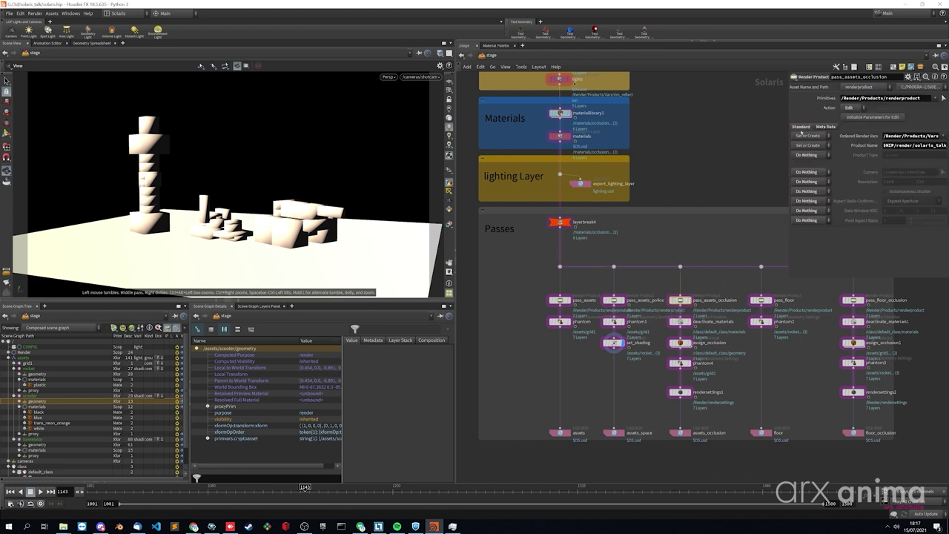
left_click_drag(788, 115, 666, 124)
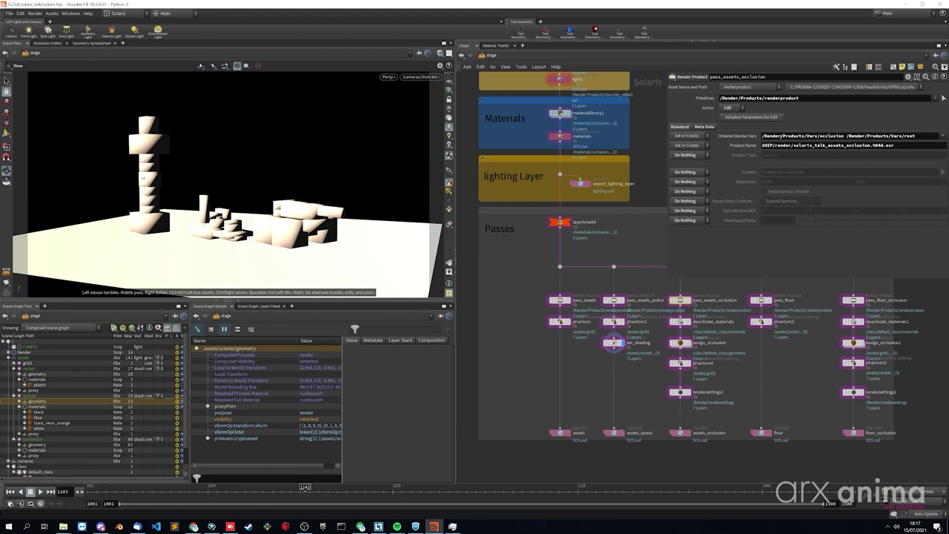
left_click(919, 136)
left_click_drag(815, 136, 890, 147)
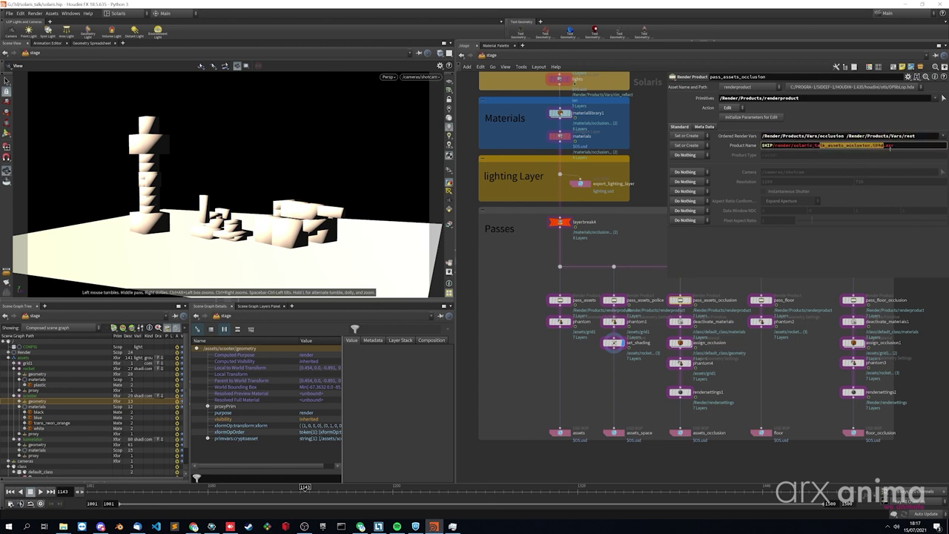
left_click(895, 150)
- Examine how deactivate_materials targets /class/default_class/materials, comparing the scene graph with the one at pass_assets_occlusion
left_click(680, 321)
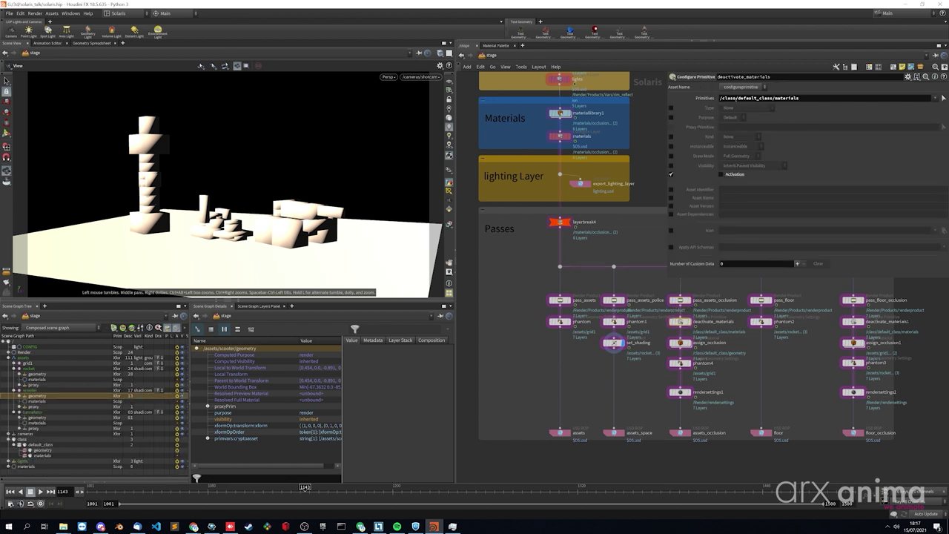
left_click(774, 98)
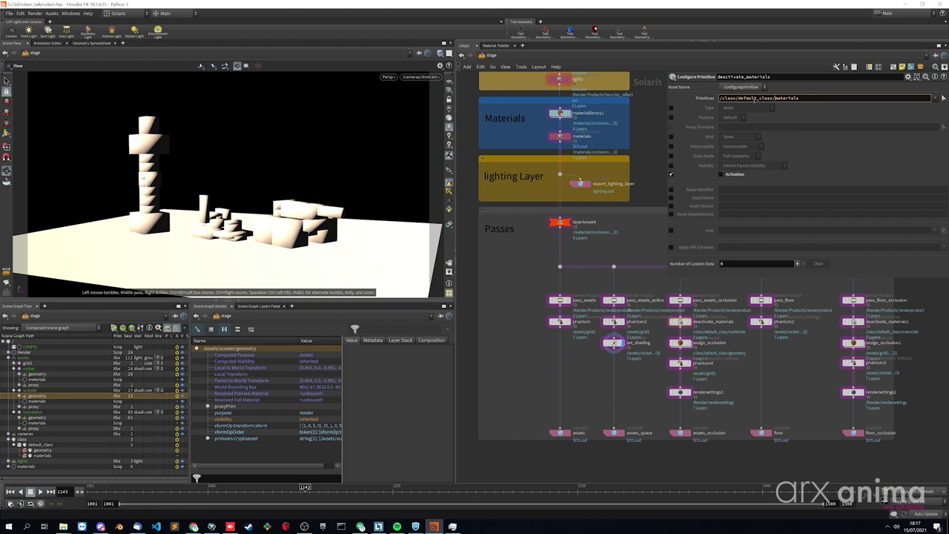
left_click(806, 98, "shift")
left_click(806, 98)
left_click(679, 299)
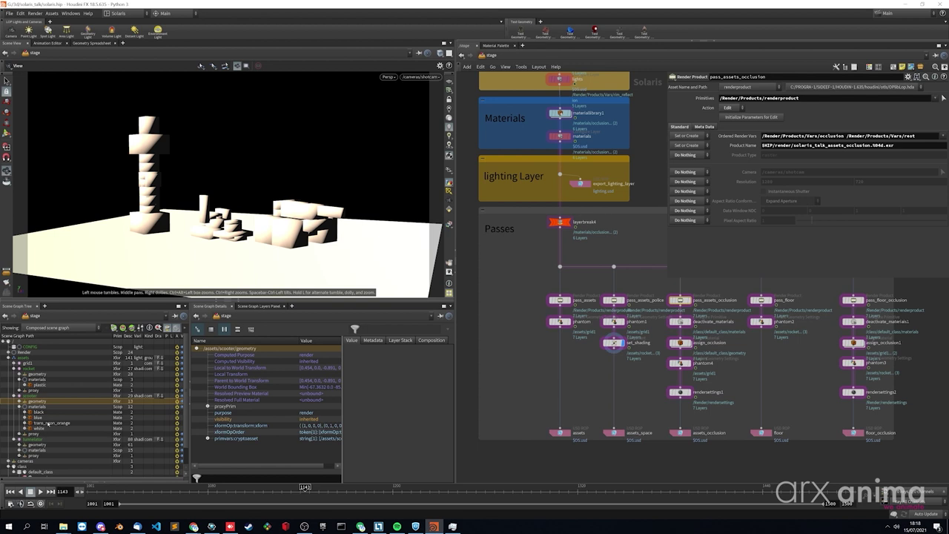
left_click(680, 322)
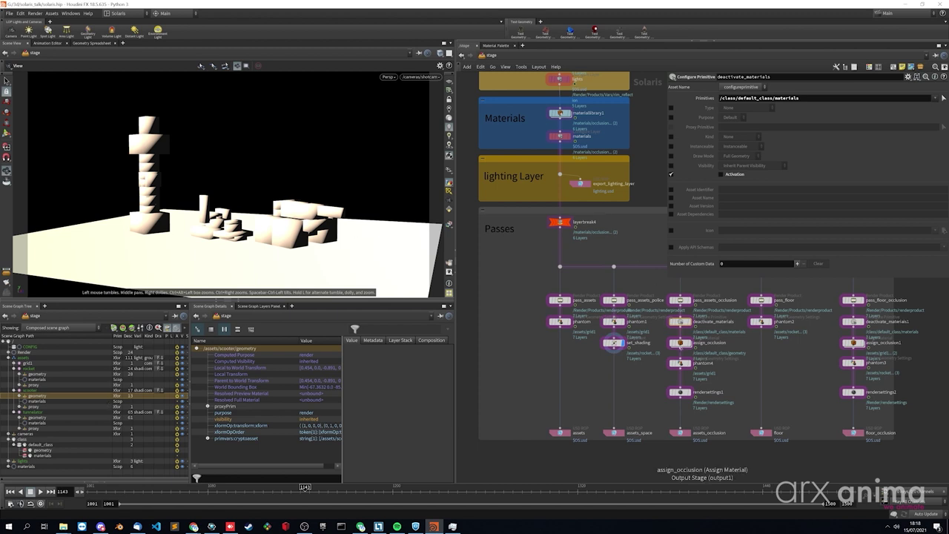
- Review the assign_occlusion primitives and material path, and inspect the material binding on the rocket and scooter geometry in the scene graph
left_click(681, 343)
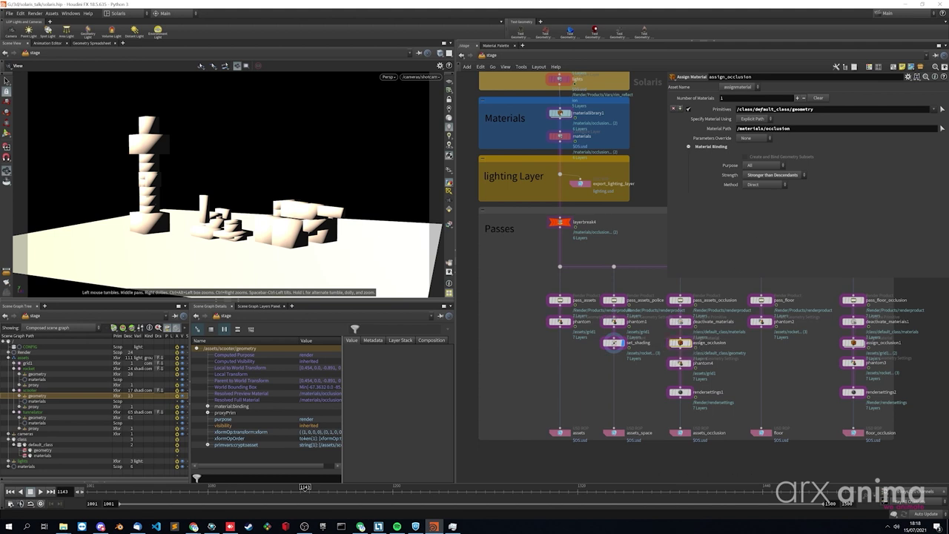
left_click(804, 110)
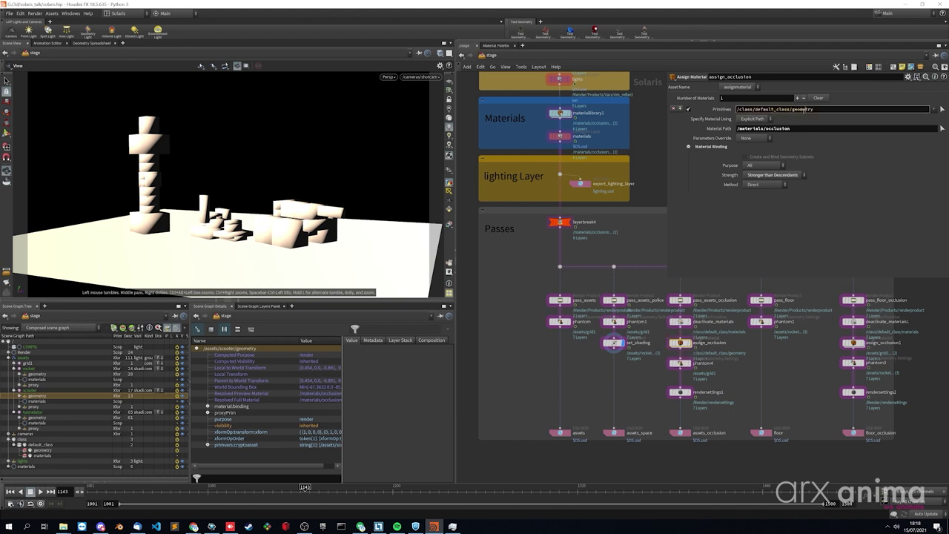
left_click(811, 130)
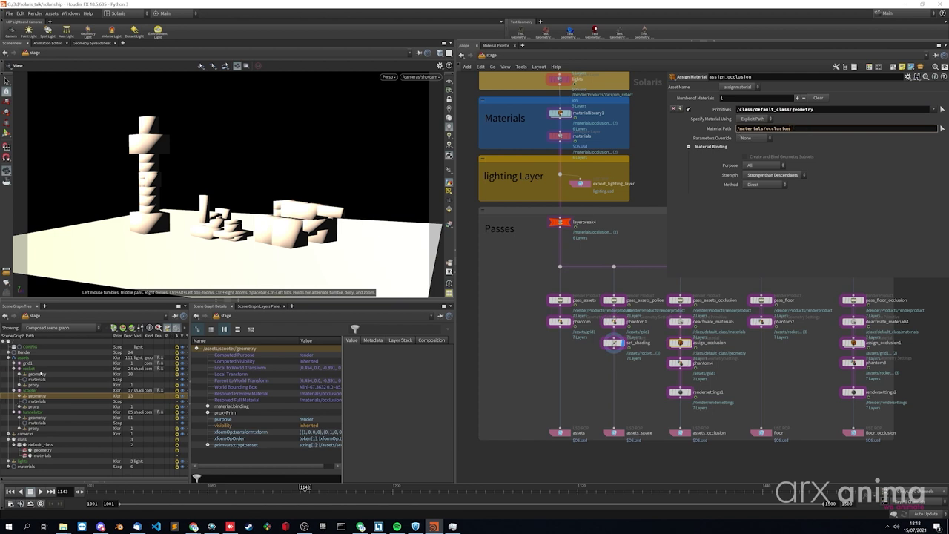
left_click(36, 374)
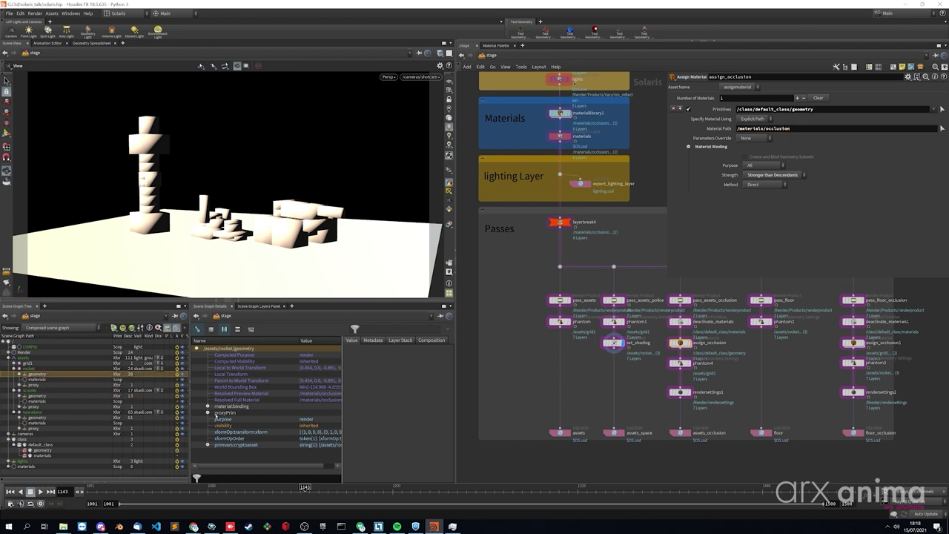
left_click(207, 406)
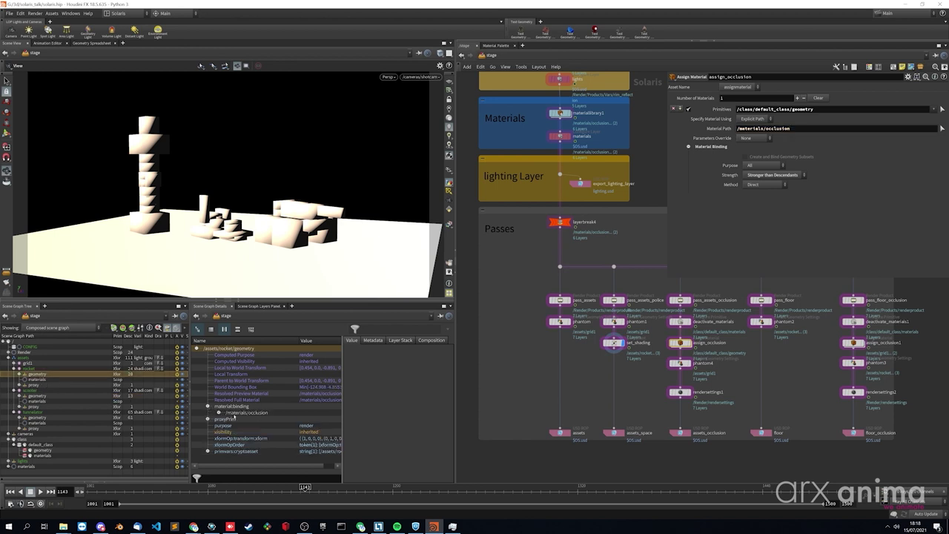
left_click(21, 395)
double_click(37, 395)
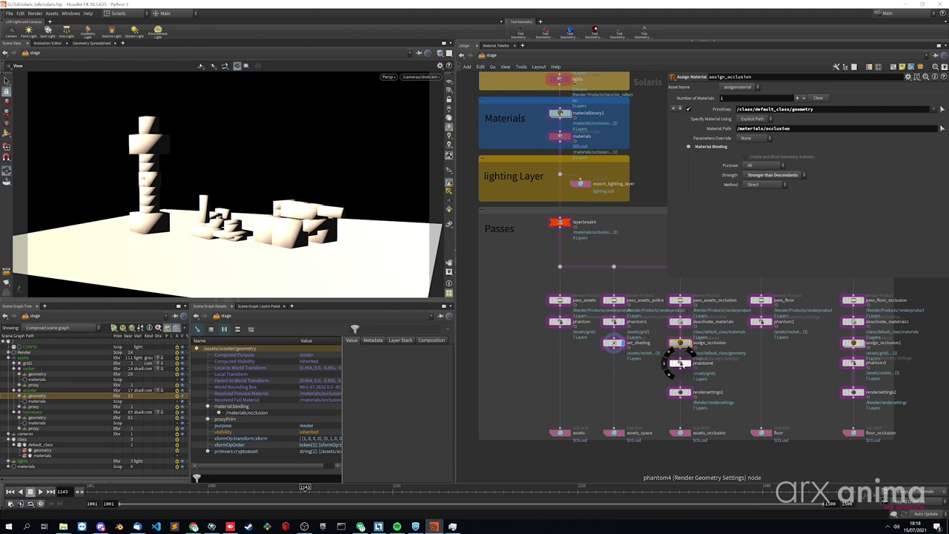
- Review the render visibility of the phantom4 node and display the rendersettings1 node of the assets occlusion pass
left_click(676, 364)
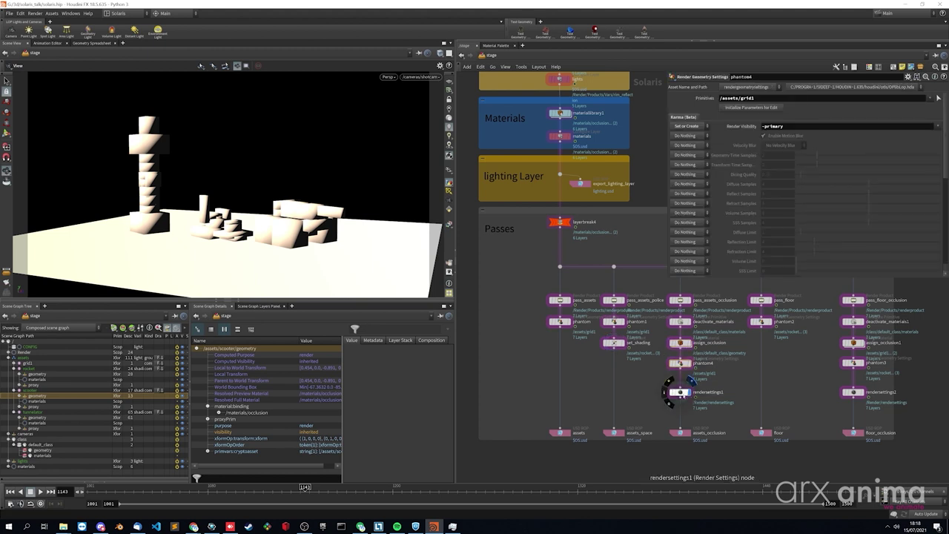
left_click(676, 392)
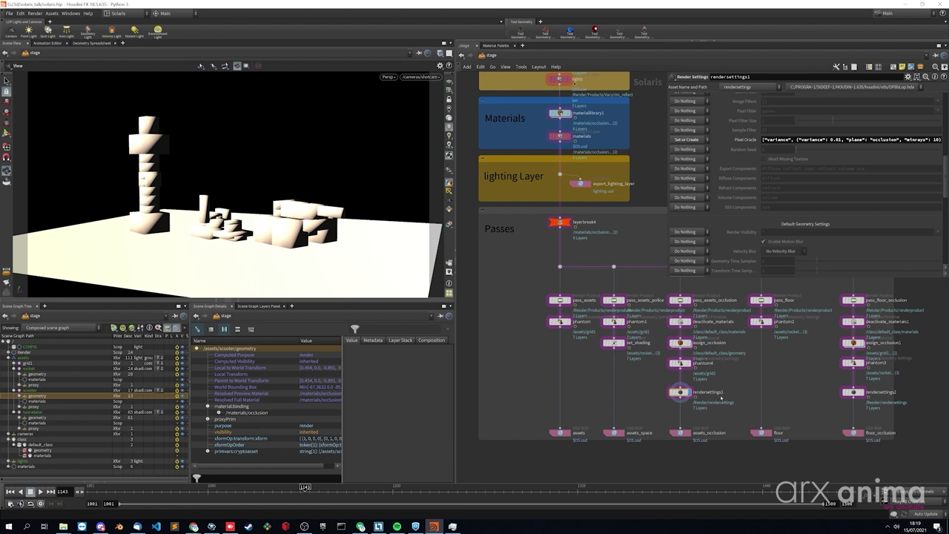
- Examine the rest entry in the ordered render vars of the pass_assets_occlusion node
left_click(681, 300)
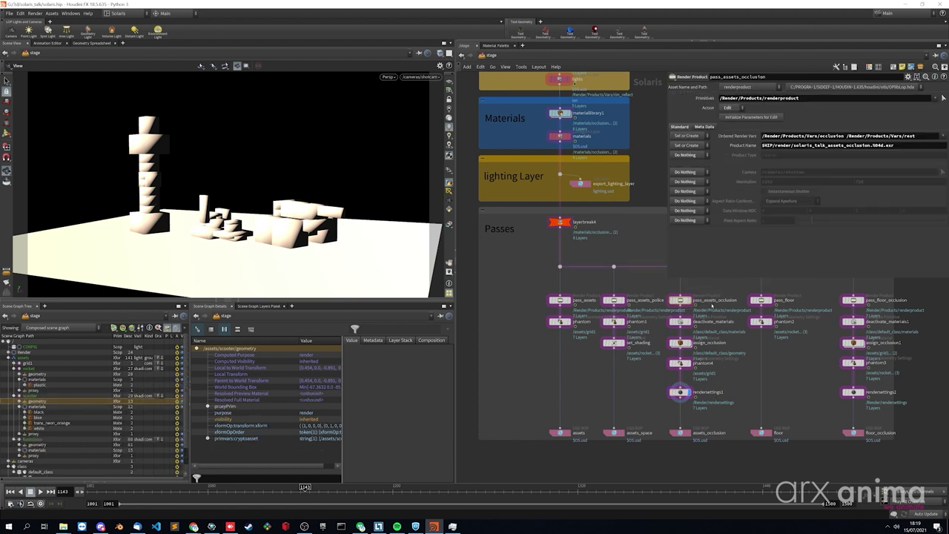
double_click(897, 137)
key("shift+Right")
key("shift+Right")
key("shift+Right")
key("shift+Right")
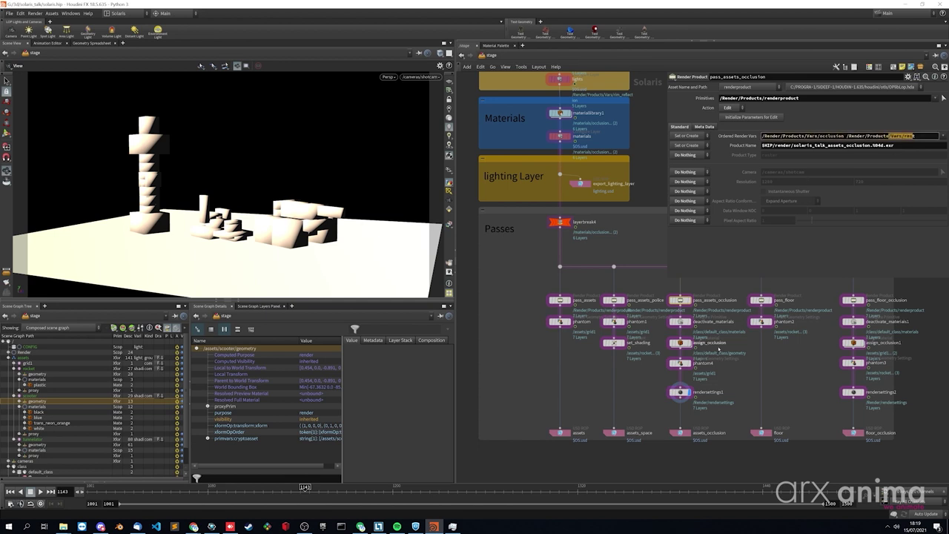
- Examine the occlusion plane entry in the Pixel Oracle setting of the rendersettings1 node
left_click(680, 392)
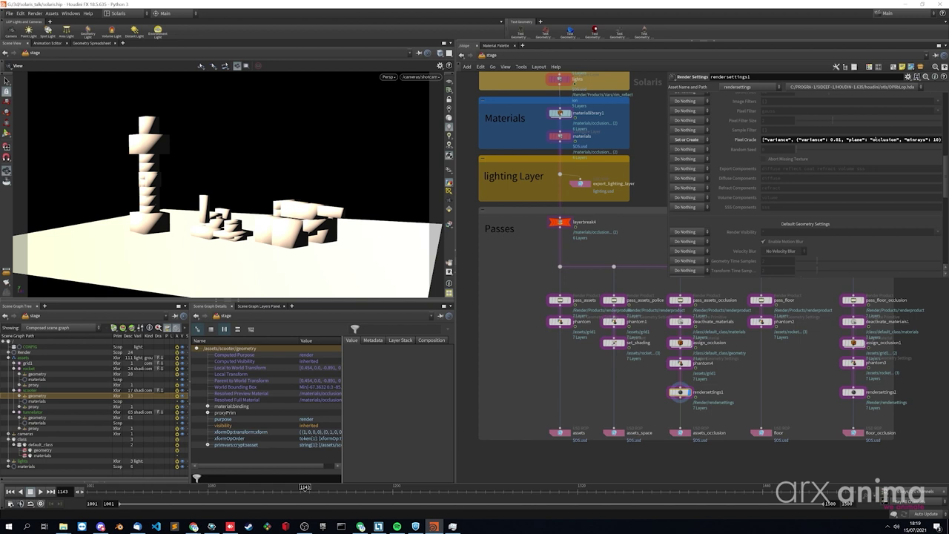
left_click(890, 139)
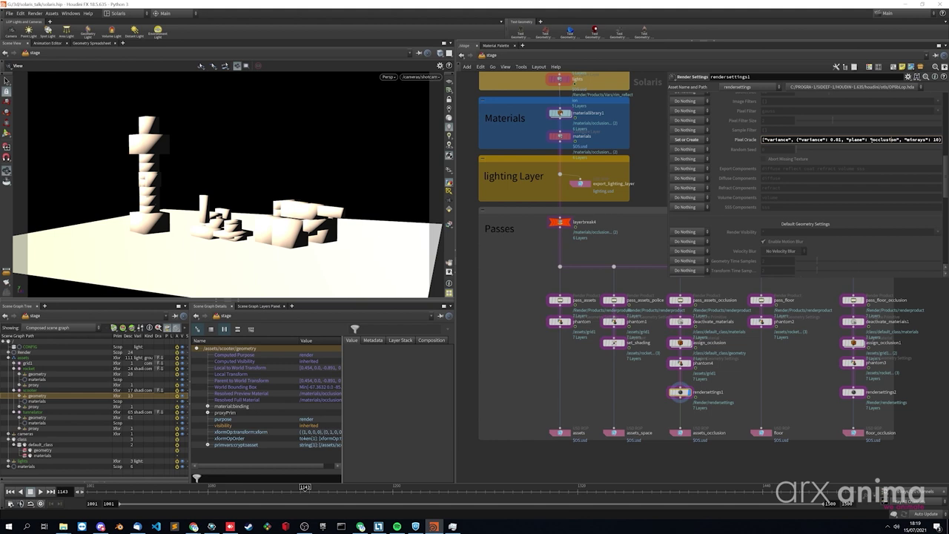
left_click_drag(872, 140, 897, 141)
left_click(680, 391)
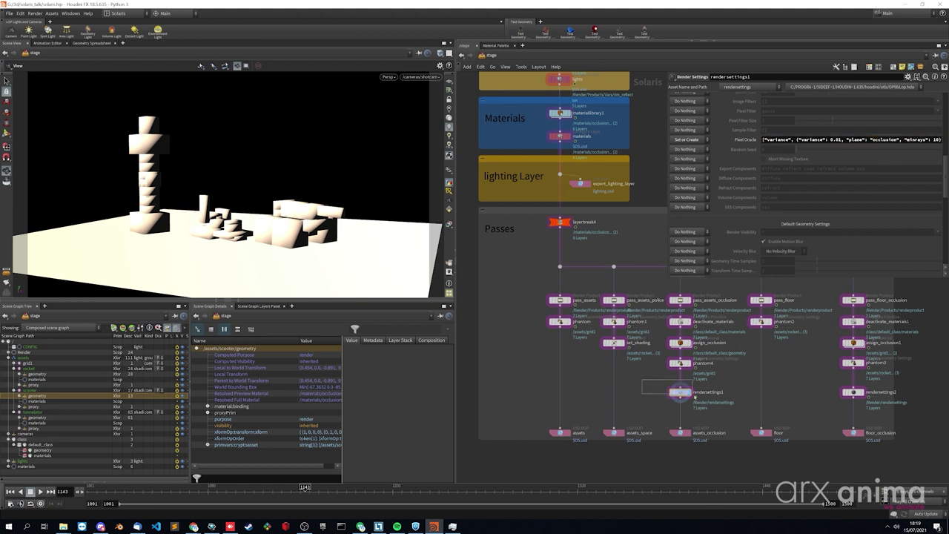
- Render the assets occlusion pass in the viewport with Karma (Beta) and preview its rest render output
left_click(387, 77)
left_click(404, 112)
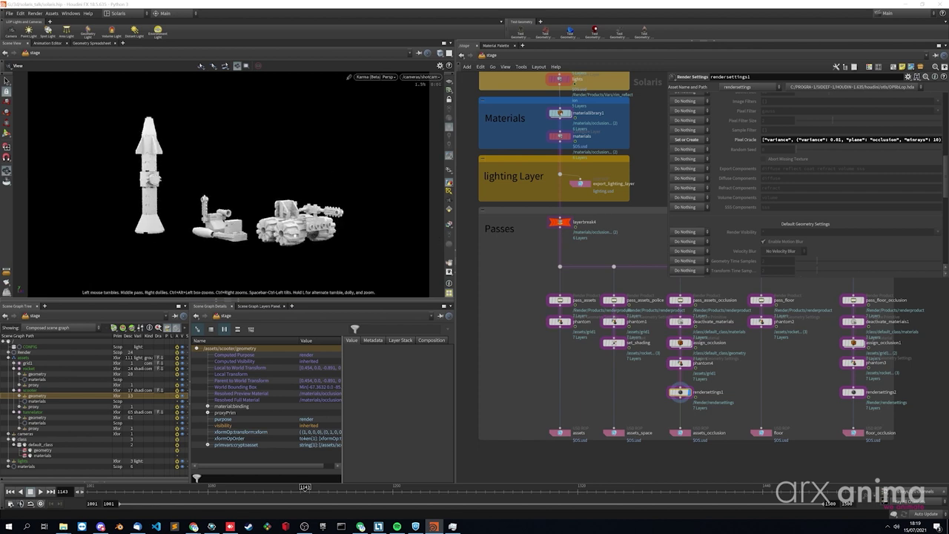
left_click(448, 225)
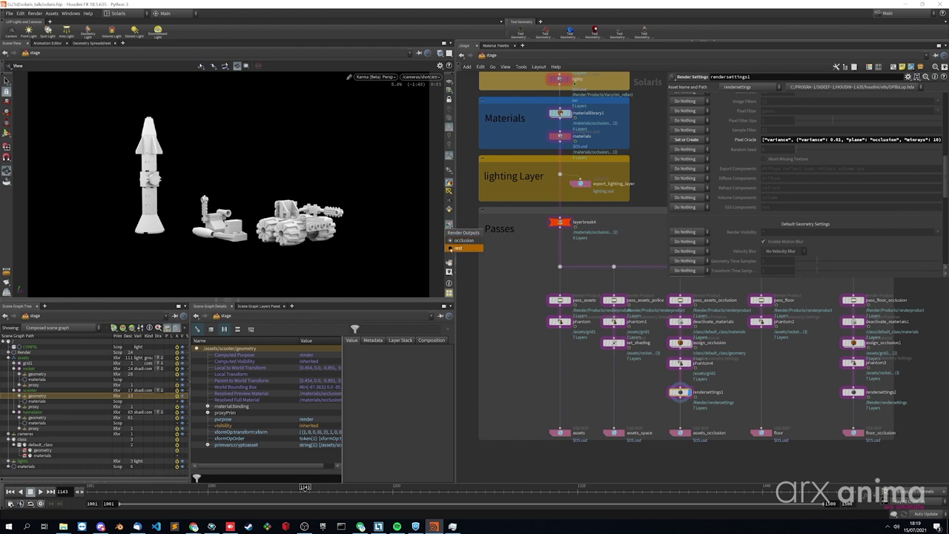
left_click(459, 249)
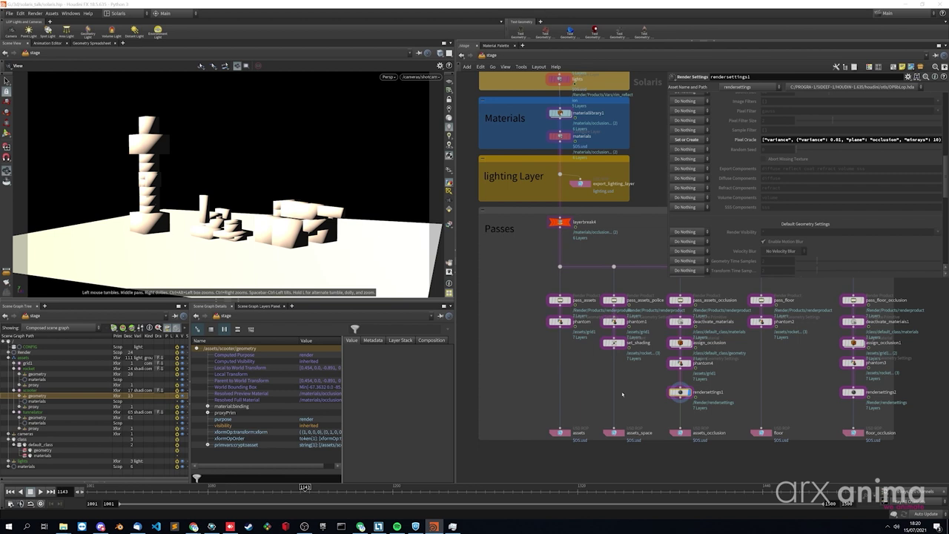
- Review the pass_floor render product settings, and display the phantom2 node to check the assets' render visibility
scroll(774, 394, "down", 2)
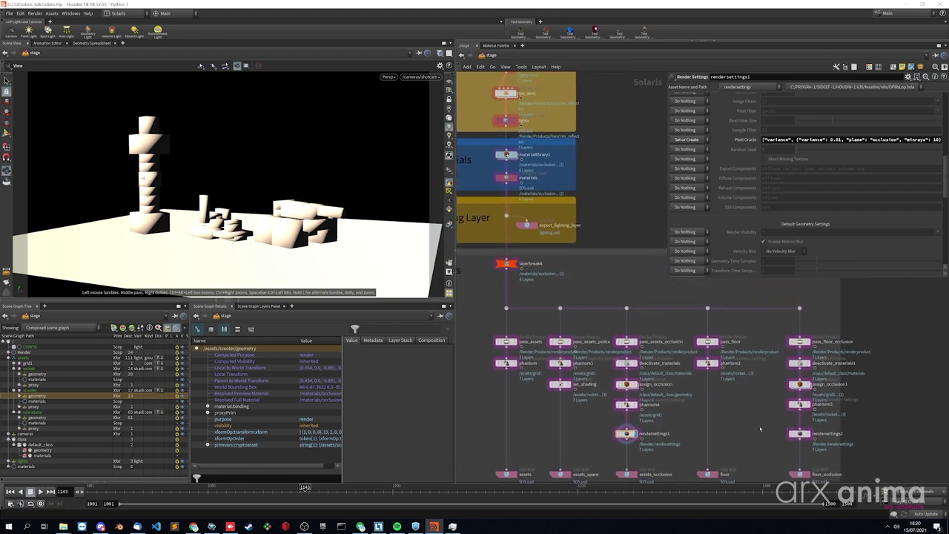
middle_click_drag(760, 429, 741, 411)
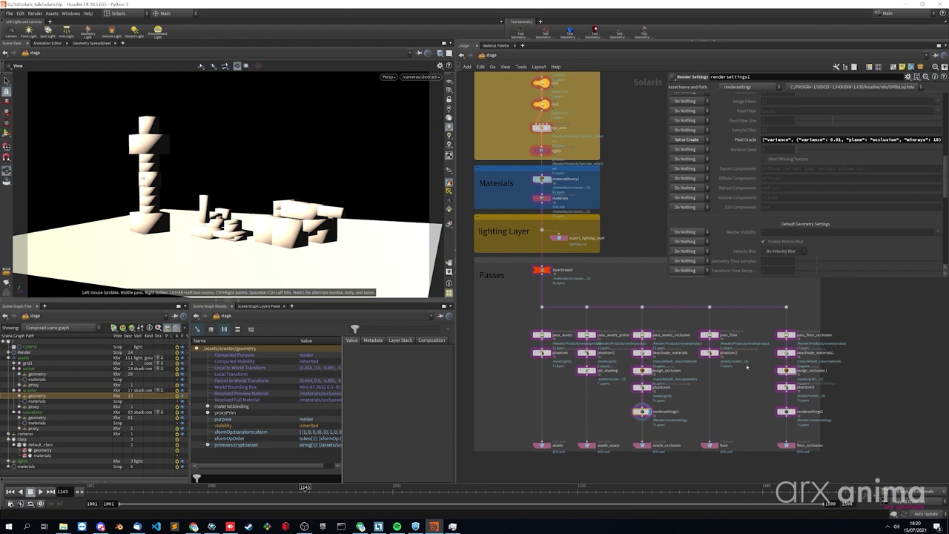
left_click(726, 336)
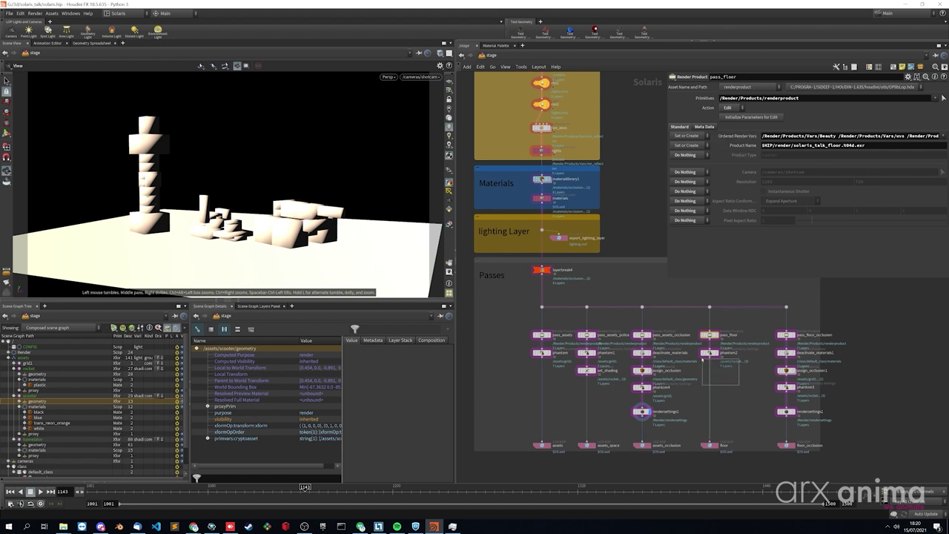
left_click(710, 353)
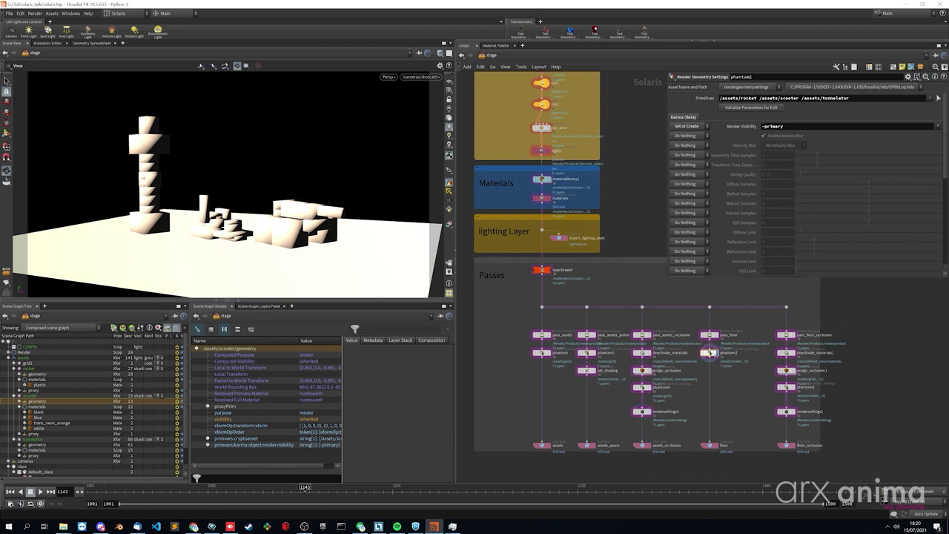
- Render the floor pass at phantom2 in the viewport with Karma (Beta), and return the view to /cameras/shotcam
left_click(387, 78)
left_click(402, 111)
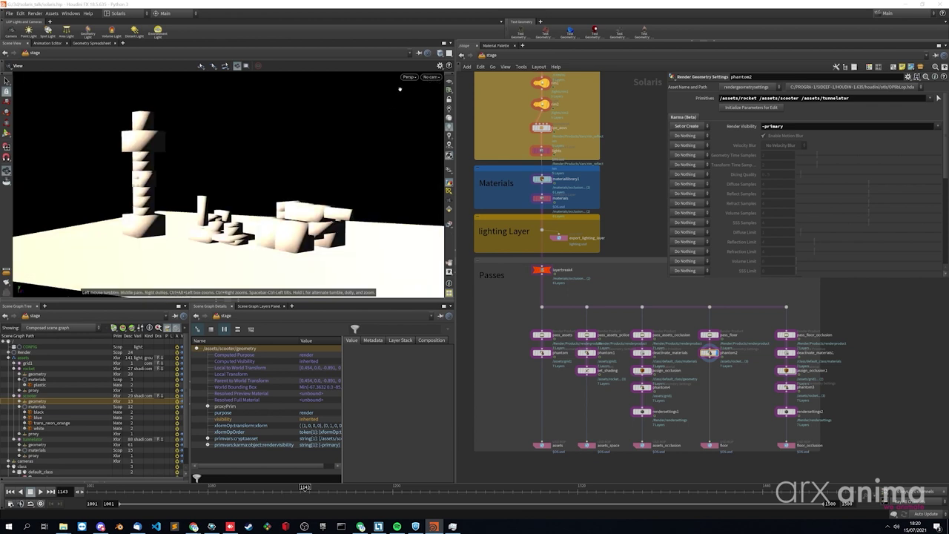
left_click(448, 125)
- Display rendersettings2 and preview the floor occlusion pass in the viewport with Karma (Beta), then return to the regular viewport renderer
mouse_move(782, 412)
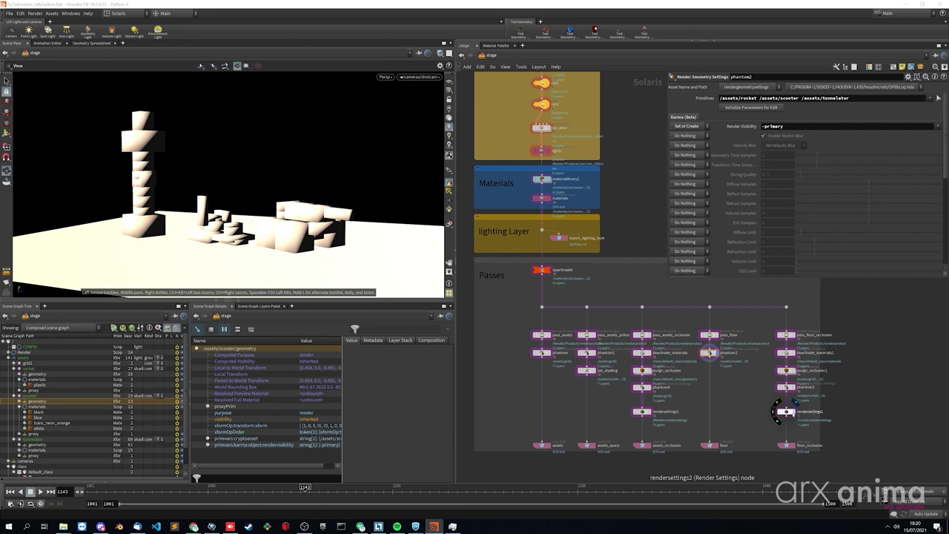
left_click(795, 404)
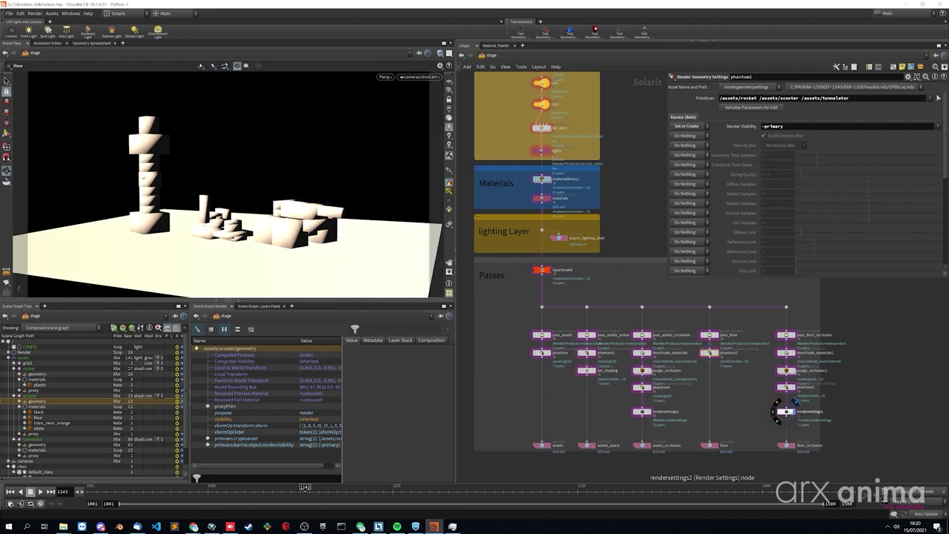
left_click(780, 411)
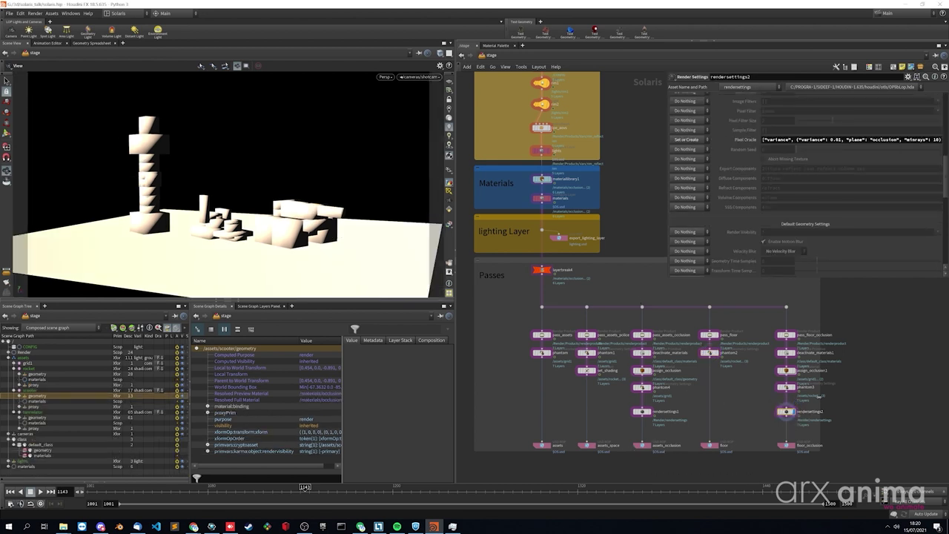
left_click(395, 78)
left_click(401, 112)
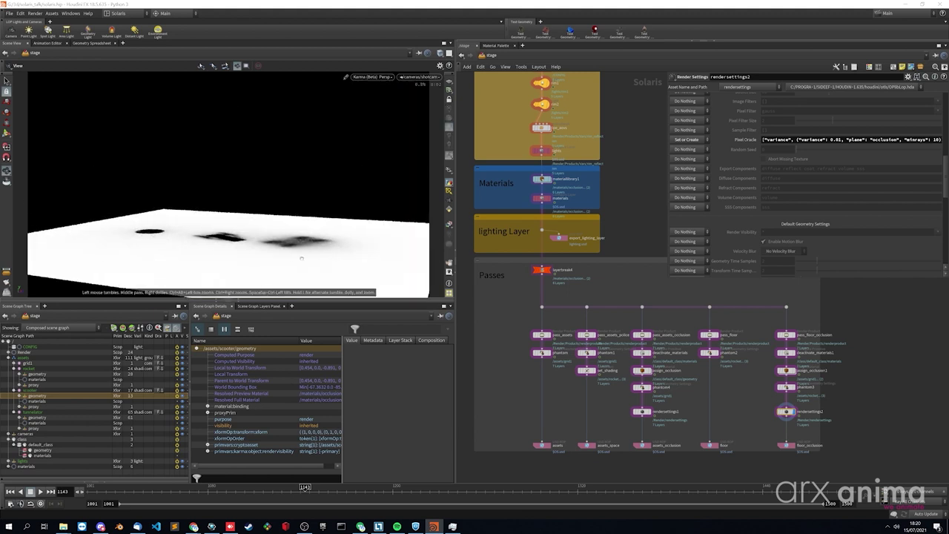
left_click(375, 77)
left_click(373, 95)
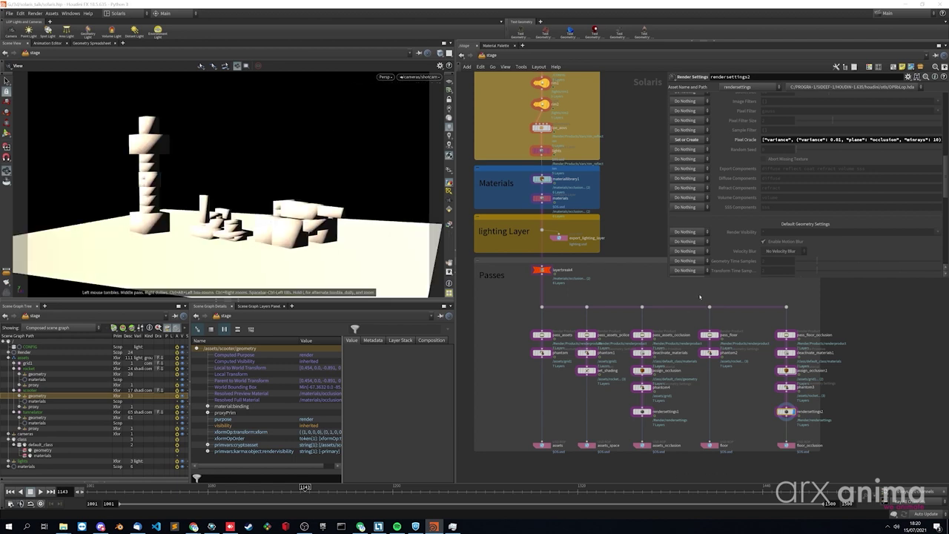
- Review the output file path and save settings of the assets USD ROP beneath the Passes network
scroll(764, 314, "down", 2)
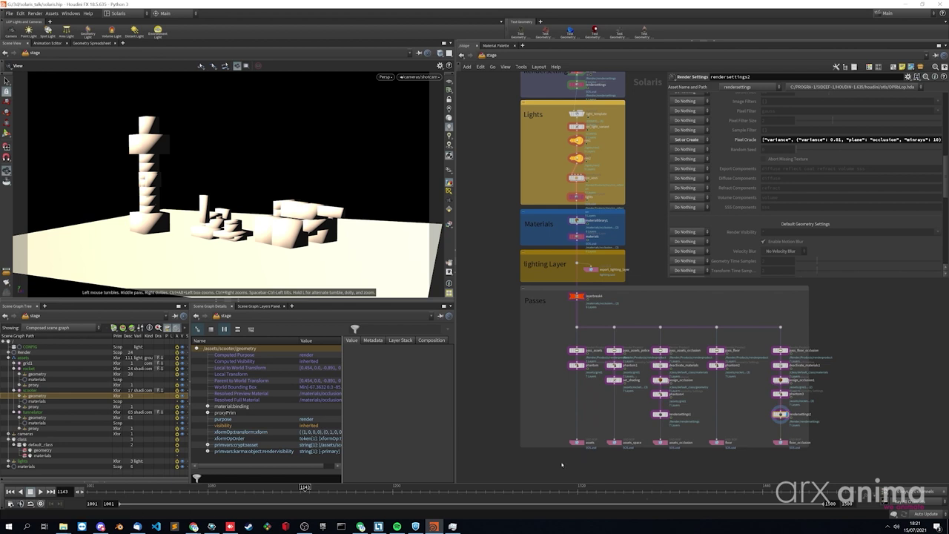
left_click(576, 443)
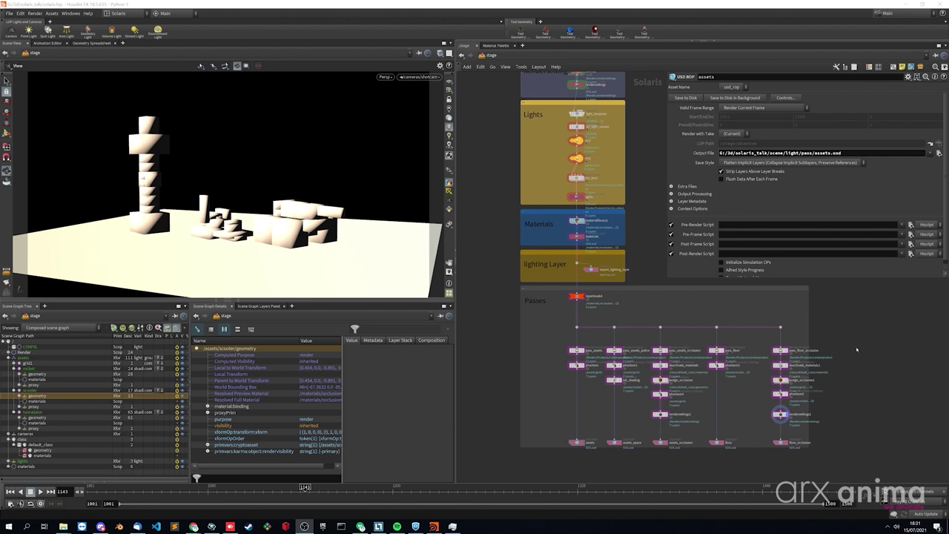
left_click(632, 259)
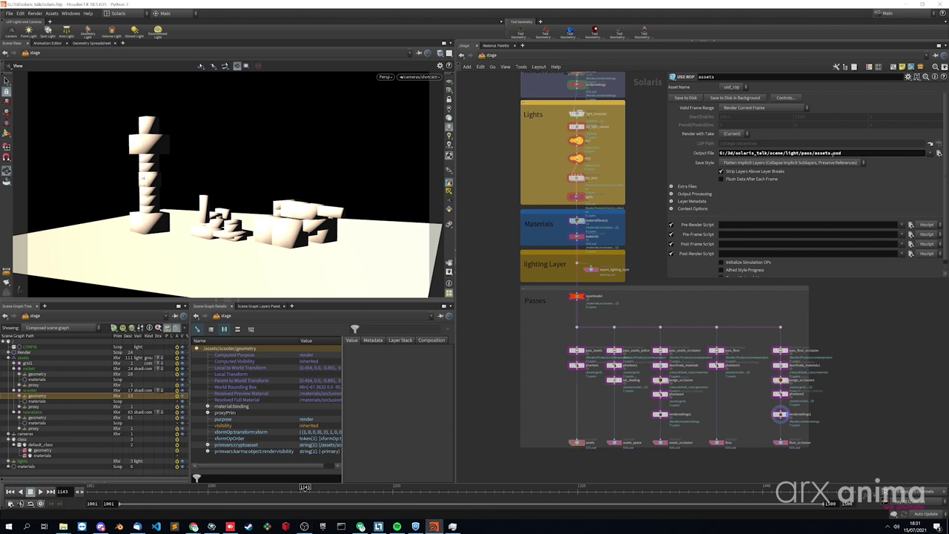
left_click_drag(814, 153, 847, 153)
- Review the load_scene, load_pass and export_for_farm nodes in the Export Farm USD File network and check their file paths
middle_click_drag(851, 420, 668, 253)
scroll(605, 369, "up", 3)
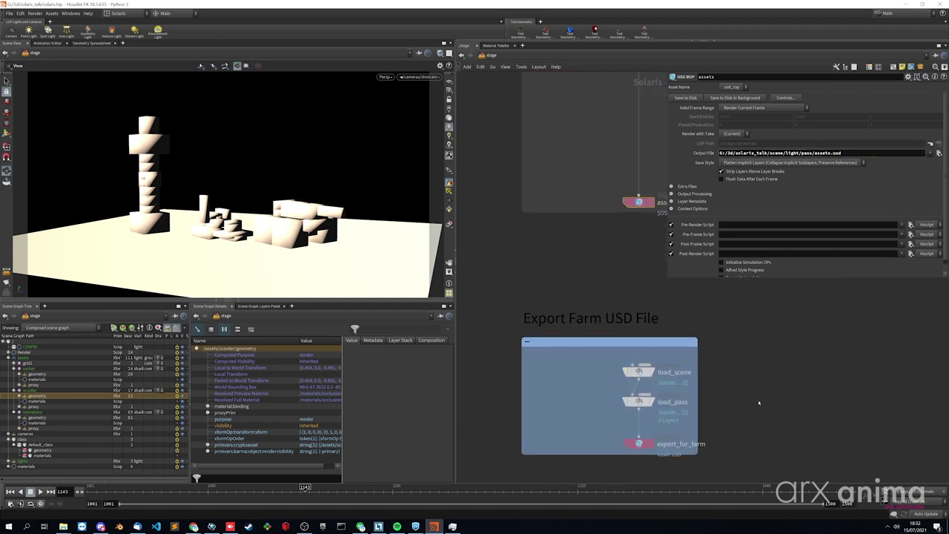
middle_click_drag(759, 402, 748, 395)
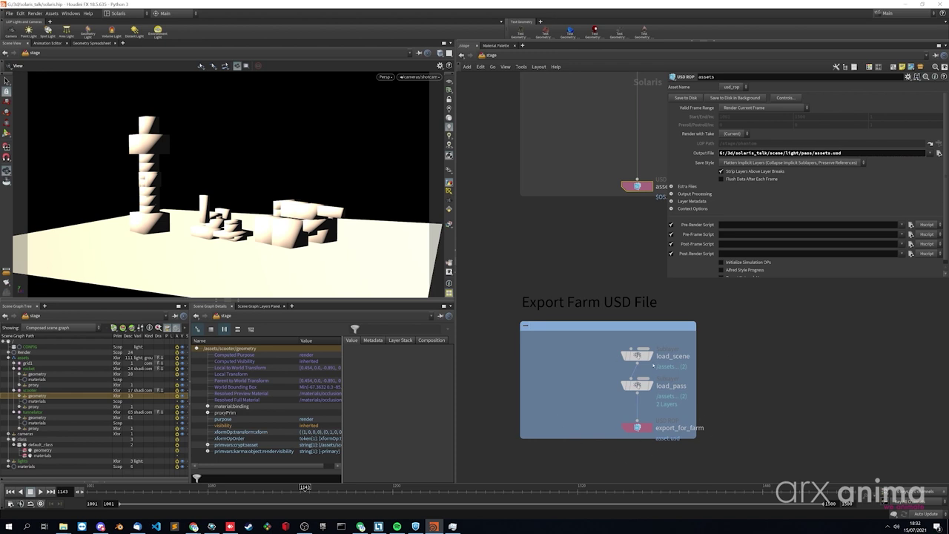
left_click(653, 338)
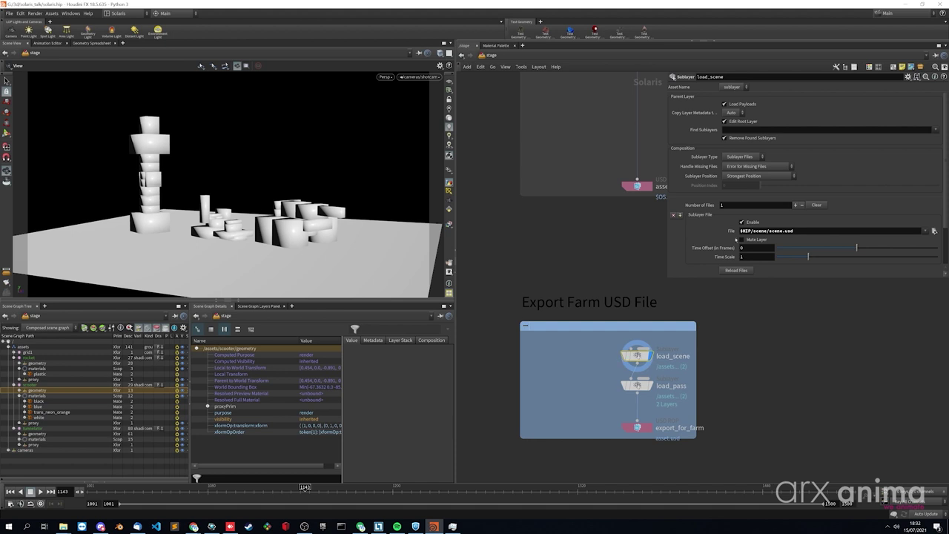
left_click(637, 386)
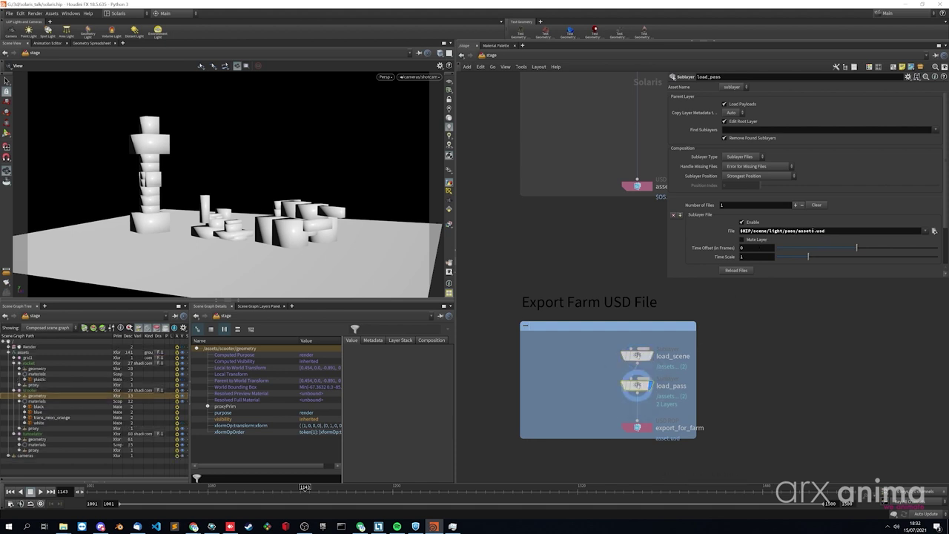
left_click(637, 427)
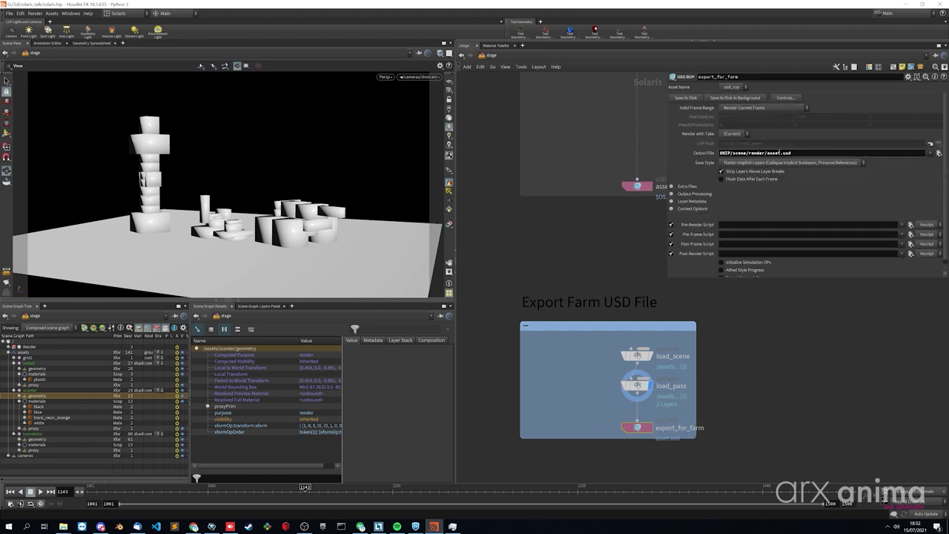
key("h")
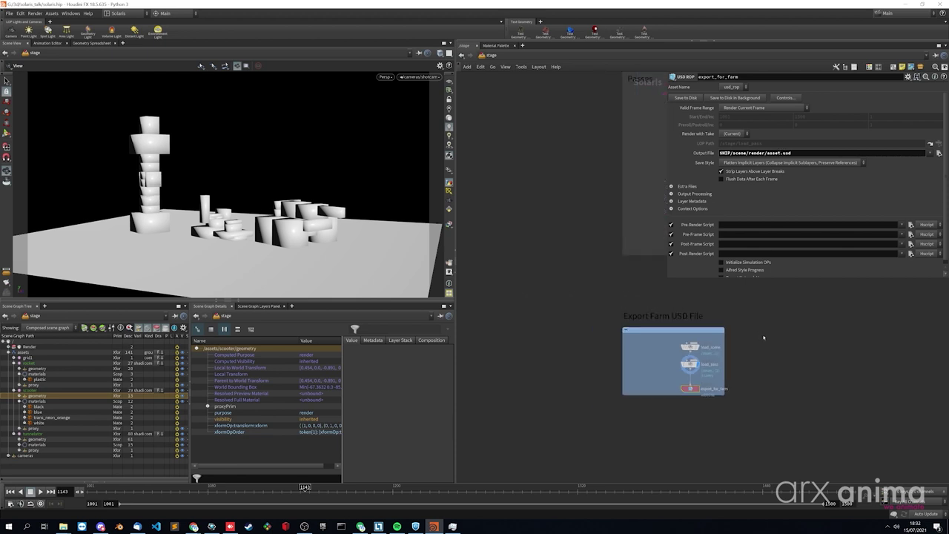
scroll(654, 383, "down", 5)
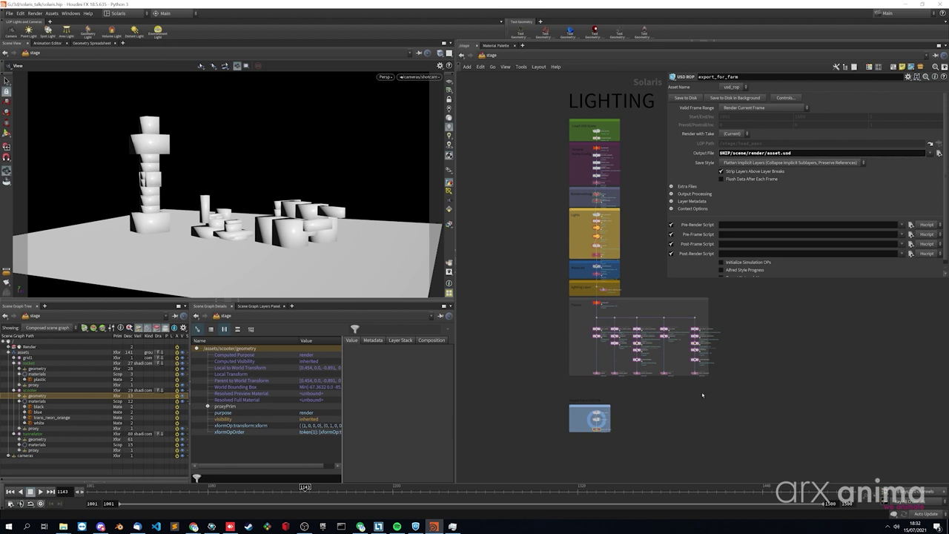
left_click_drag(579, 385, 603, 368)
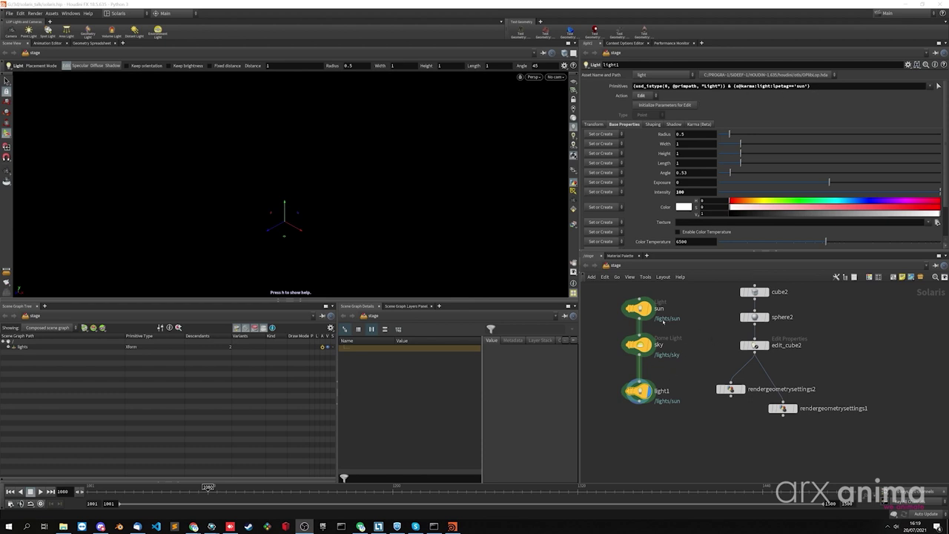
- Examine the sun, sky and light1 nodes and the light1 primitive pattern that filters lights by the sun LPE tag
left_click_drag(616, 296, 687, 370, "shift")
left_click_drag(610, 373, 686, 415)
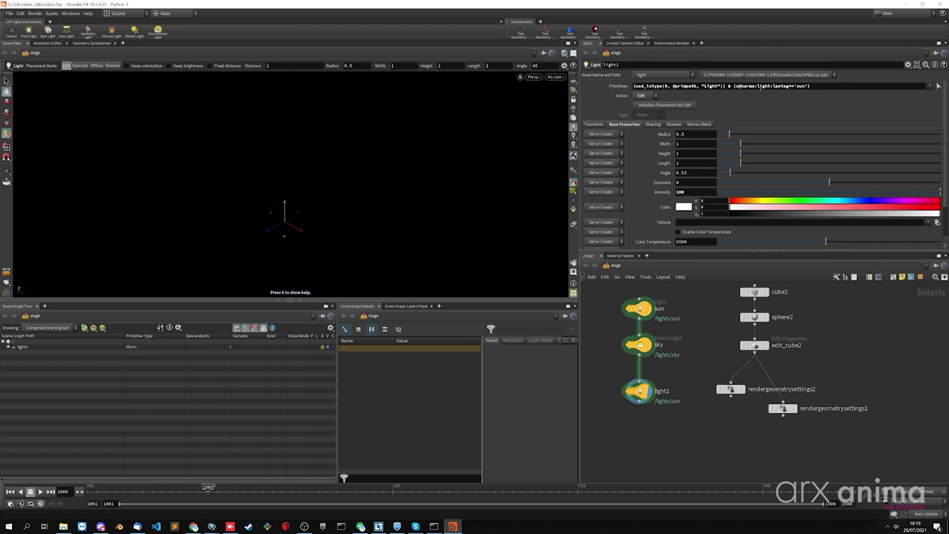
type(")")
- Review the custom primvar on edit_cube2 and the primvar-based primitive pattern in the rendergeometrysettings nodes
left_click_drag(708, 343, 778, 313)
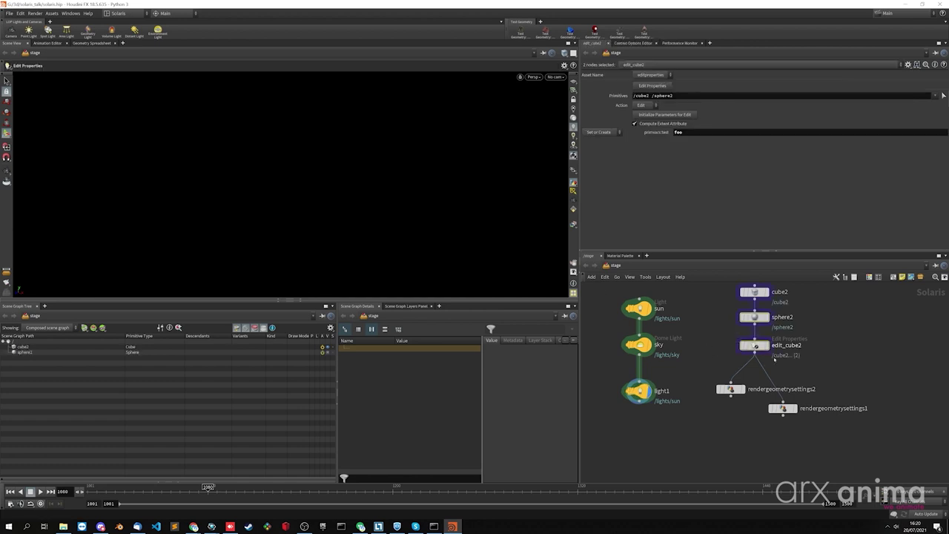
left_click(826, 372)
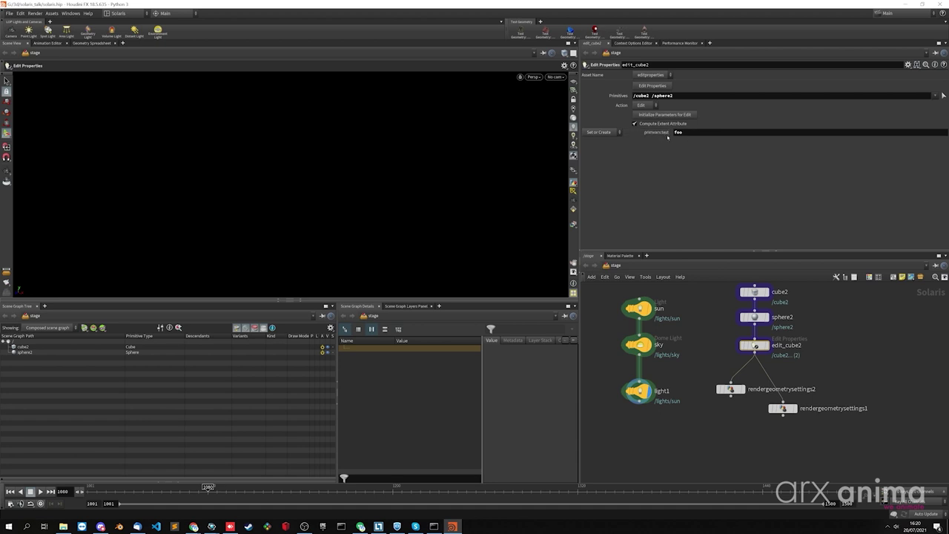
left_click(730, 389)
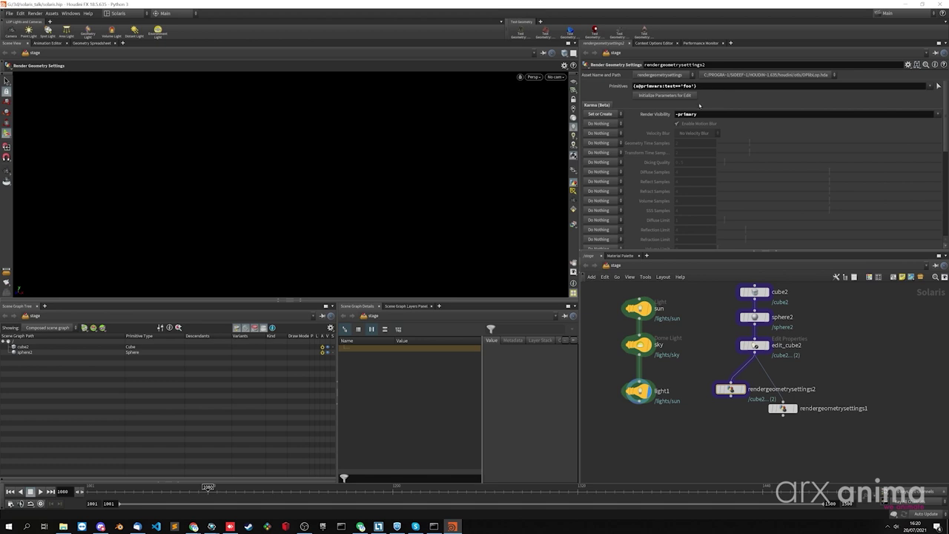
left_click(783, 407)
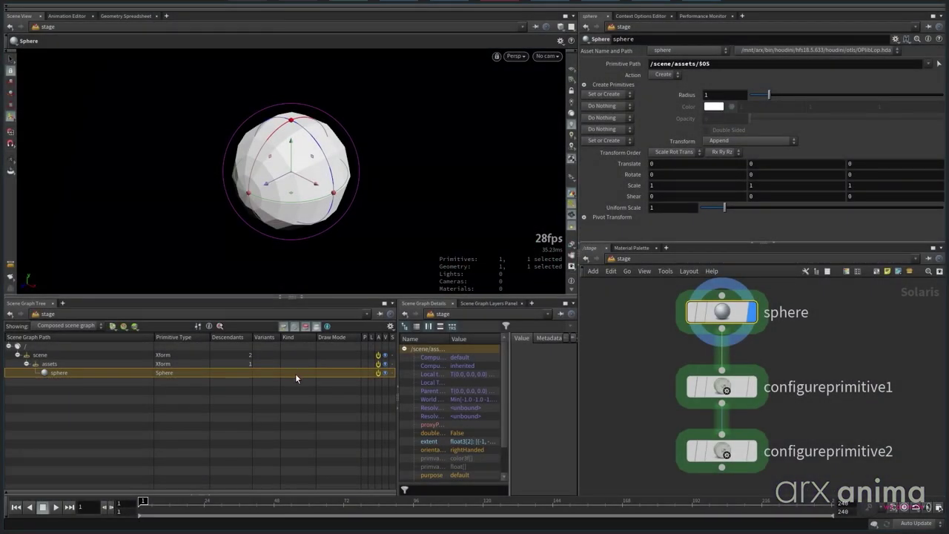
- Display configureprimitive1 and configureprimitive2 to check the primitives' kinds, and try different draw modes on the sphere
left_click(733, 390)
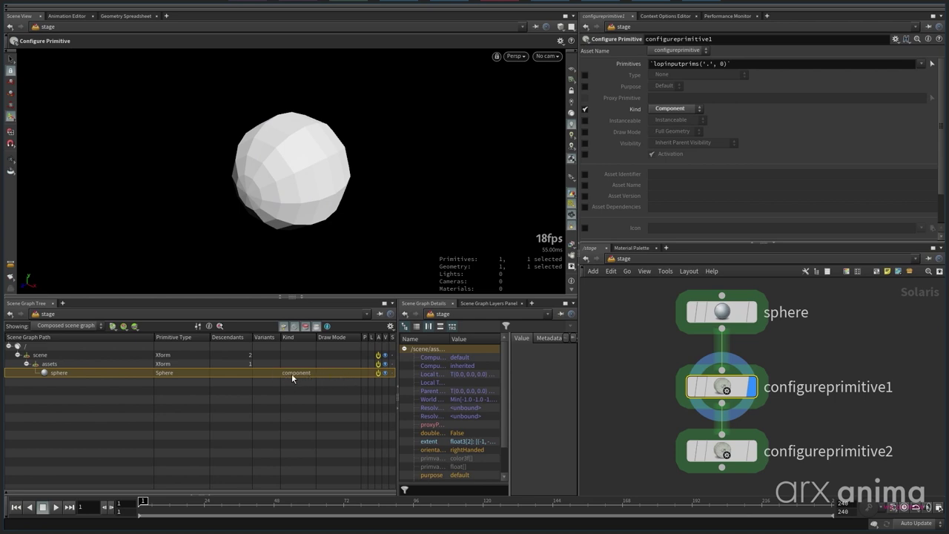
left_click(734, 454)
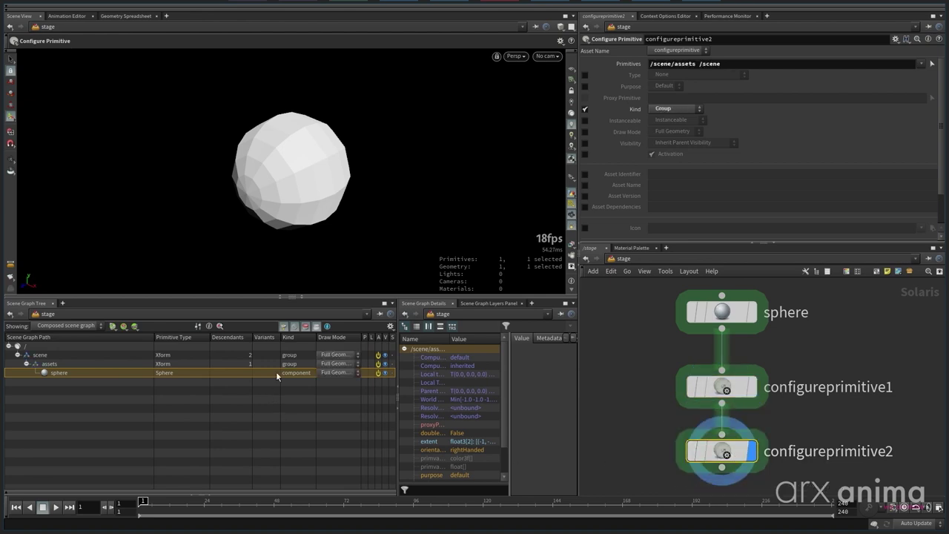
left_click(335, 372)
left_click(336, 392)
left_click(338, 372)
left_click(339, 401)
left_click(337, 373)
left_click(339, 381)
- Deactivate /assets/tunnelator in the configureprimitive1 node and activate it again
left_click(730, 387)
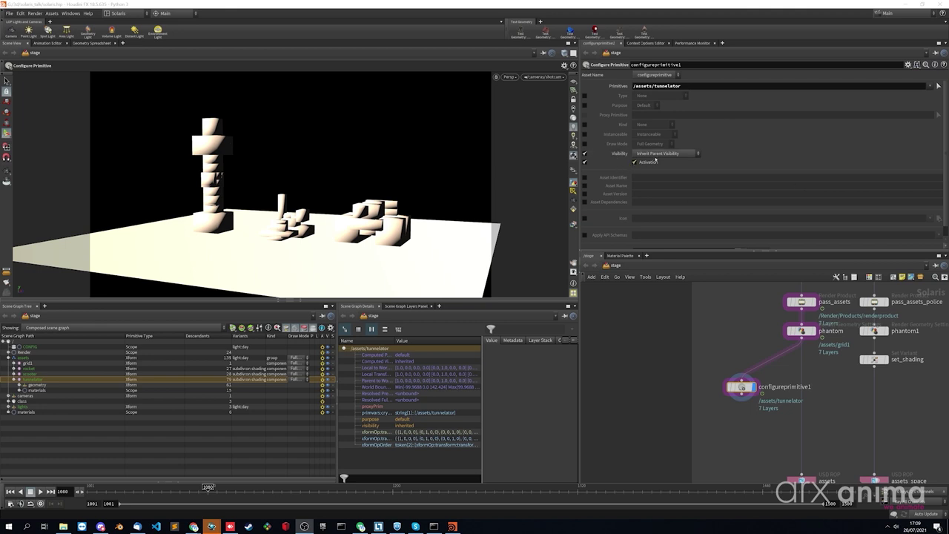
left_click(657, 153)
left_click(659, 161)
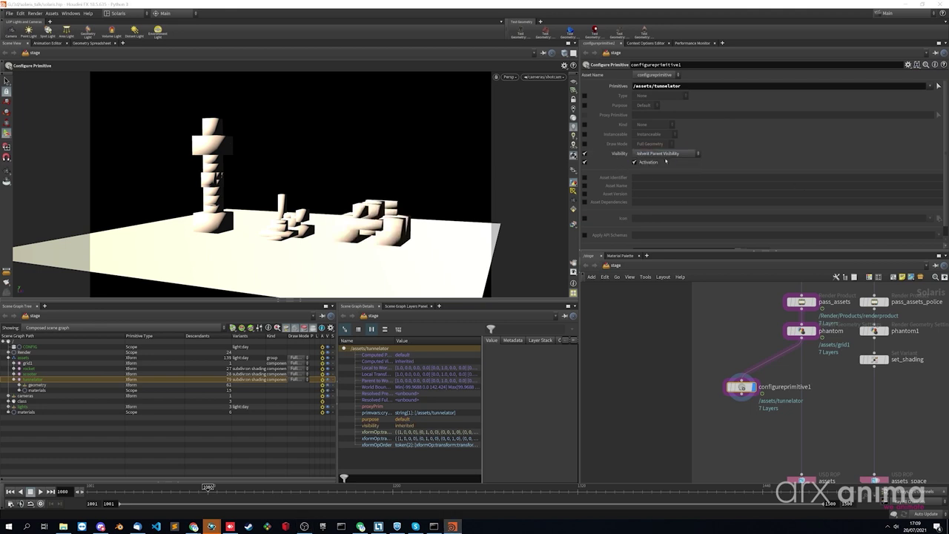
left_click(641, 162)
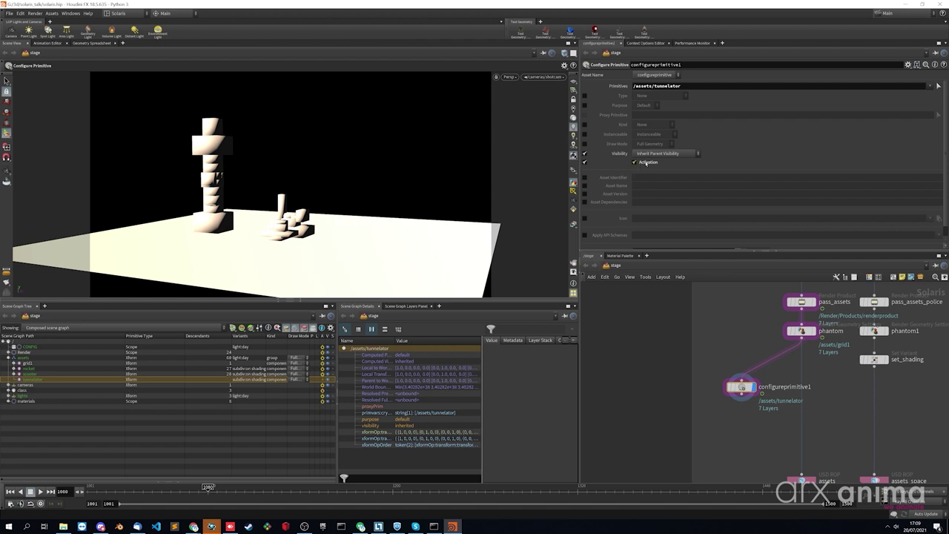
left_click(646, 162)
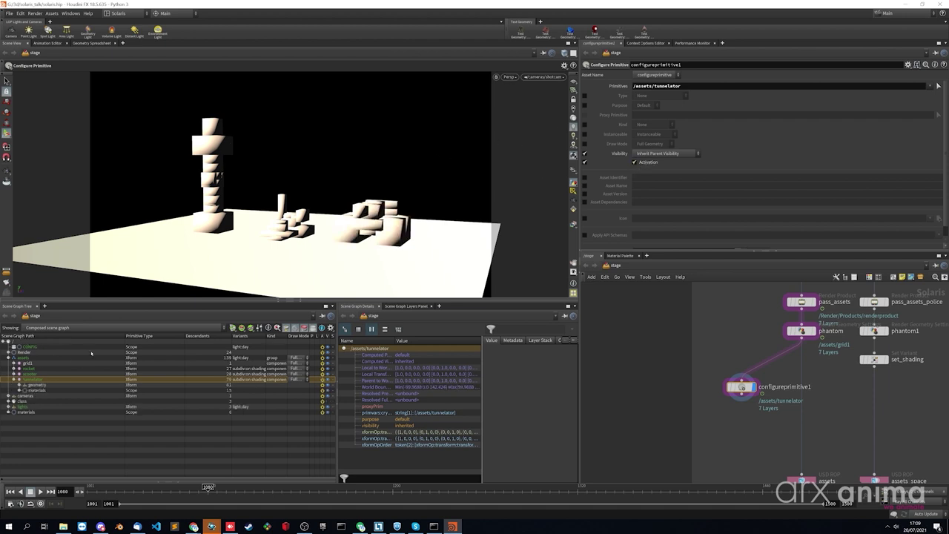
- Set the visibility of /assets/tunnelator to Invisible, then restore Inherit Parent Visibility with the primitive activated
left_click(664, 153)
left_click(652, 168)
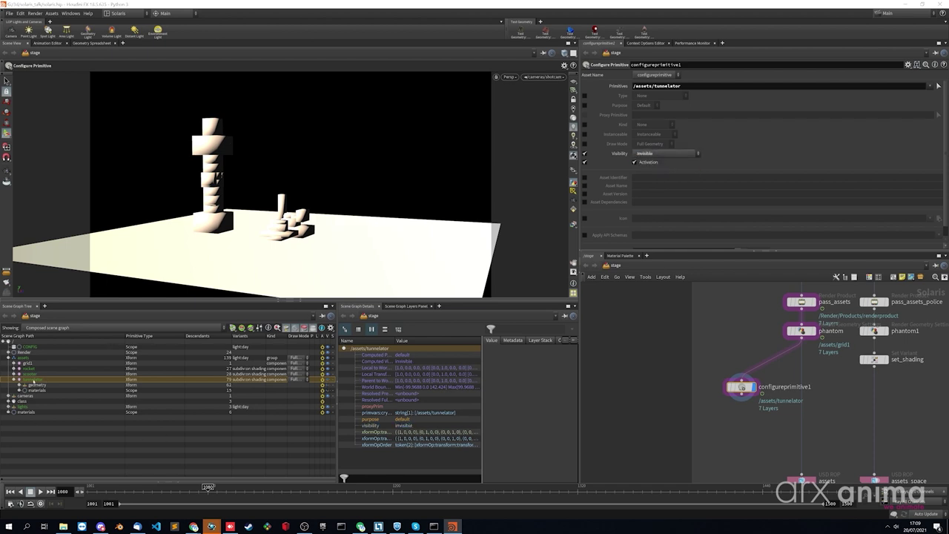
left_click(665, 153)
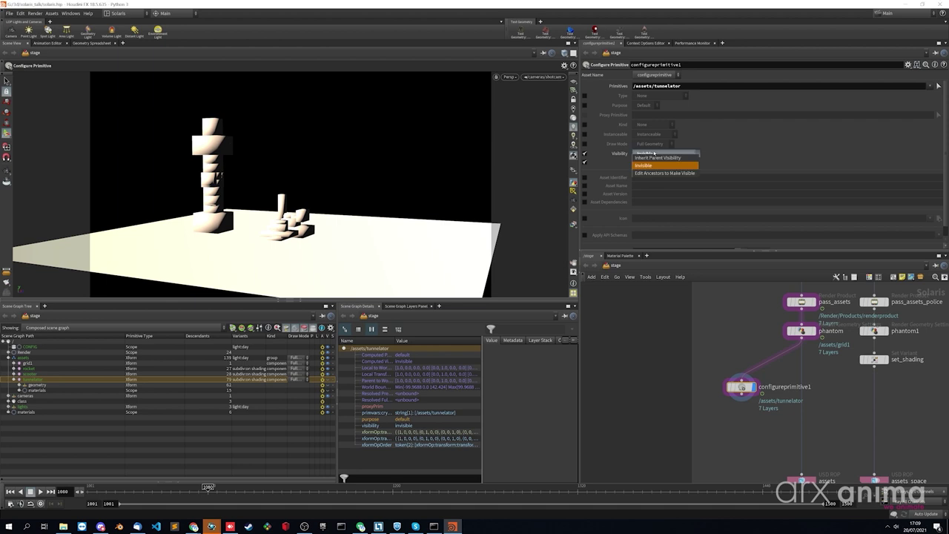
left_click(659, 158)
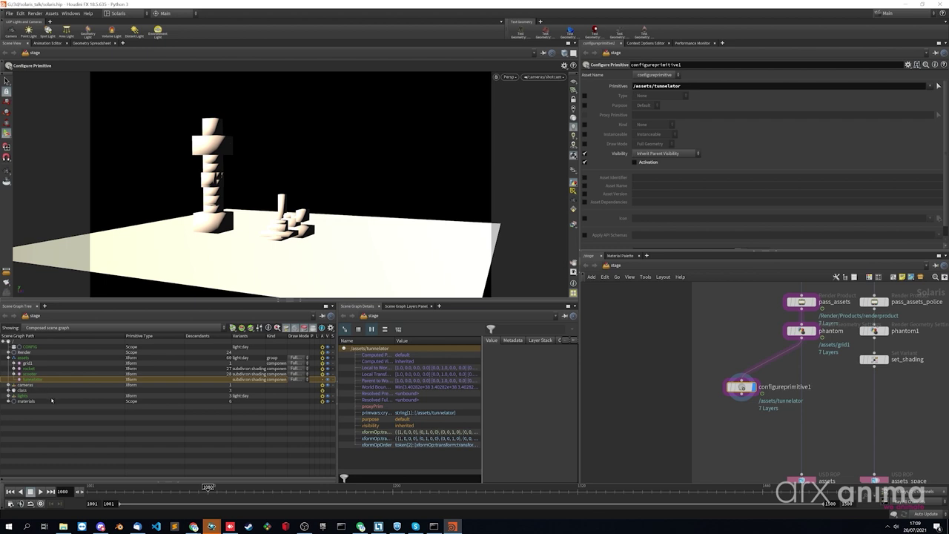
left_click(649, 162)
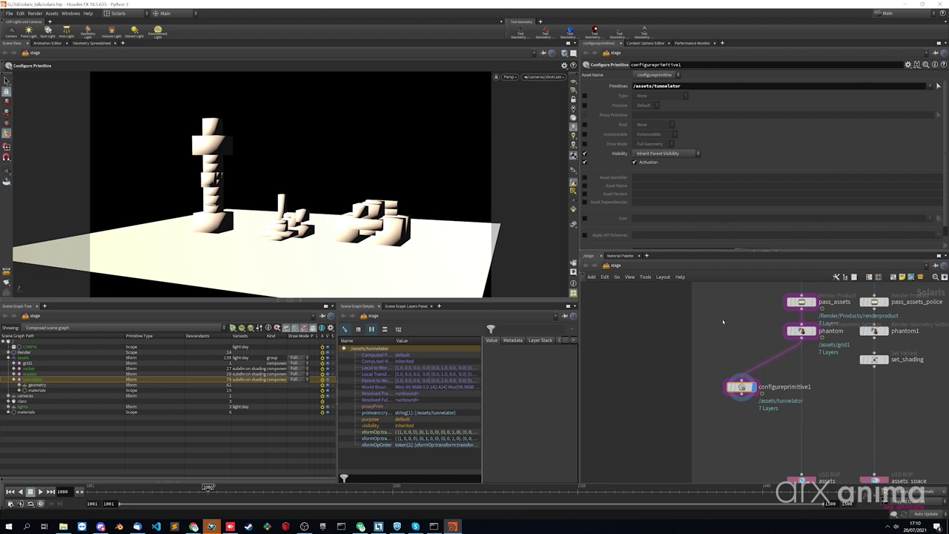
left_click(801, 301)
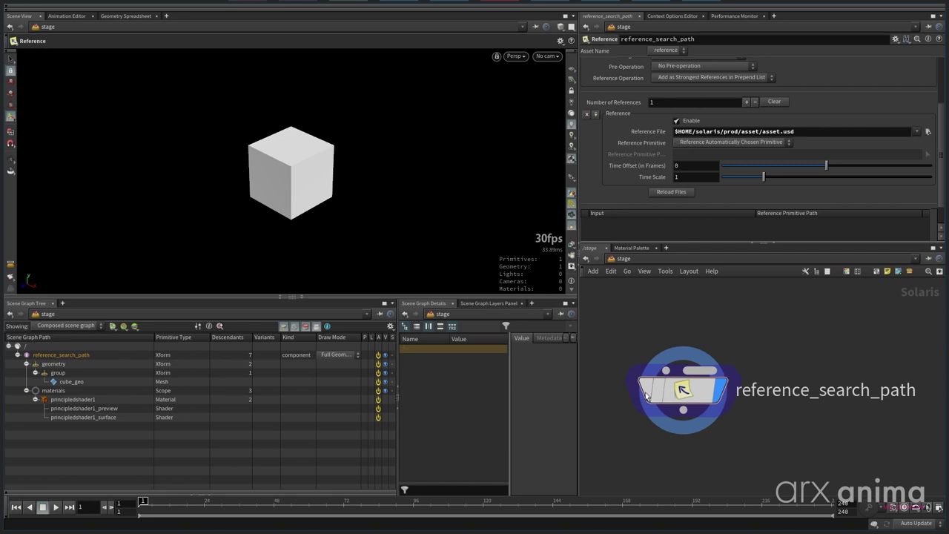
- Shorten the reference file of the reference_search_path node to the relative path asset/asset.usd
mouse_move(682, 392)
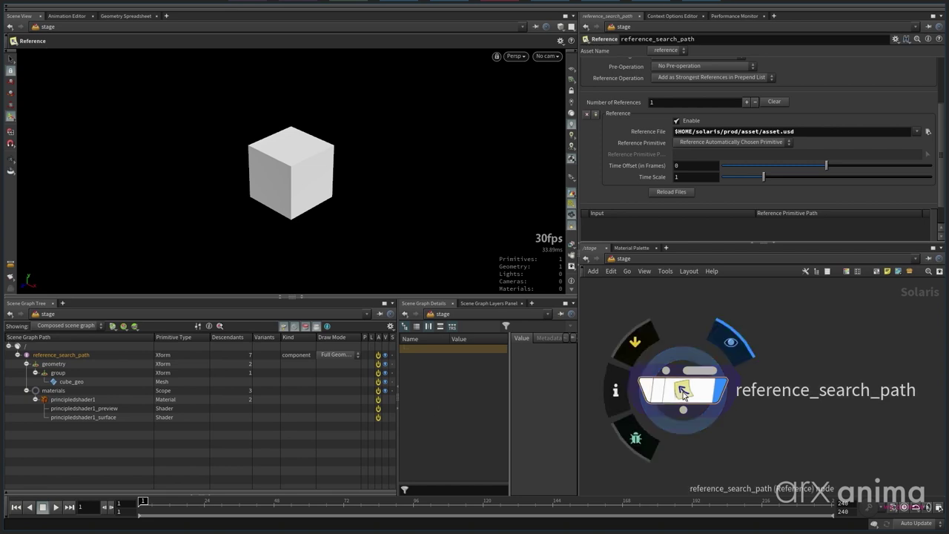
left_click_drag(800, 132, 640, 129)
left_click(739, 131)
key("BackSpace")
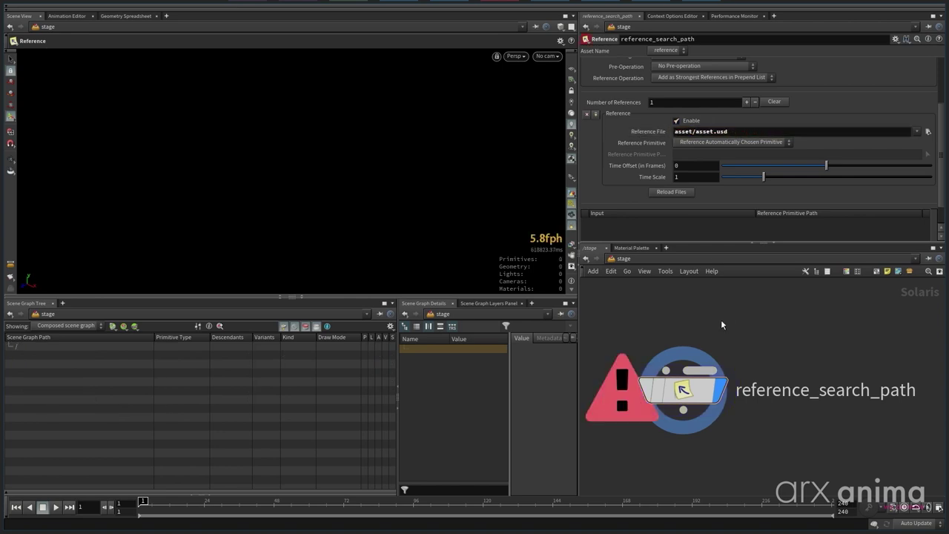
key("h")
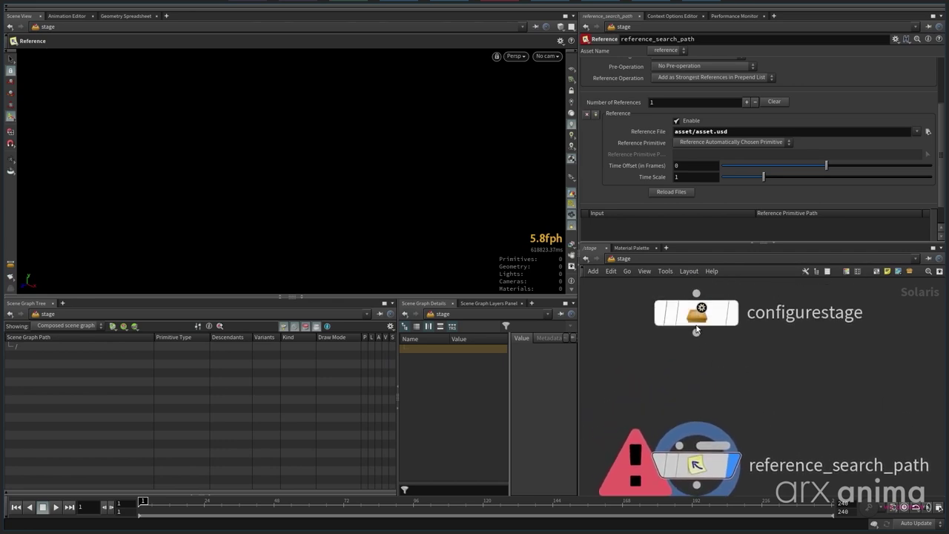
- Check the Resolver Context Asset Path of configurestage and wire the node into the first input of reference_search_path
left_click(697, 317)
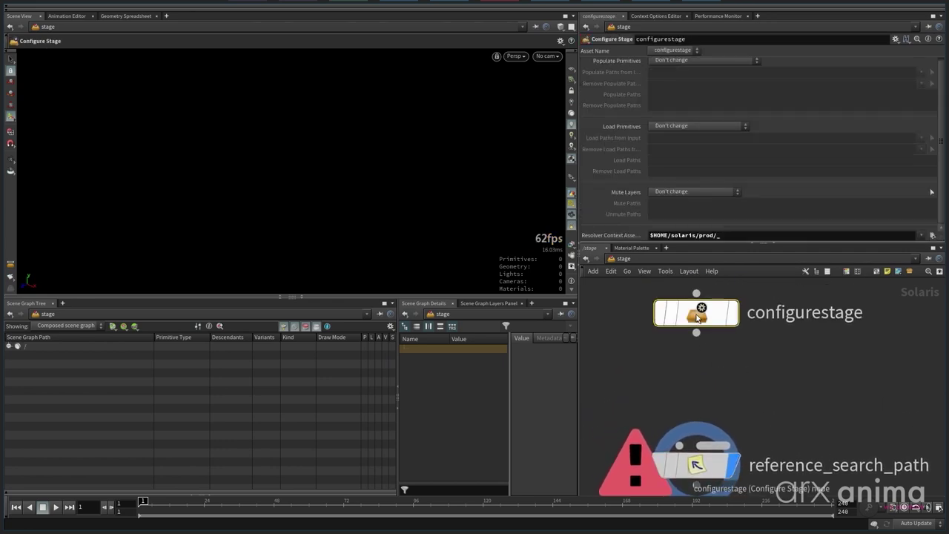
left_click_drag(721, 235, 642, 235)
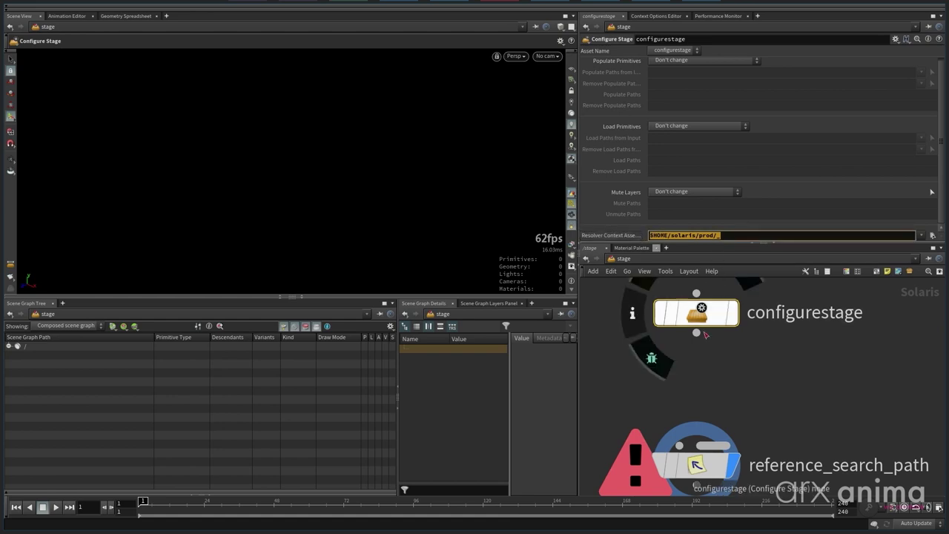
mouse_move(605, 243)
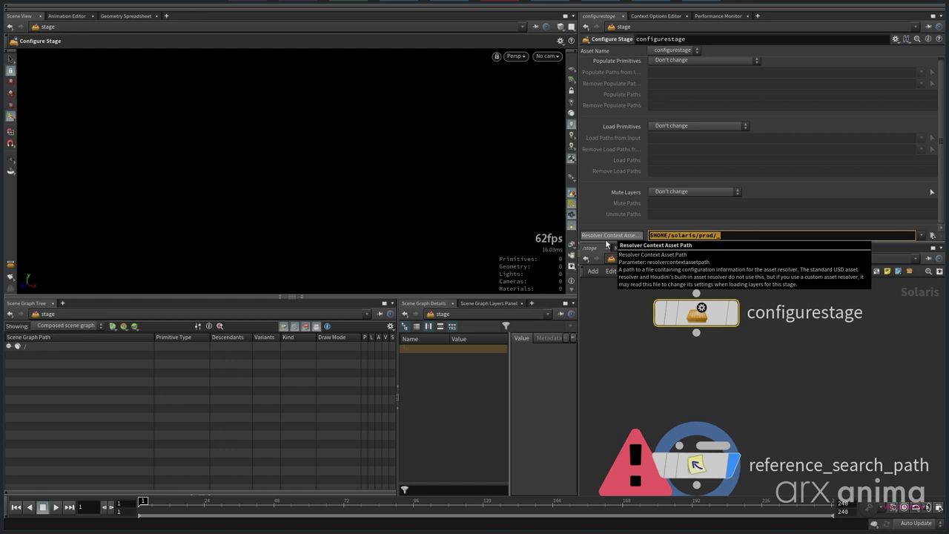
left_click(725, 239)
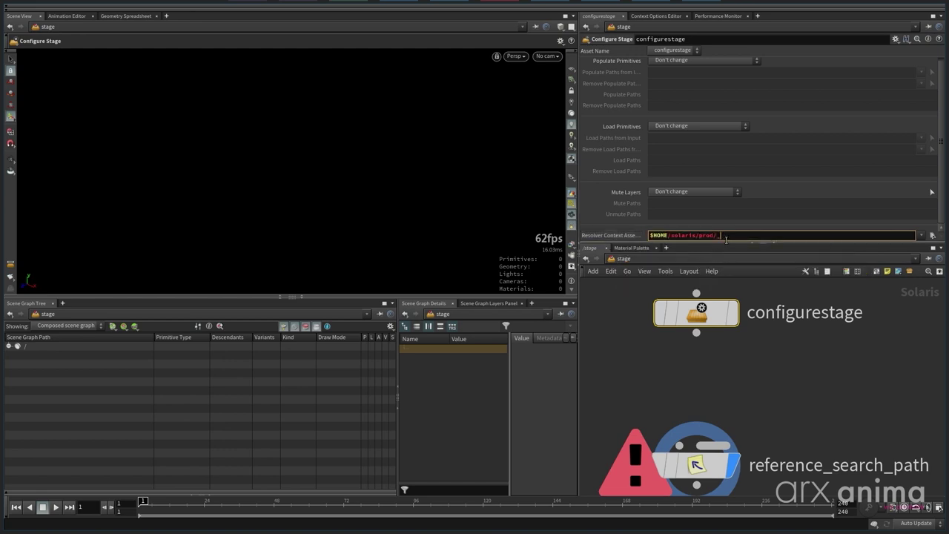
left_click_drag(721, 236, 713, 236)
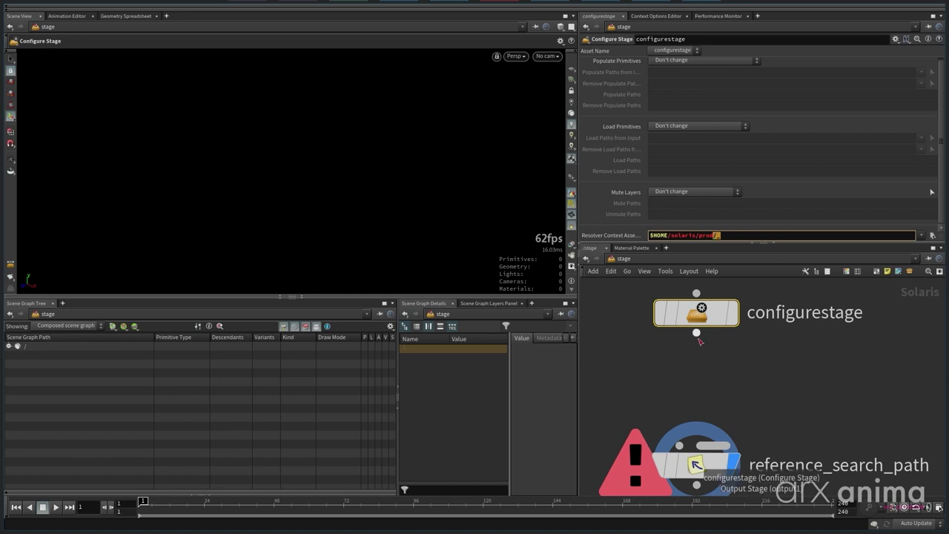
left_click_drag(697, 334, 695, 458)
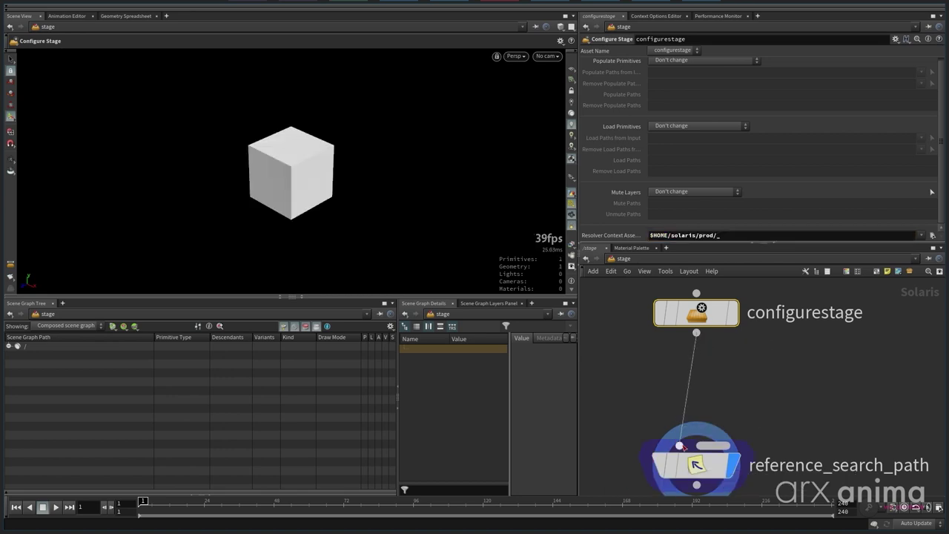
left_click(697, 465)
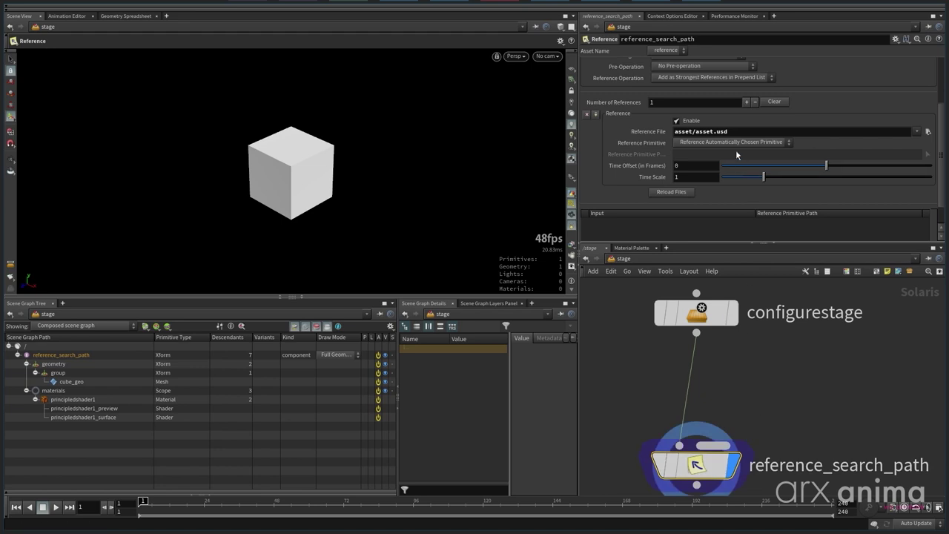
- Insert test/ into the Resolver Context Asset Path of the configurestage node
left_click(696, 312)
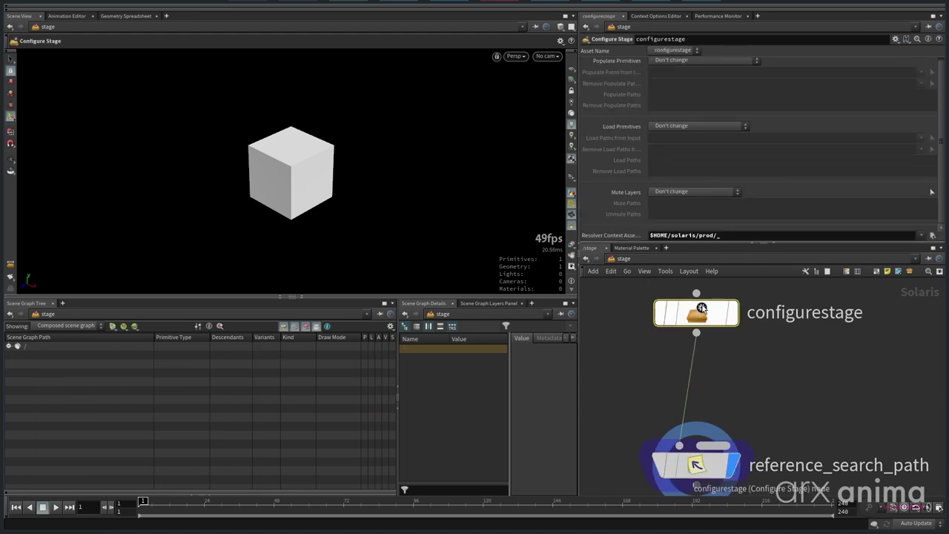
left_click(712, 235)
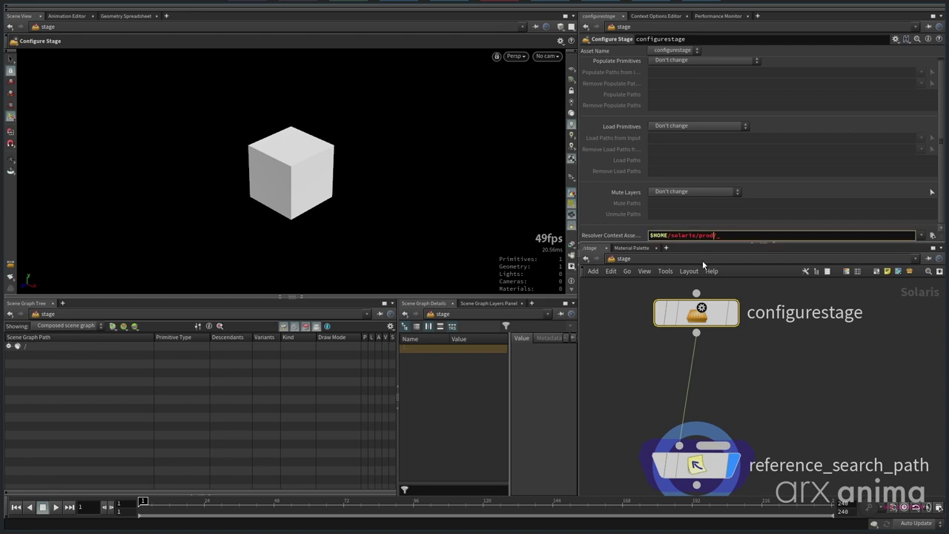
type("test/")
key("Return")
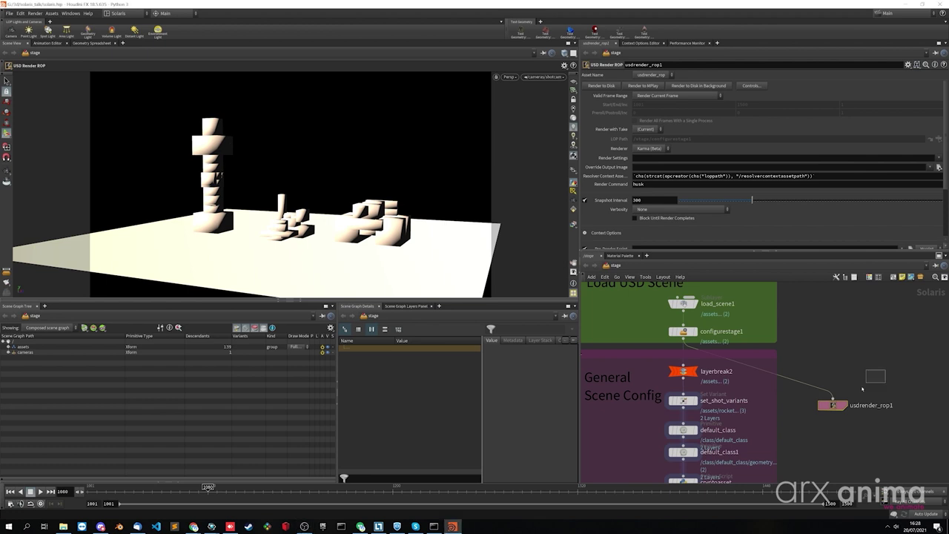
- Move the usdrender_rop1 node up nearer to the level of configurestage1, then select configurestage1
left_click_drag(833, 405, 836, 363)
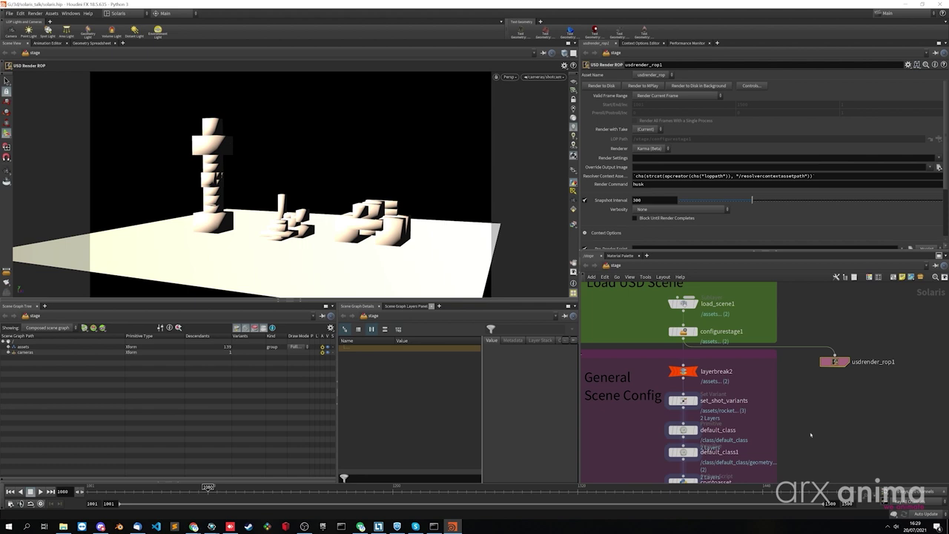
left_click(682, 332)
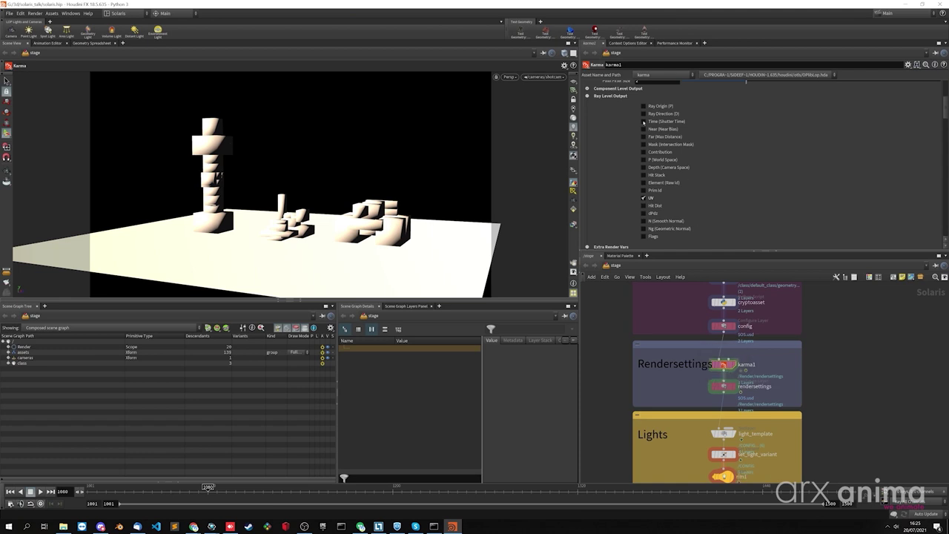
- Review the ray level outputs of the karma1 node and render the viewport with Karma (Beta)
scroll(638, 115, "up", 3)
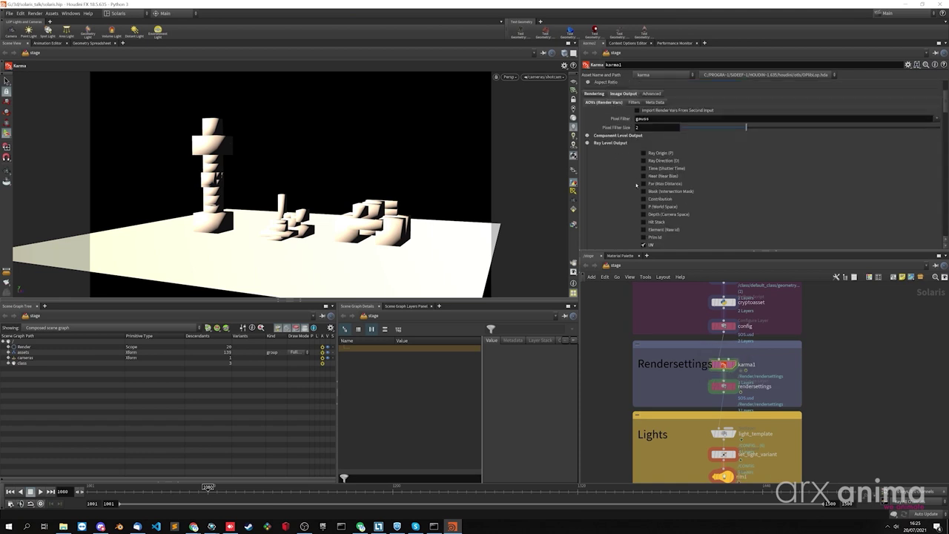
scroll(631, 170, "down", 1)
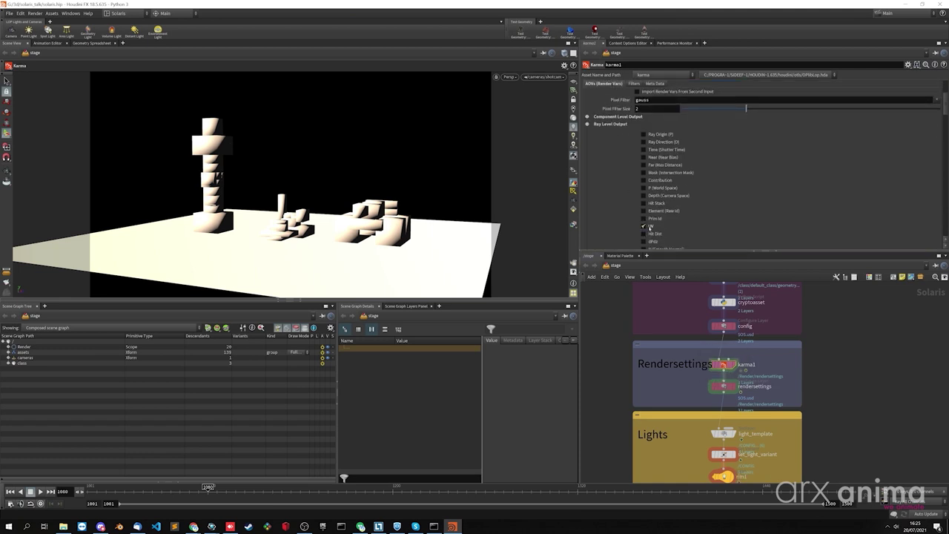
left_click(509, 76)
left_click(522, 110)
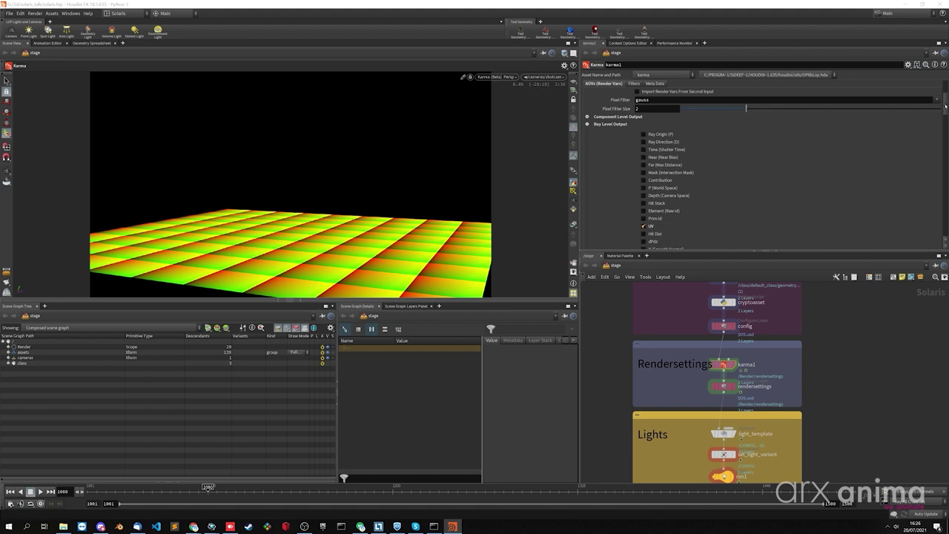
- Examine the custom uvs render var of karma1 with source name st and choose the render output to display
left_click_drag(944, 106, 929, 237)
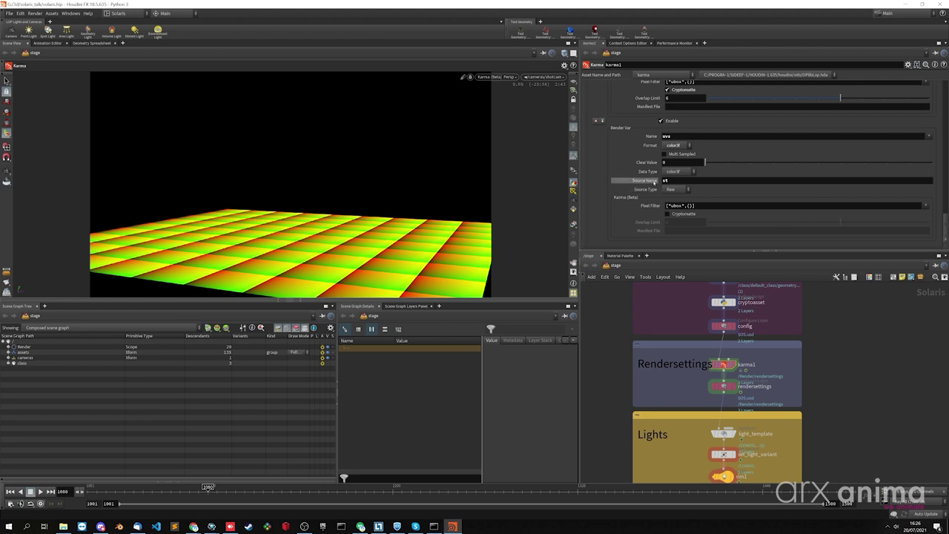
left_click(573, 226)
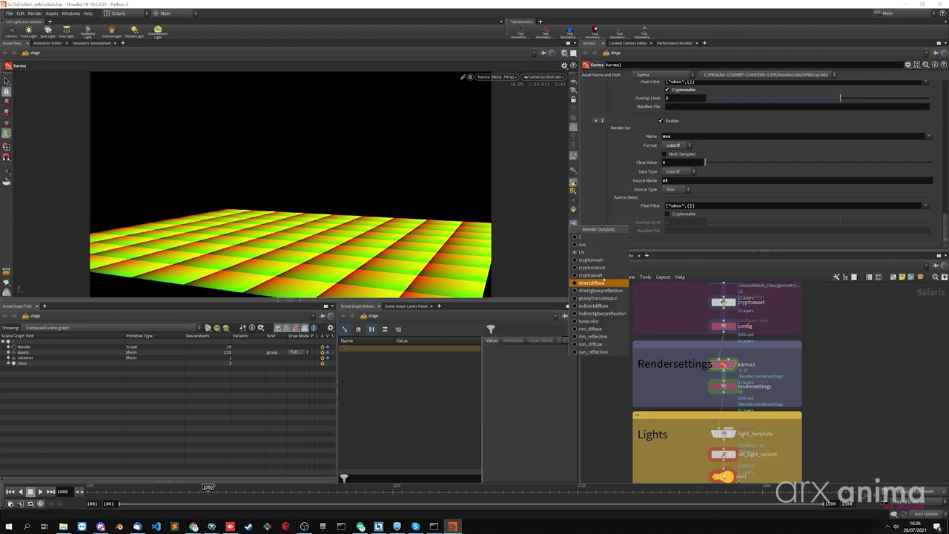
left_click(597, 249)
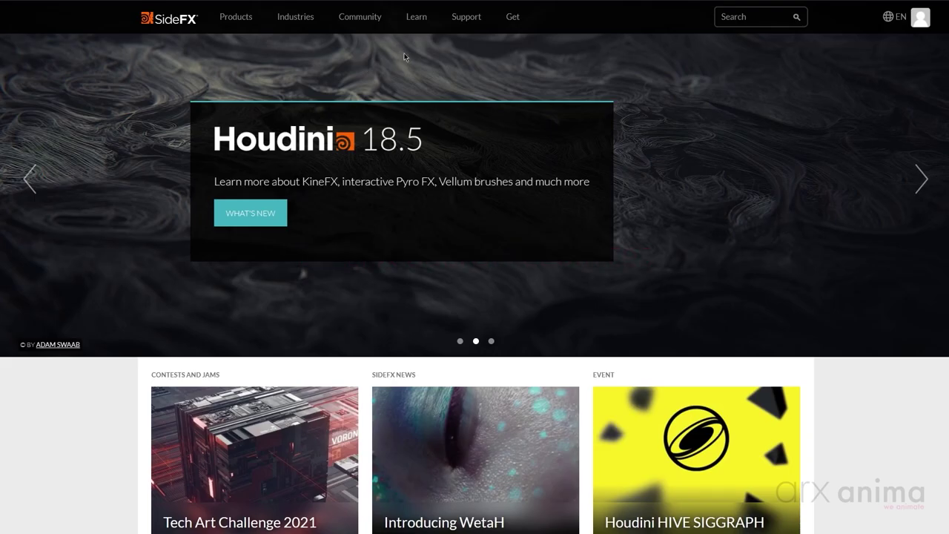
- Open the Daily Builds list in the download section of the SideFX website
mouse_move(517, 24)
left_click(516, 72)
scroll(686, 178, "down", 6)
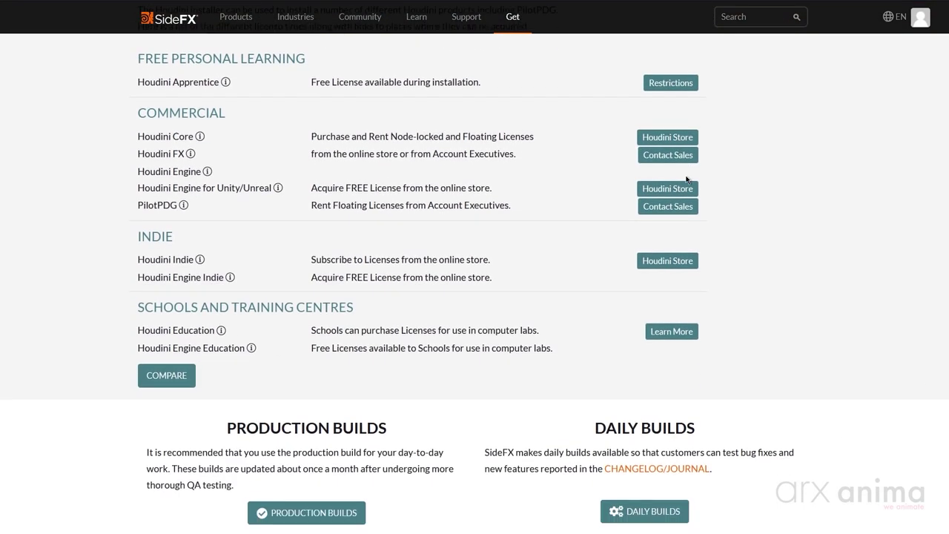
scroll(686, 193, "down", 1)
left_click(642, 376)
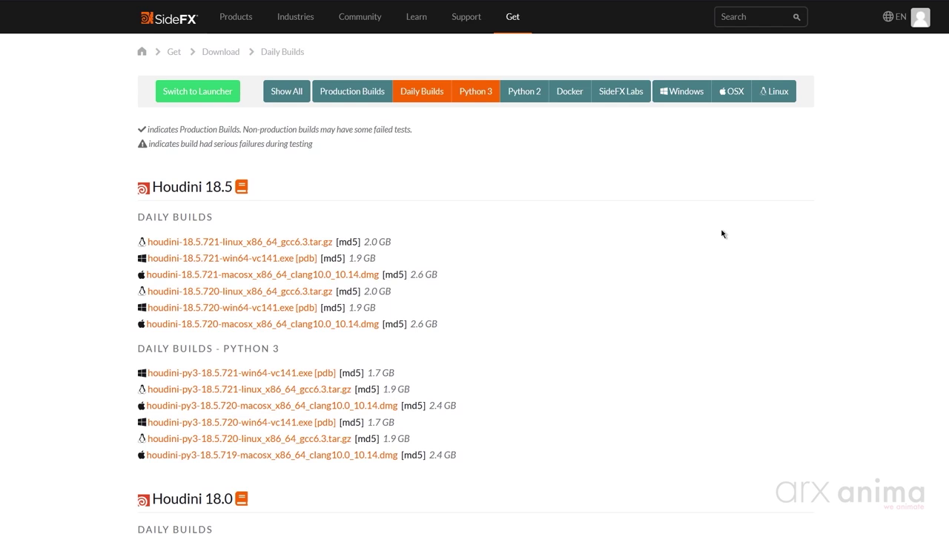
- Open the SideFX Changelog / Journal and browse through the Houdini 18.5 entries
mouse_move(477, 28)
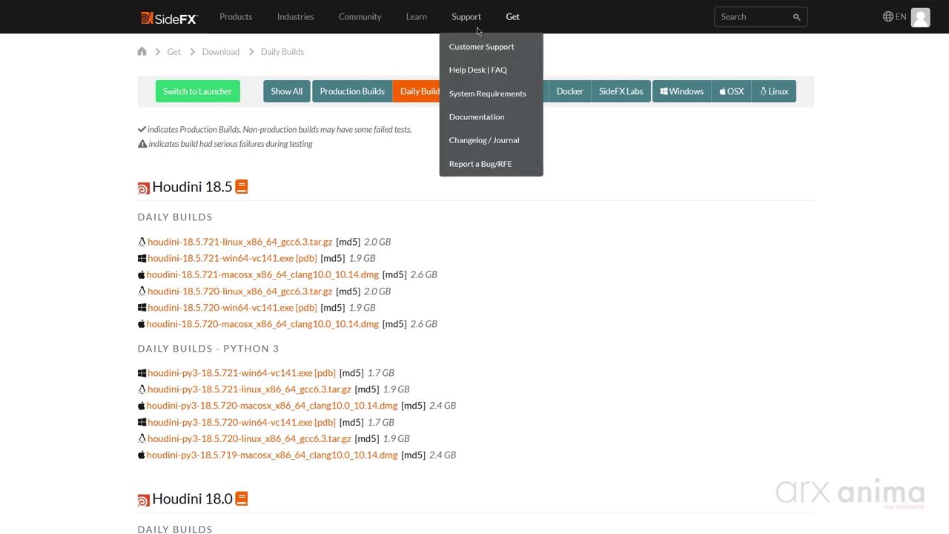
left_click(483, 144)
scroll(484, 146, "down", 3)
scroll(483, 145, "down", 5)
scroll(484, 146, "down", 6)
scroll(483, 145, "down", 5)
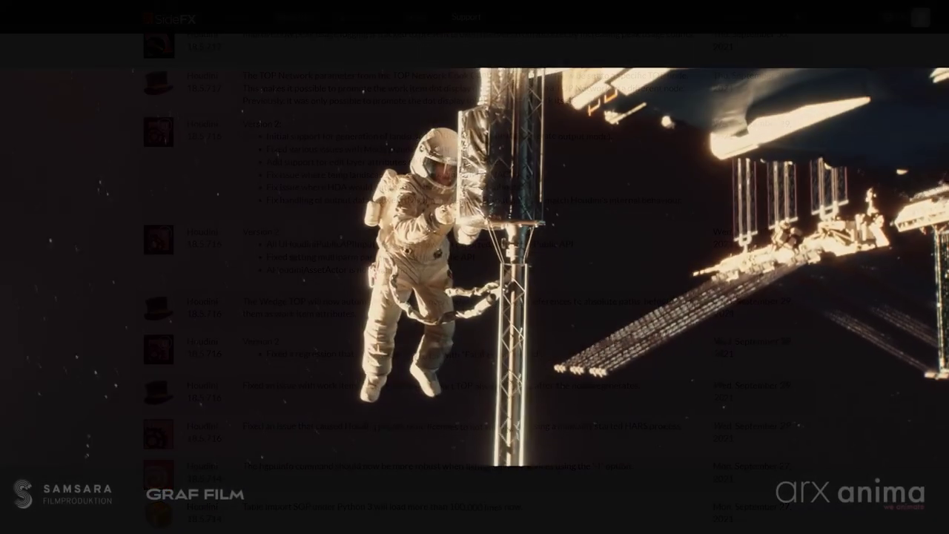